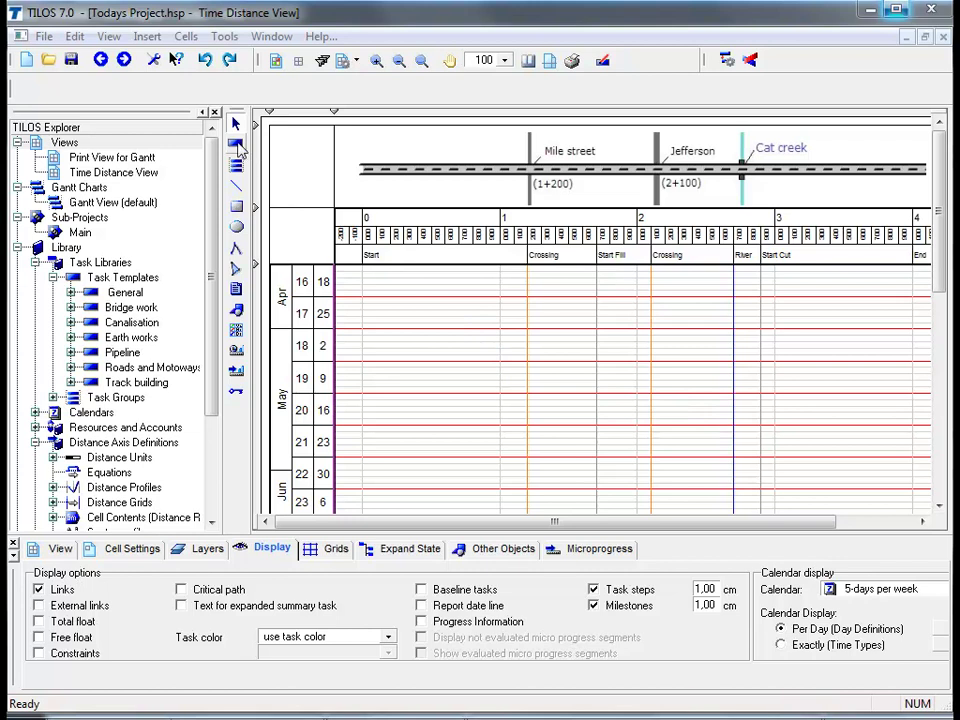
Start adding a task and browse the template library, picking the Clear & Fences template under Pipeline.
click(238, 147)
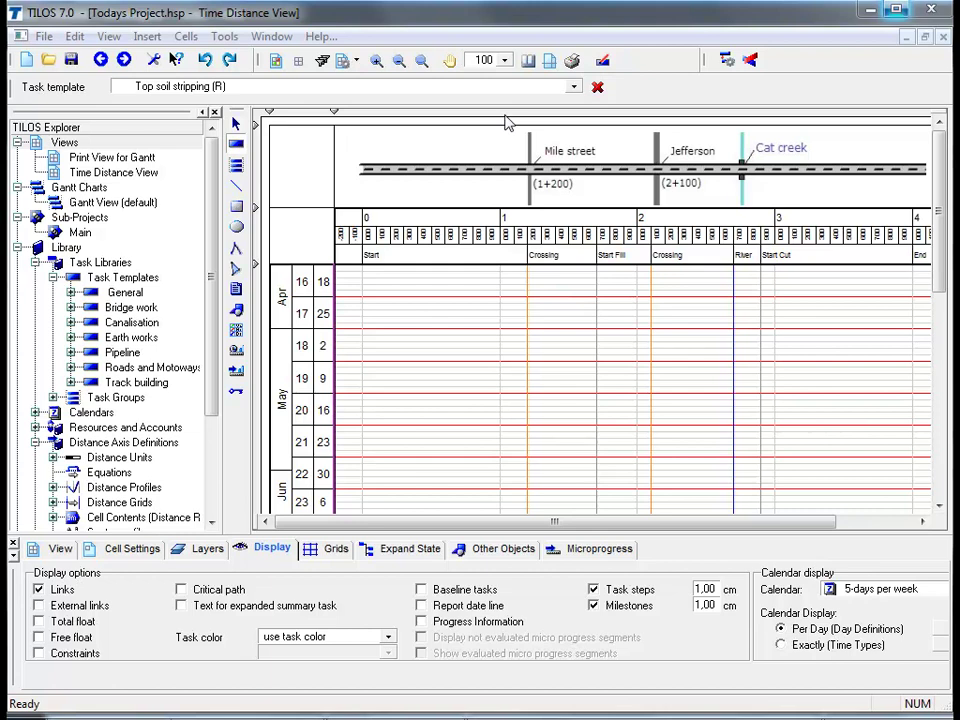
click(573, 88)
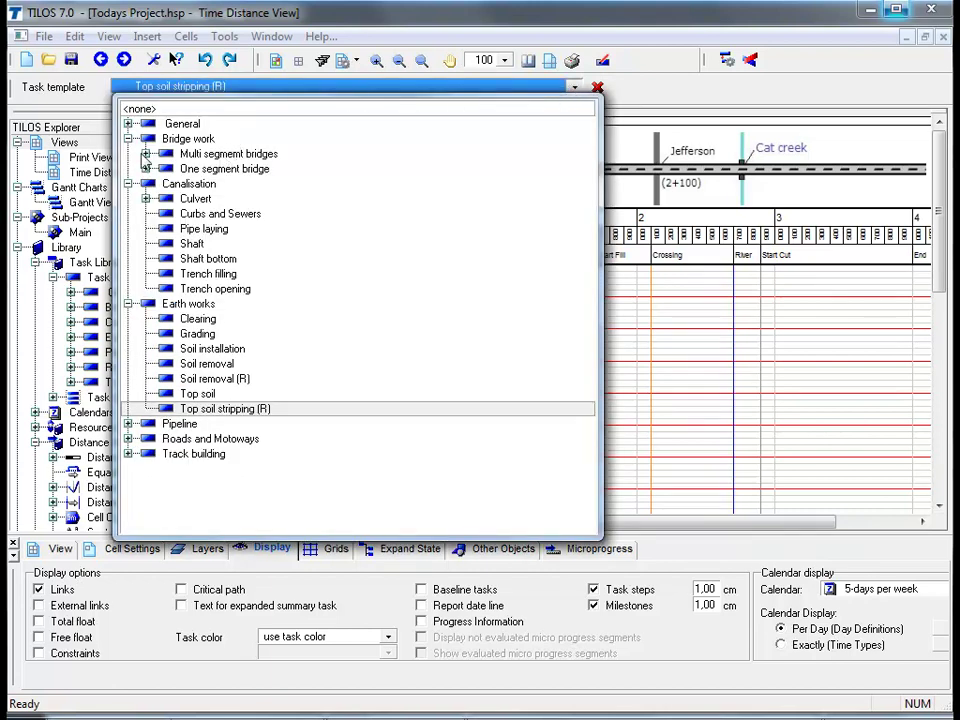
click(146, 154)
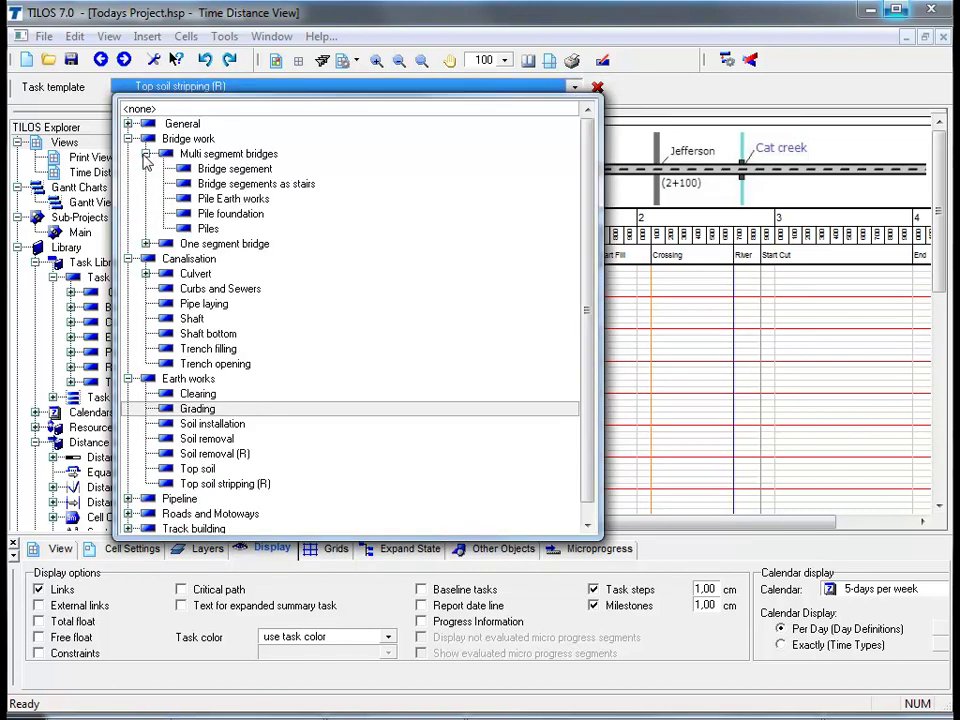
click(128, 259)
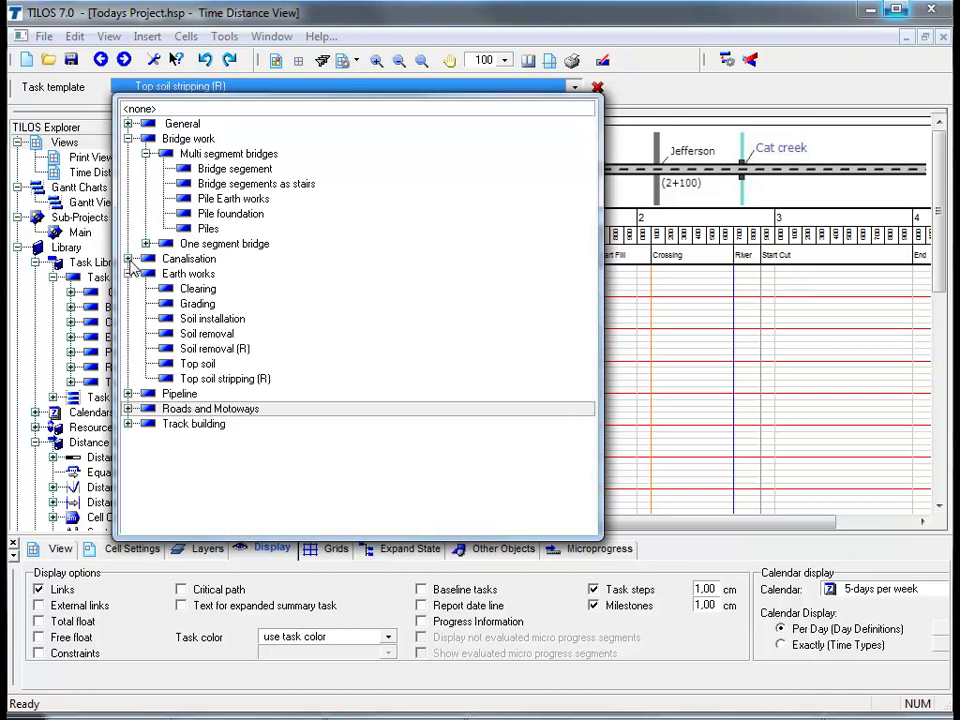
click(128, 394)
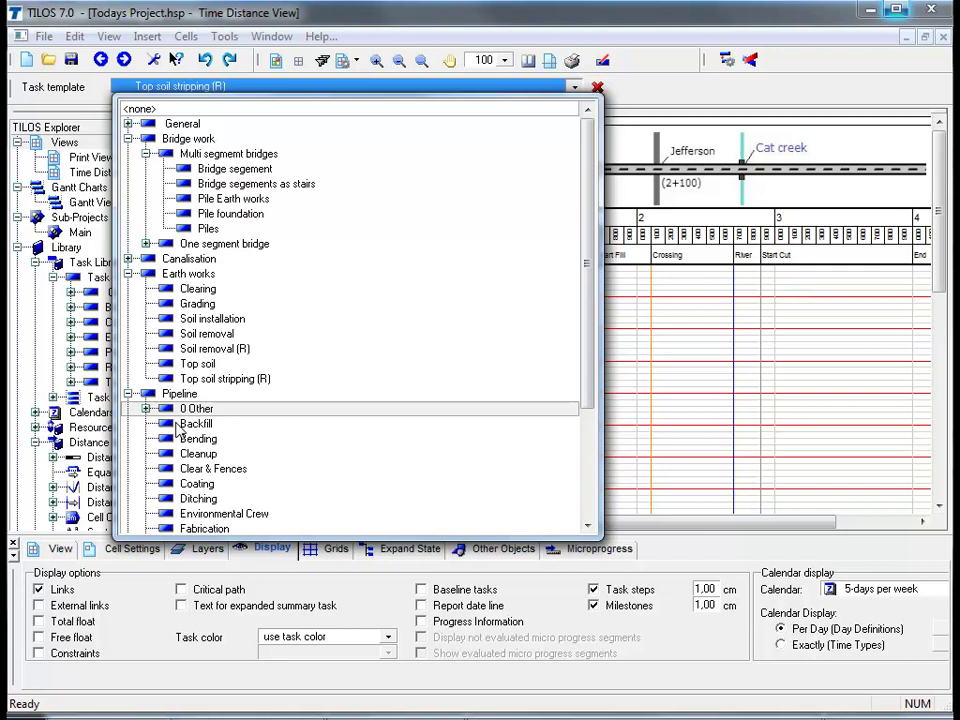
click(184, 468)
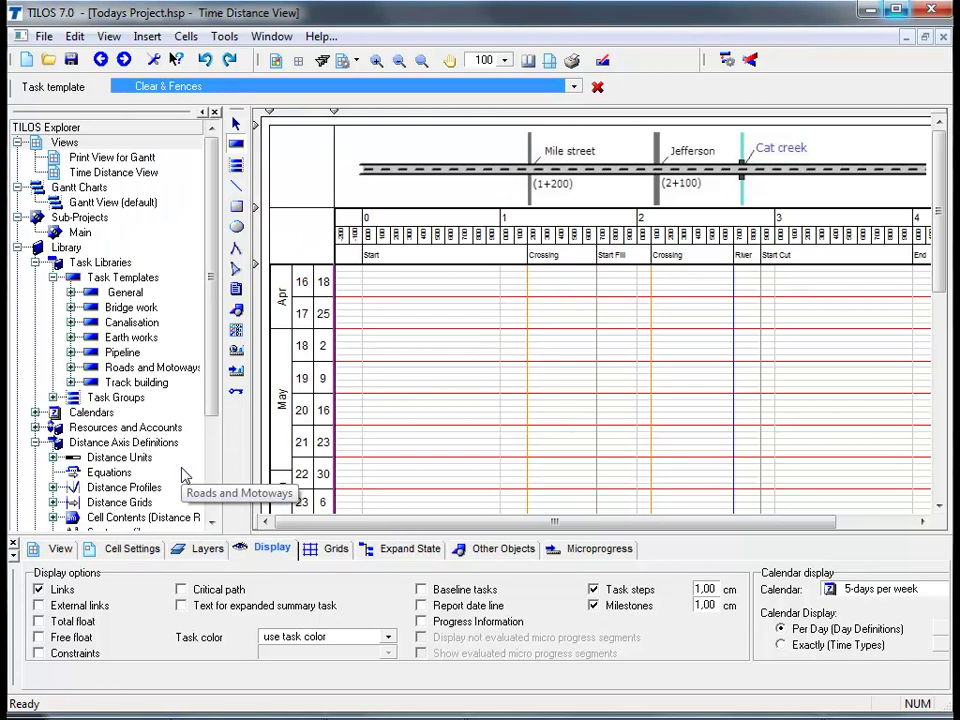
Clear the task template to none and draw a task from 0 m on 25.04.2011 to 2.700 m on 16.05.2011.
click(576, 88)
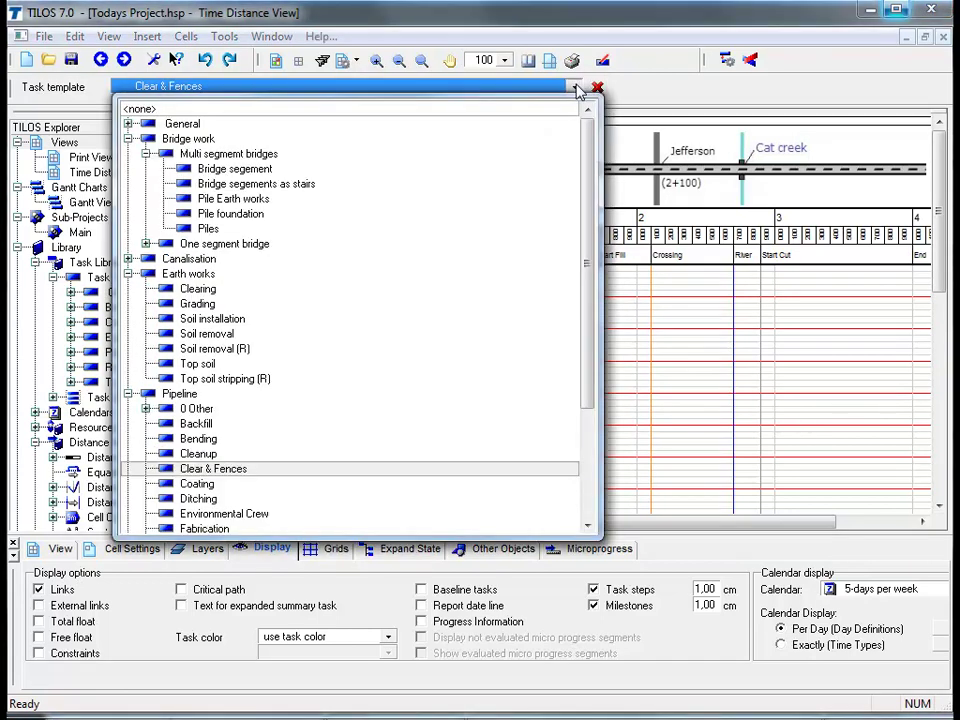
click(526, 109)
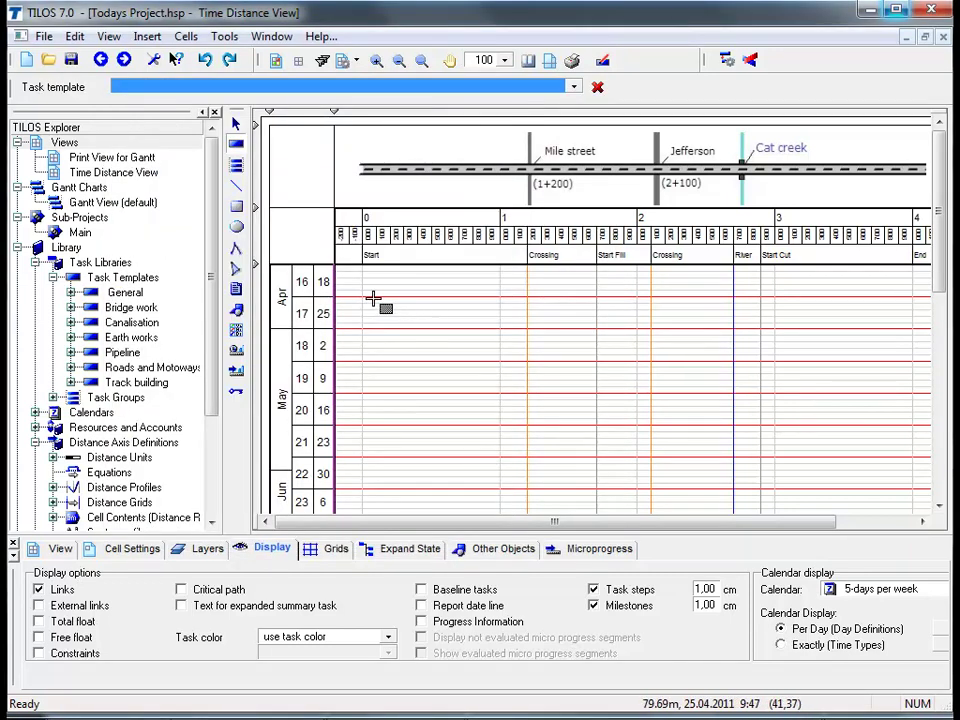
mouse_move(362, 299)
mouse_down()
mouse_move(446, 339)
mouse_move(556, 370)
mouse_move(734, 398)
mouse_up()
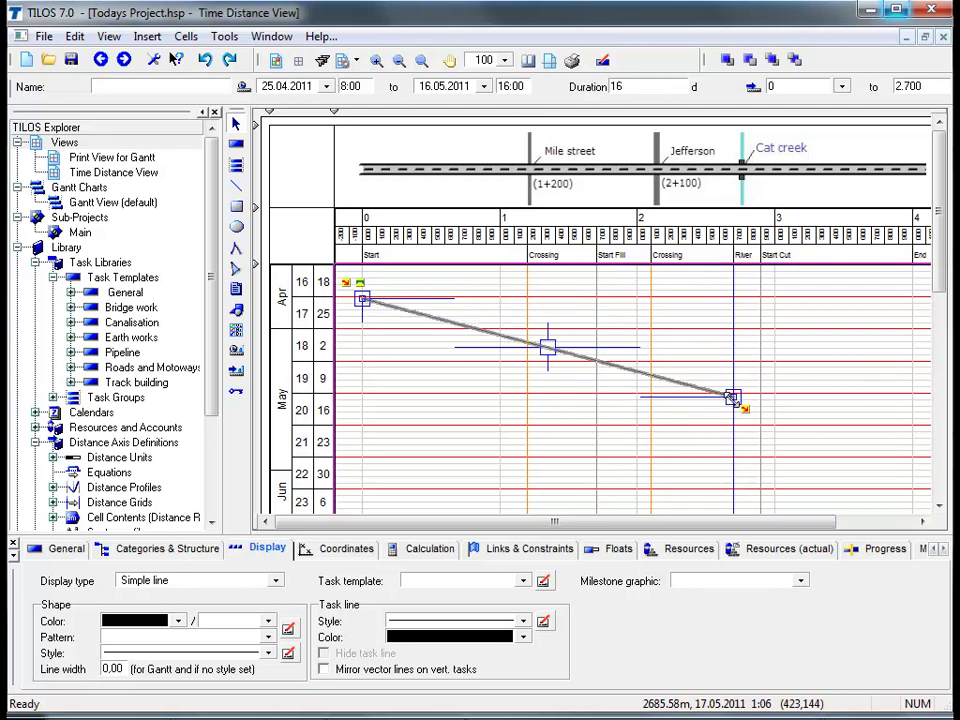
click(634, 307)
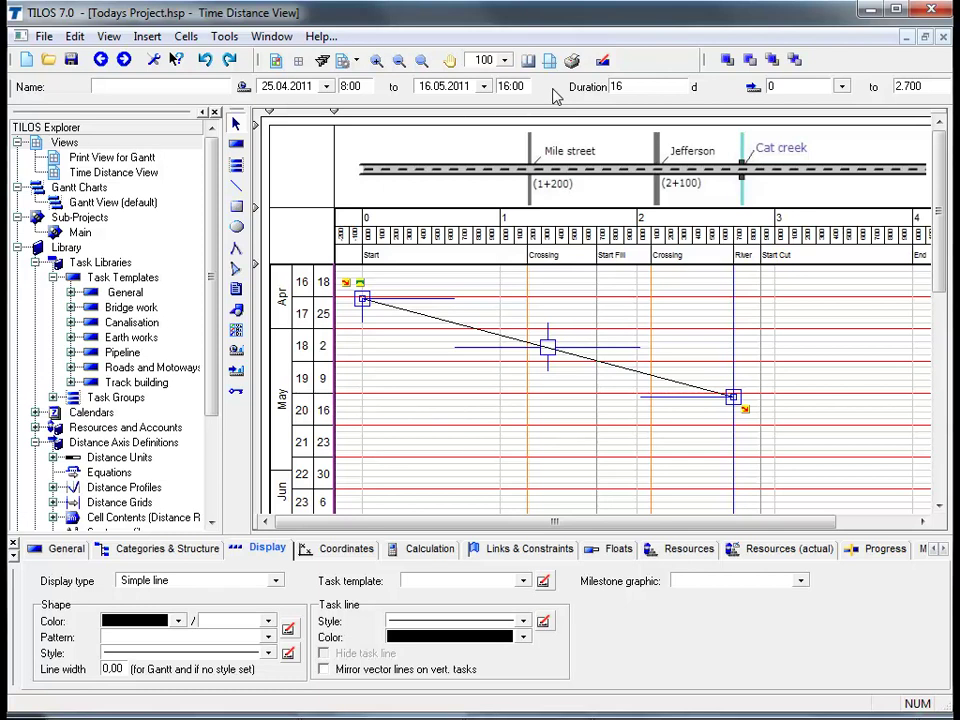
Set the task's duration to 20 days and its end distance to 2800 m.
double_click(616, 87)
text(20)
key(Return)
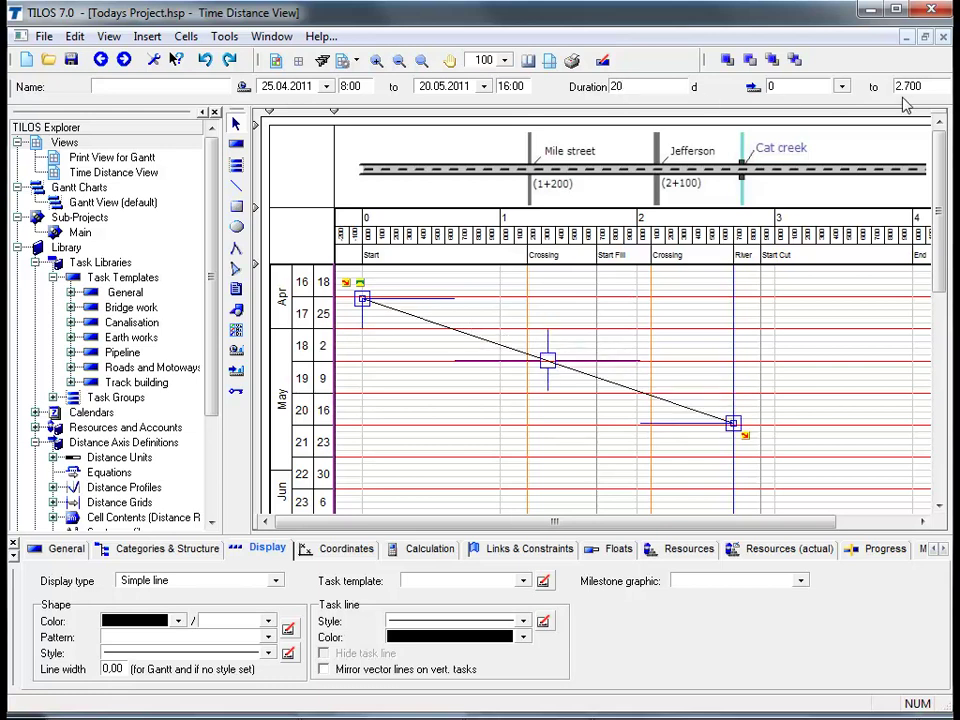
double_click(932, 89)
text(2800)
key(Return)
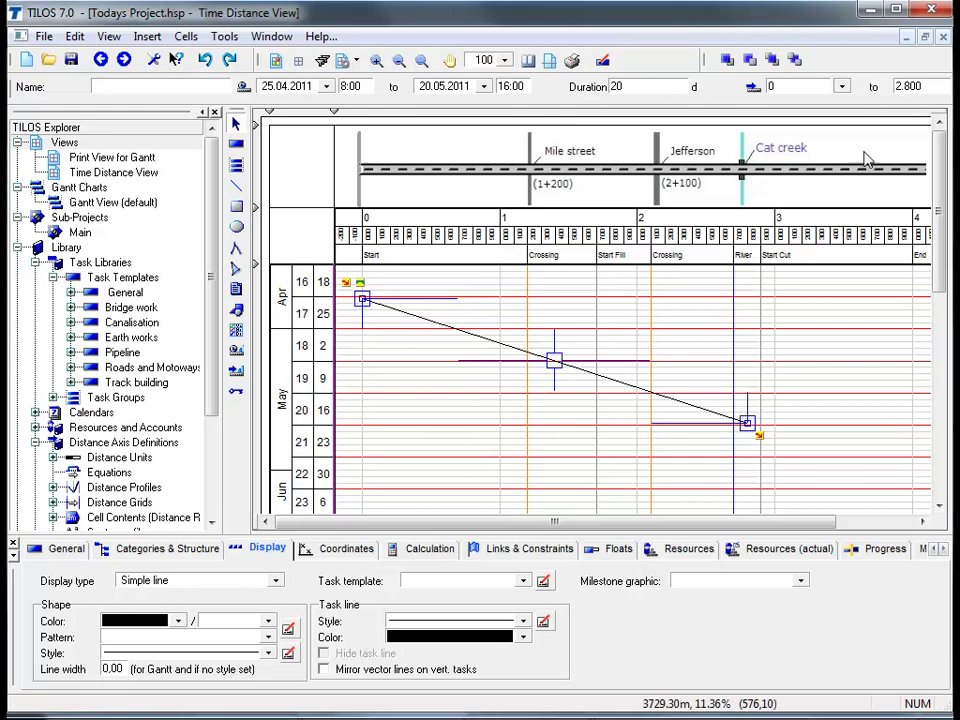
Reshape the task graphically so it ends at 2.700 m on 16.05.2011, with a duration of 16 days.
click(703, 408)
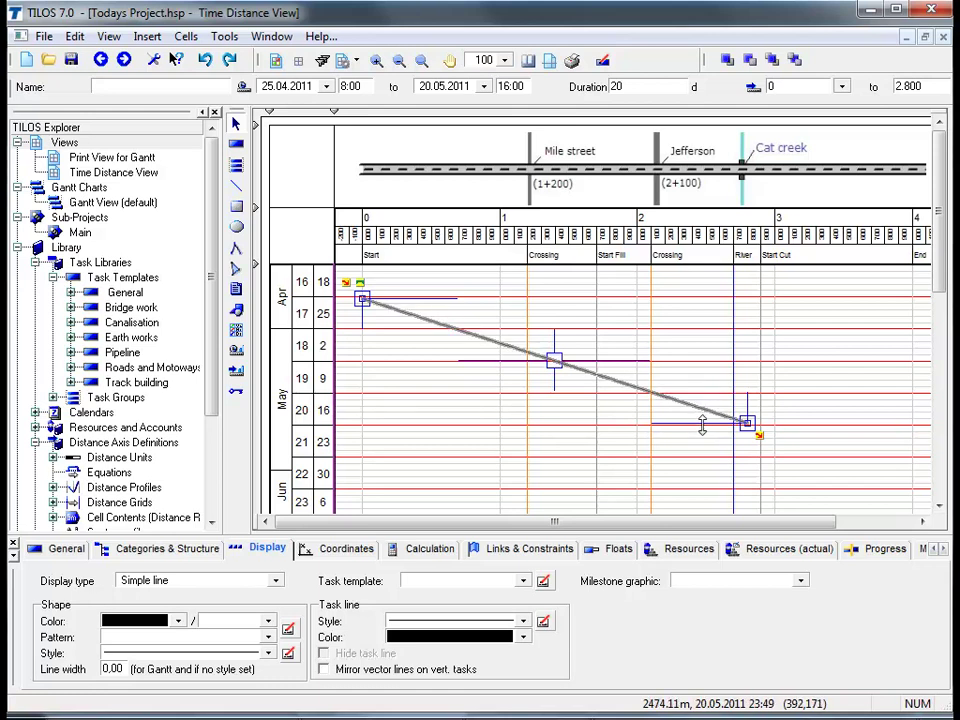
click(702, 425)
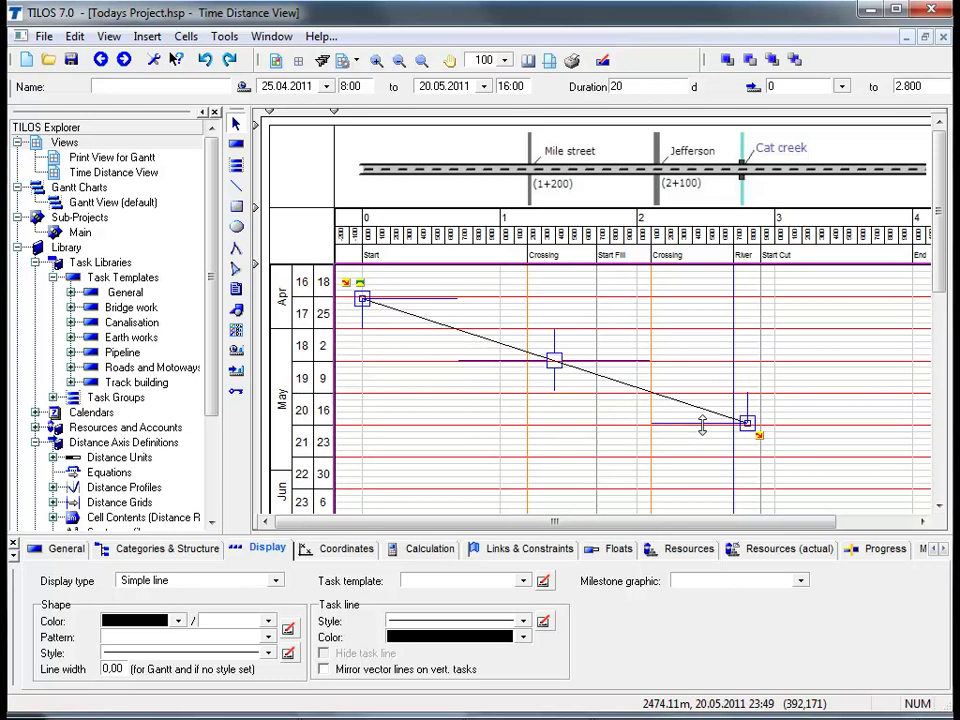
drag(702, 425, 734, 382)
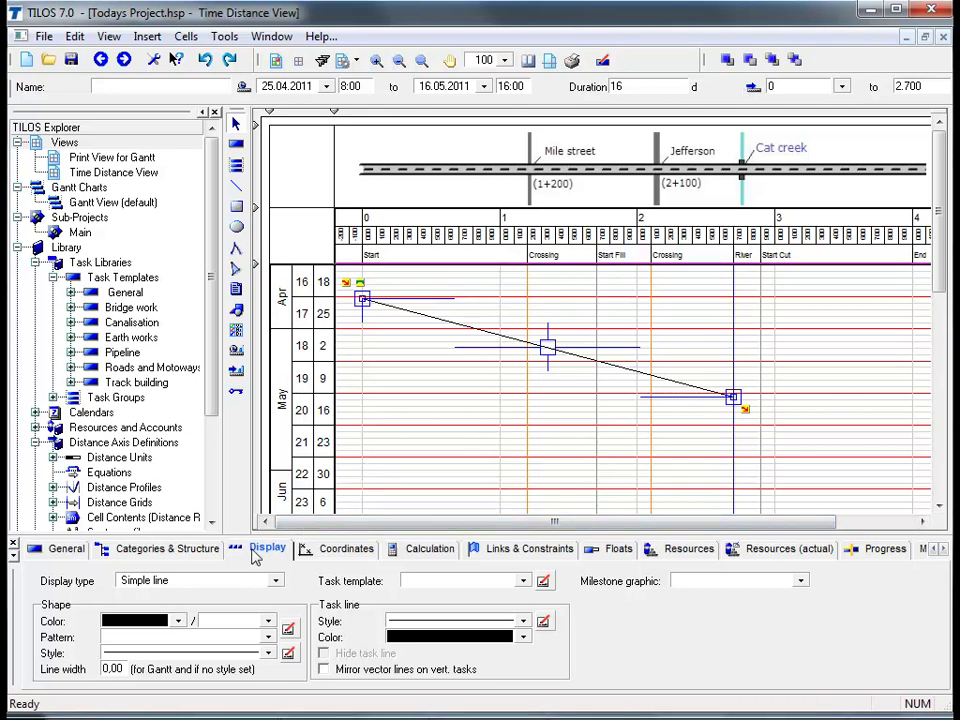
Name the task "Top soil stripping" in its general properties.
click(72, 552)
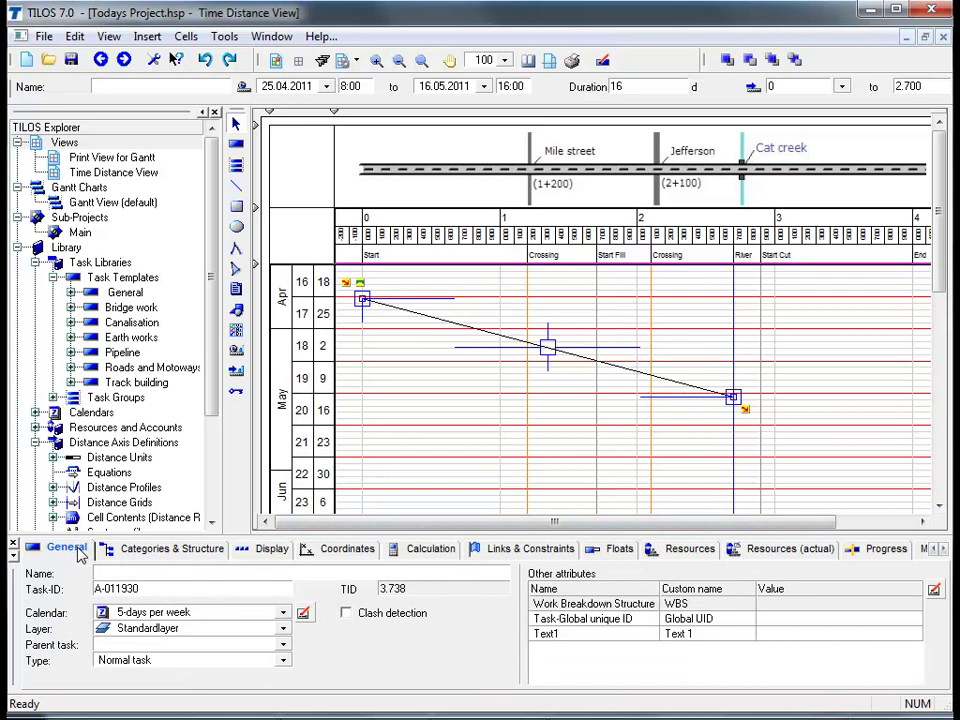
click(100, 569)
text(Top soil stripping)
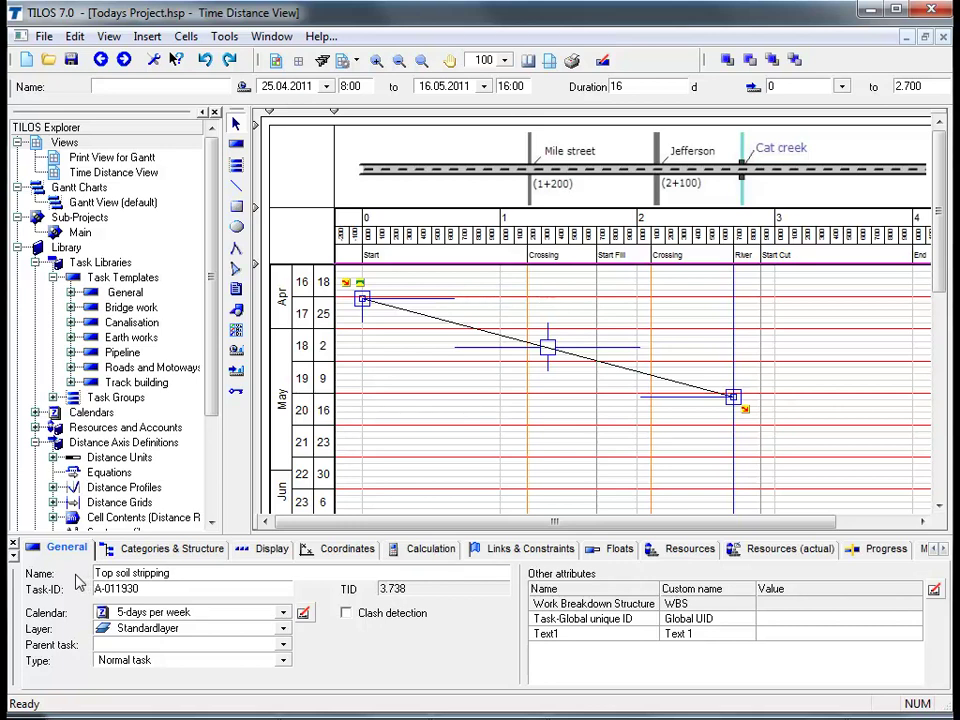
key(Return)
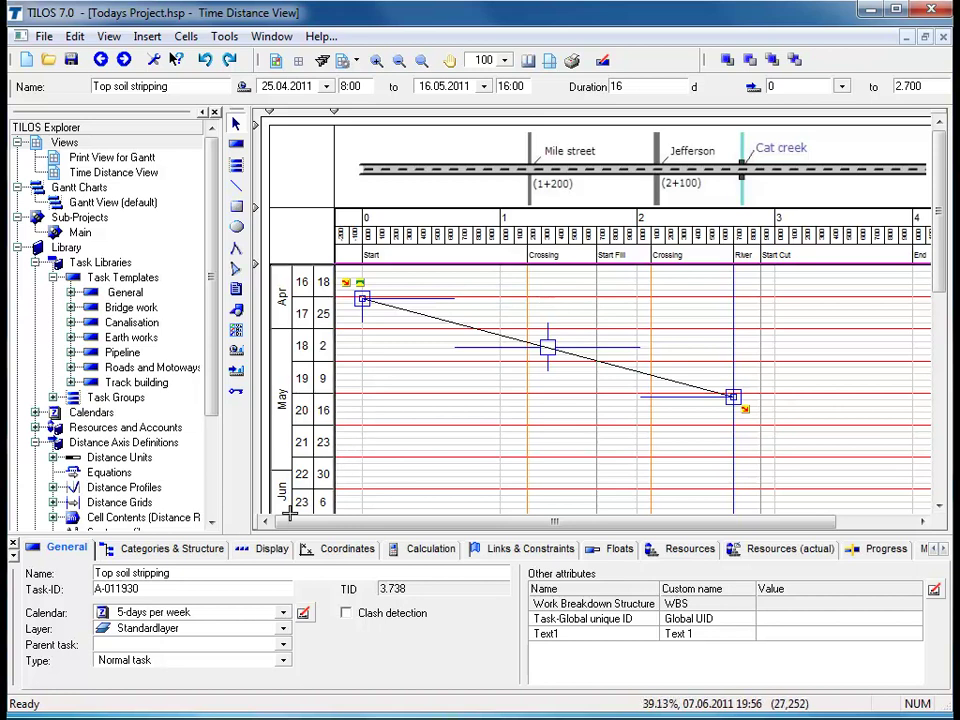
Open the task's display settings and pick Simple line as the display type.
click(272, 551)
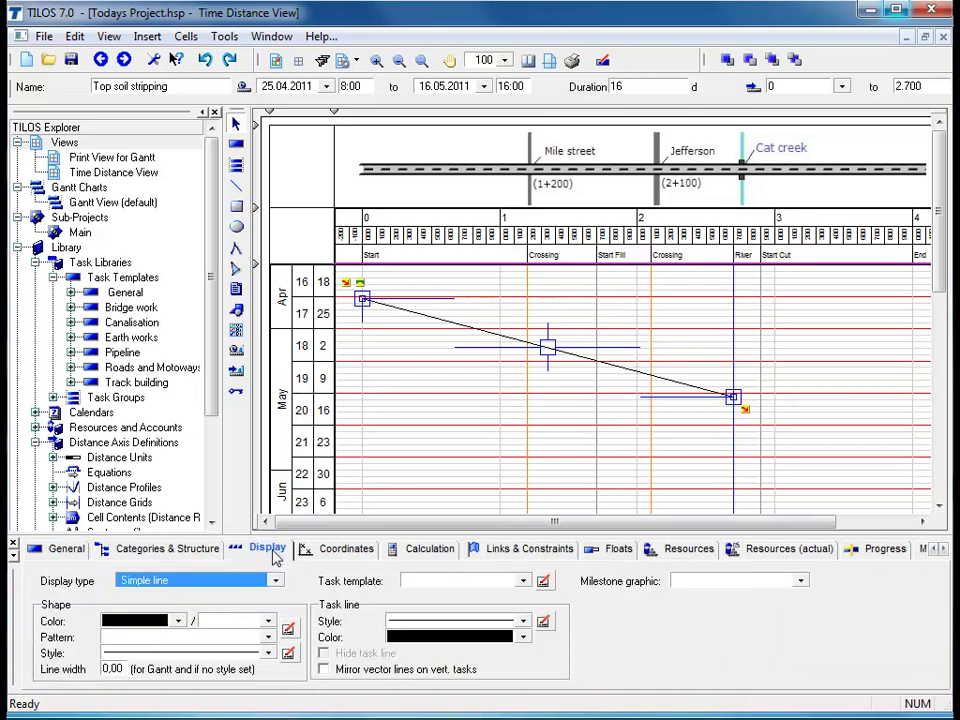
click(278, 584)
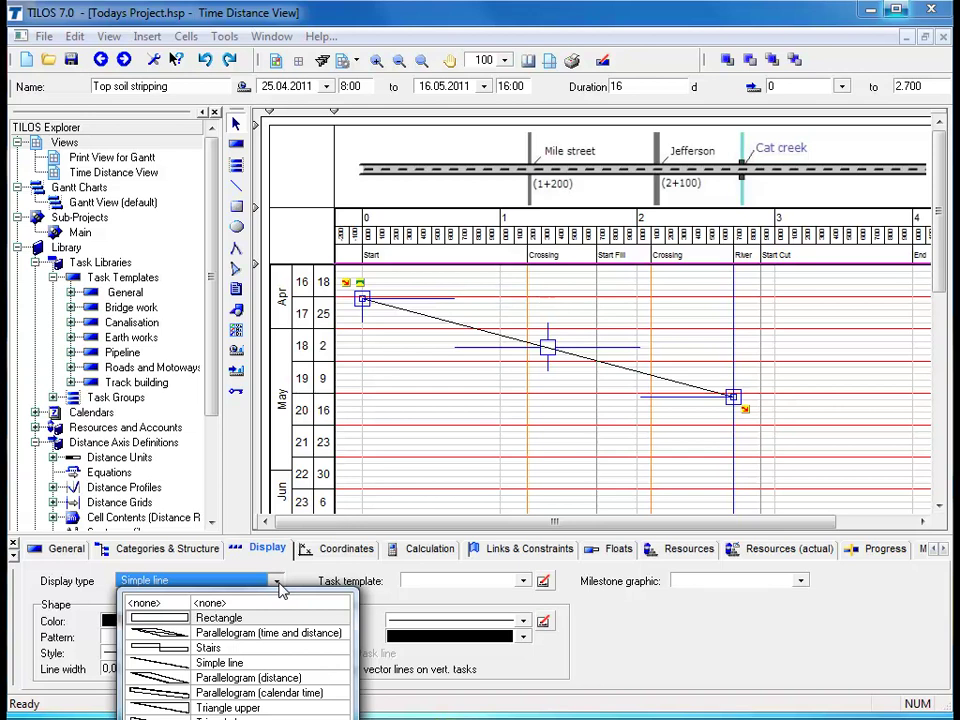
click(225, 663)
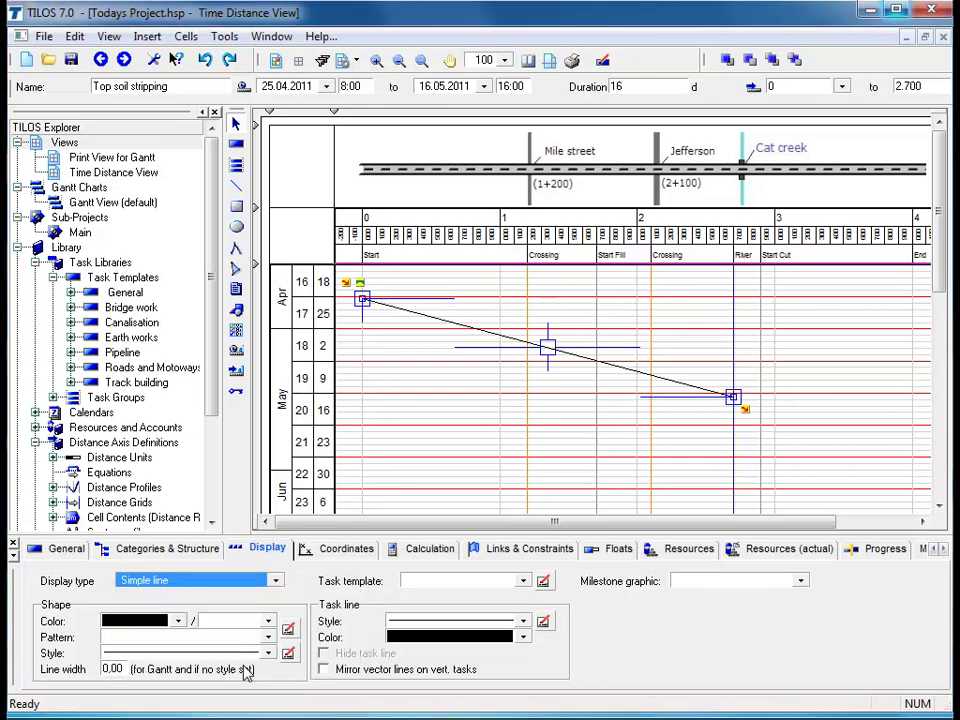
Change the task's display type to Parallelogram (distance) and deselect the task to view its shape.
click(275, 580)
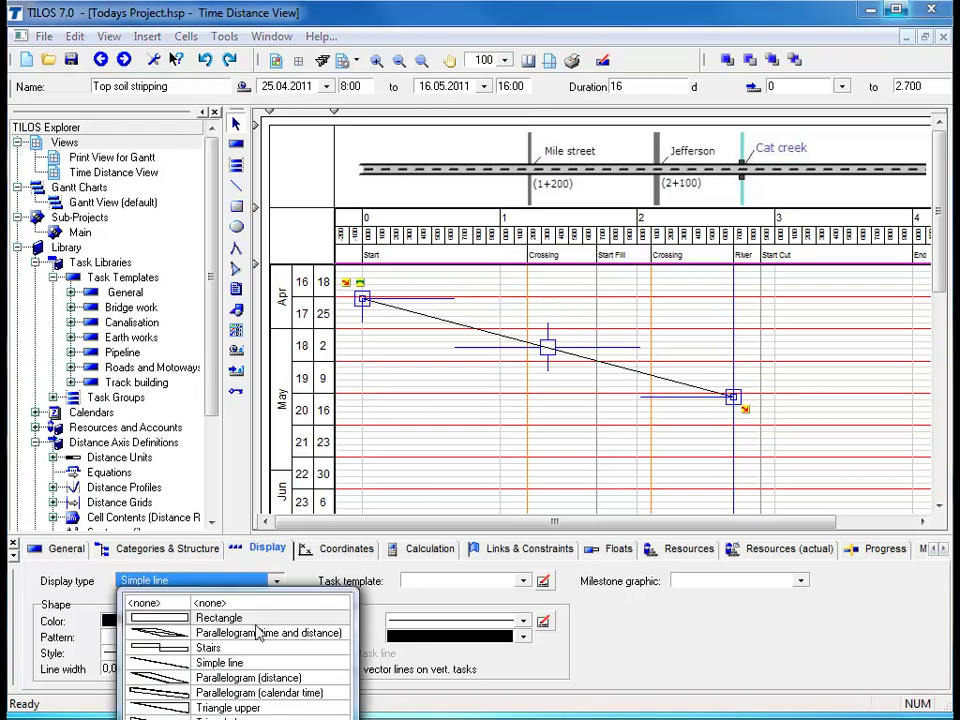
click(258, 680)
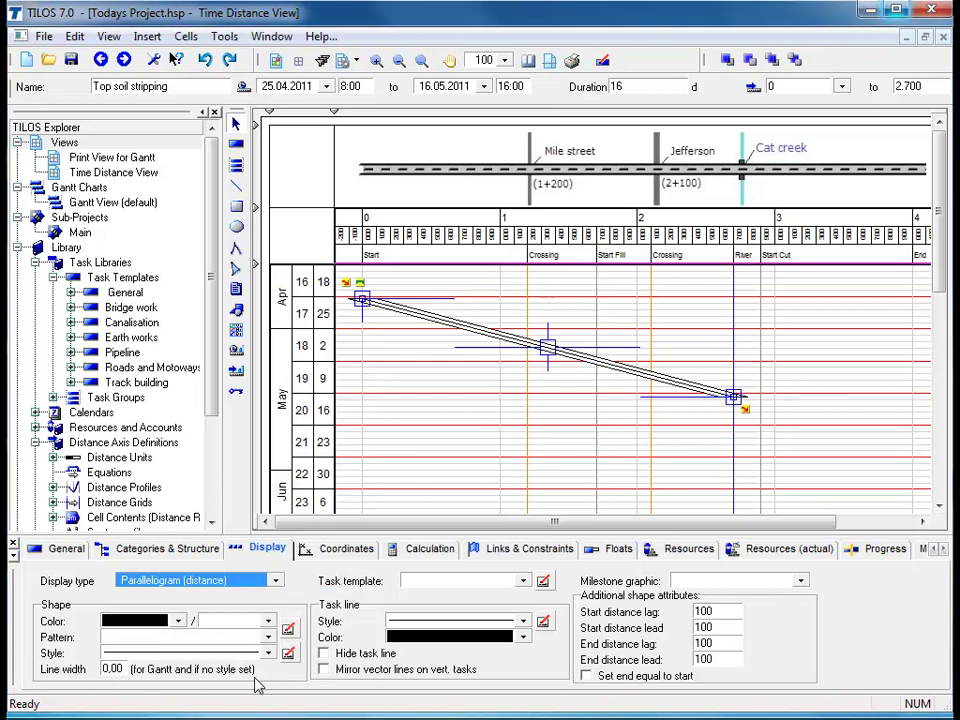
click(431, 426)
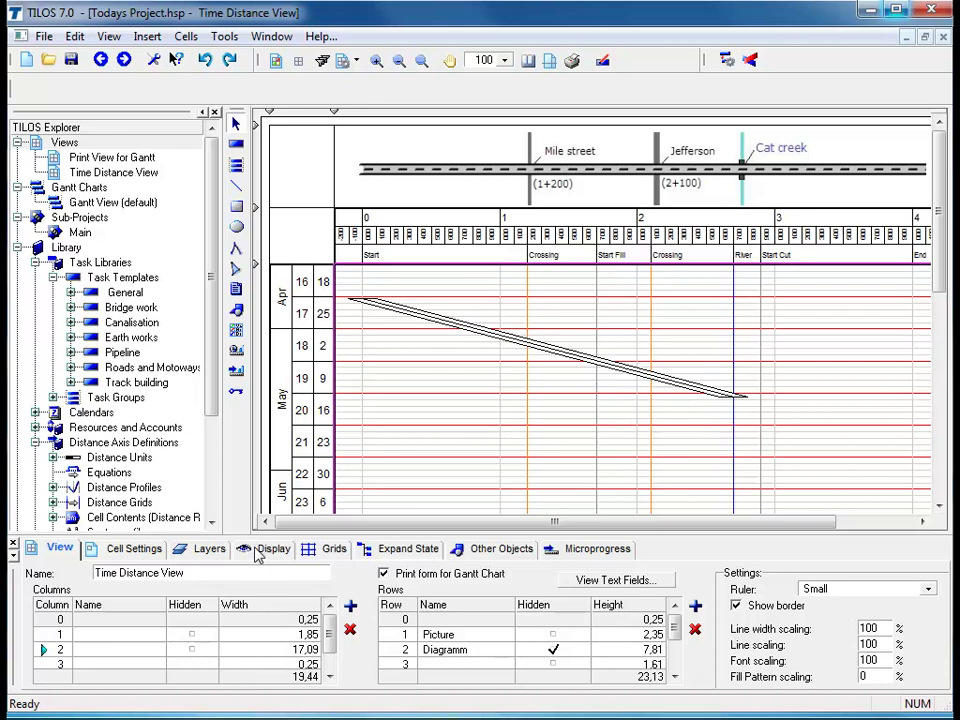
Reselect the task, change its display type to Rectangle and deselect it to view the block.
click(596, 354)
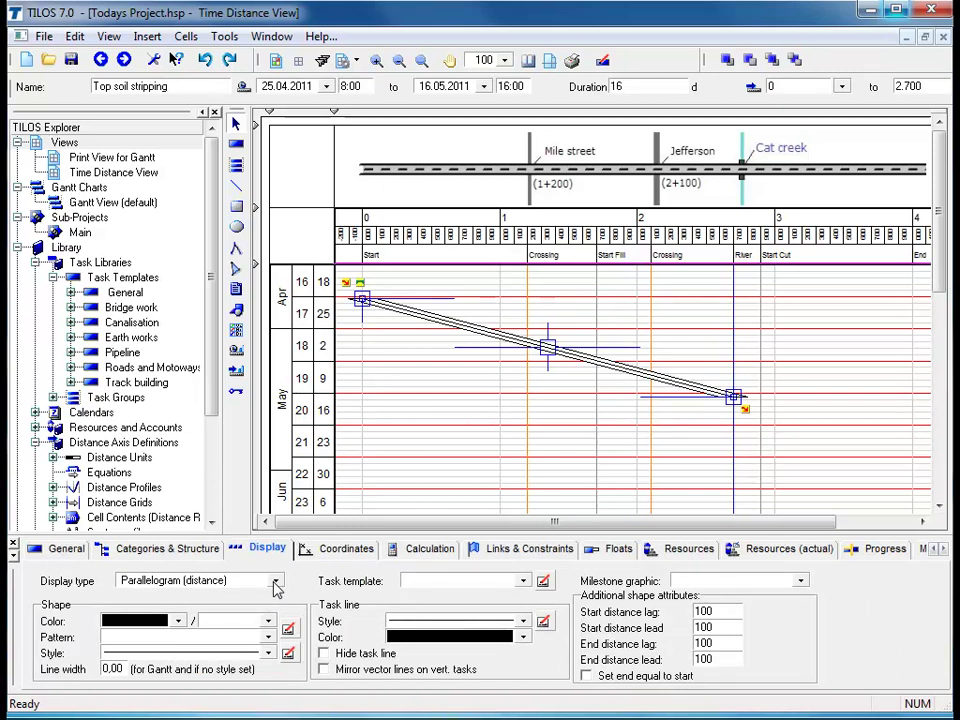
click(276, 582)
click(258, 618)
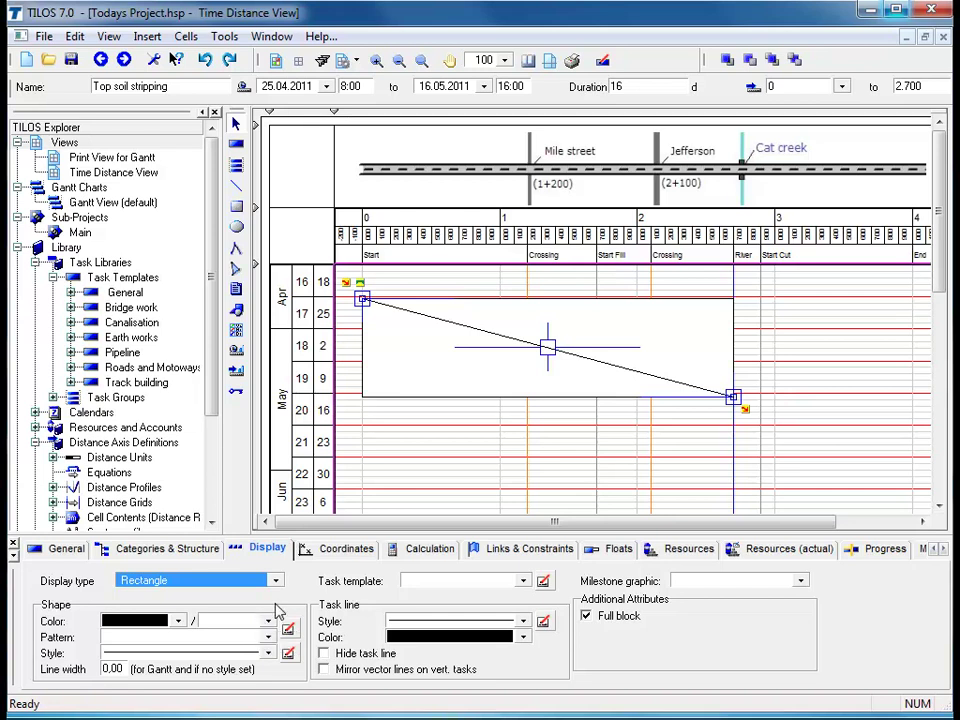
click(452, 459)
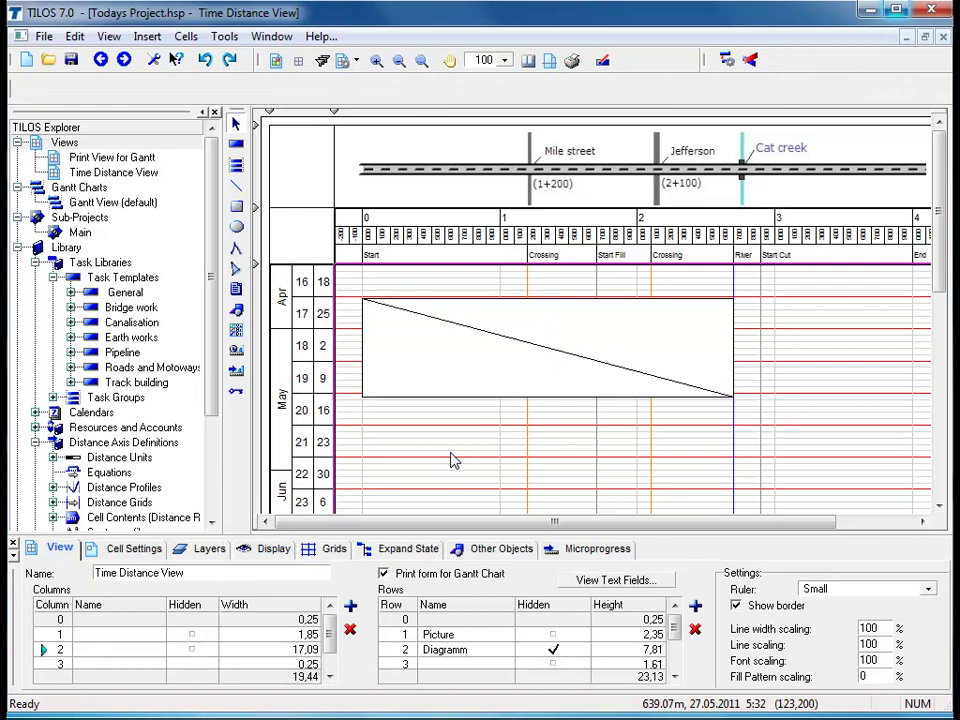
Select the rectangular task in the diagram and set its display type back to Simple line.
click(479, 397)
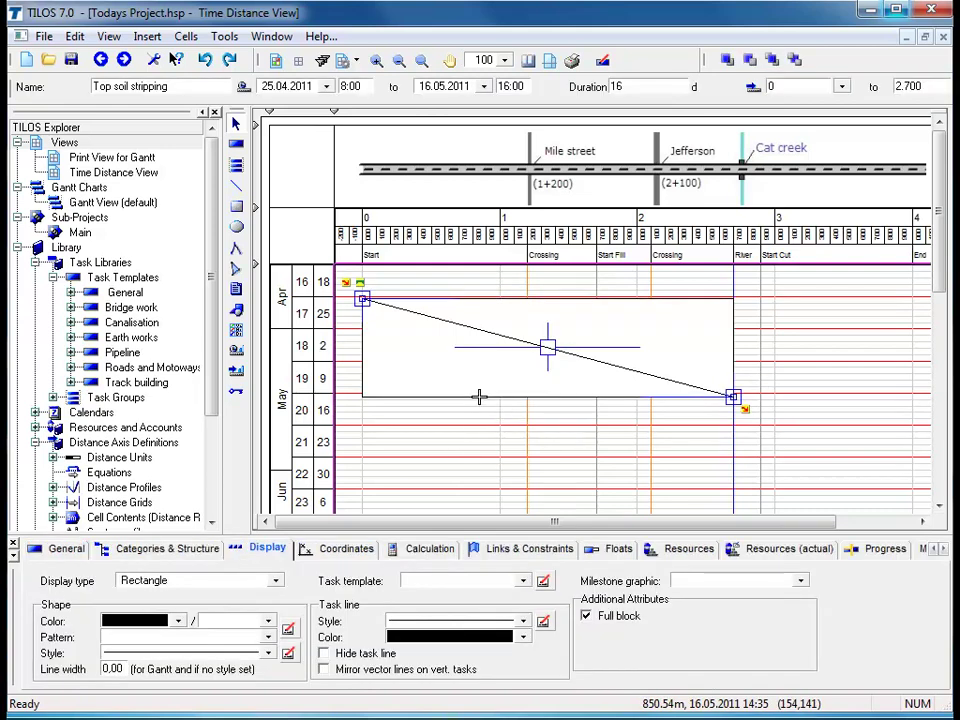
click(276, 582)
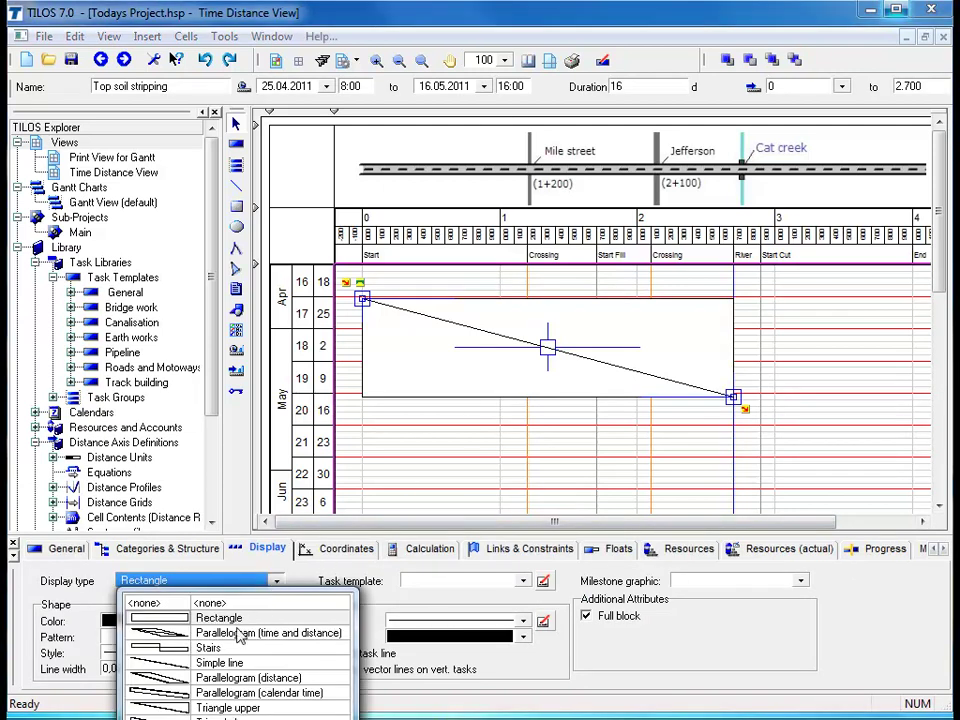
click(236, 664)
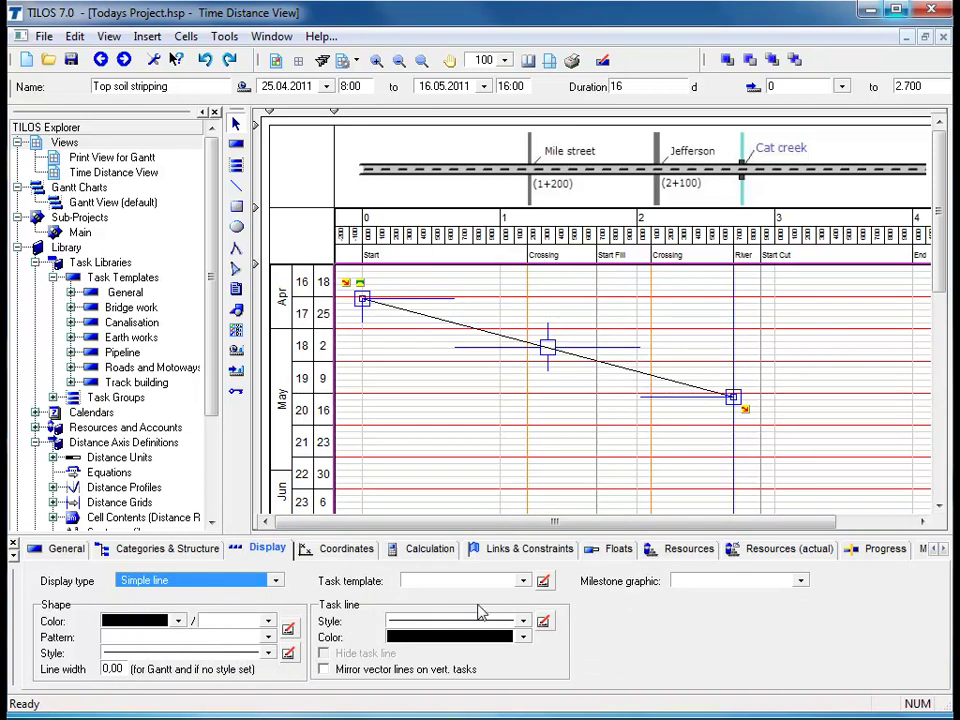
Set the task line's style to 05 Line parallel and its color to yellow.
click(525, 623)
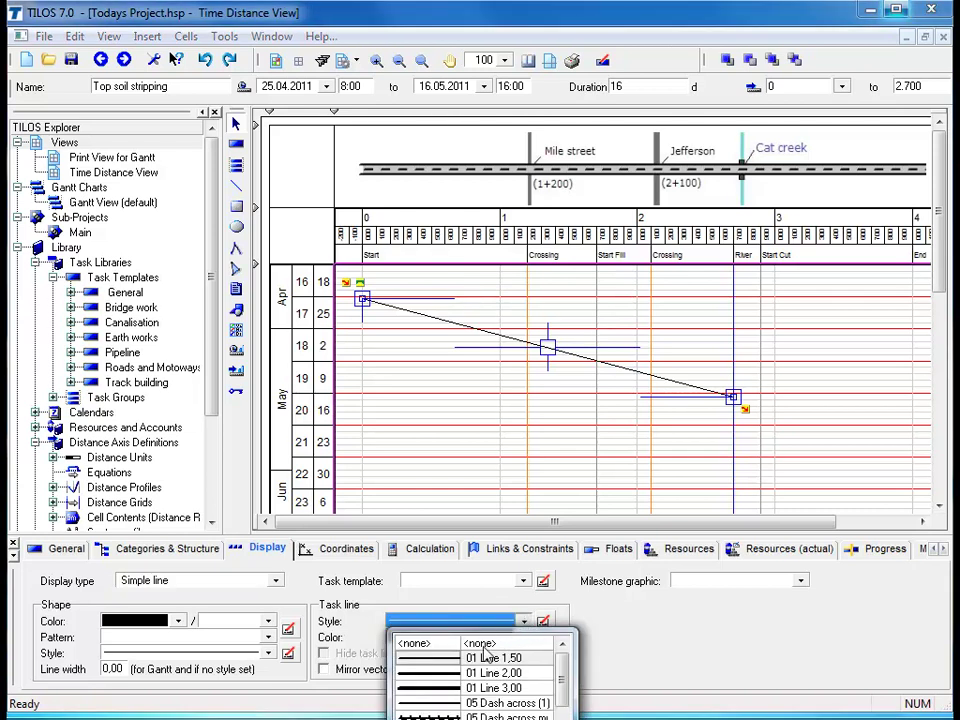
drag(563, 681, 563, 690)
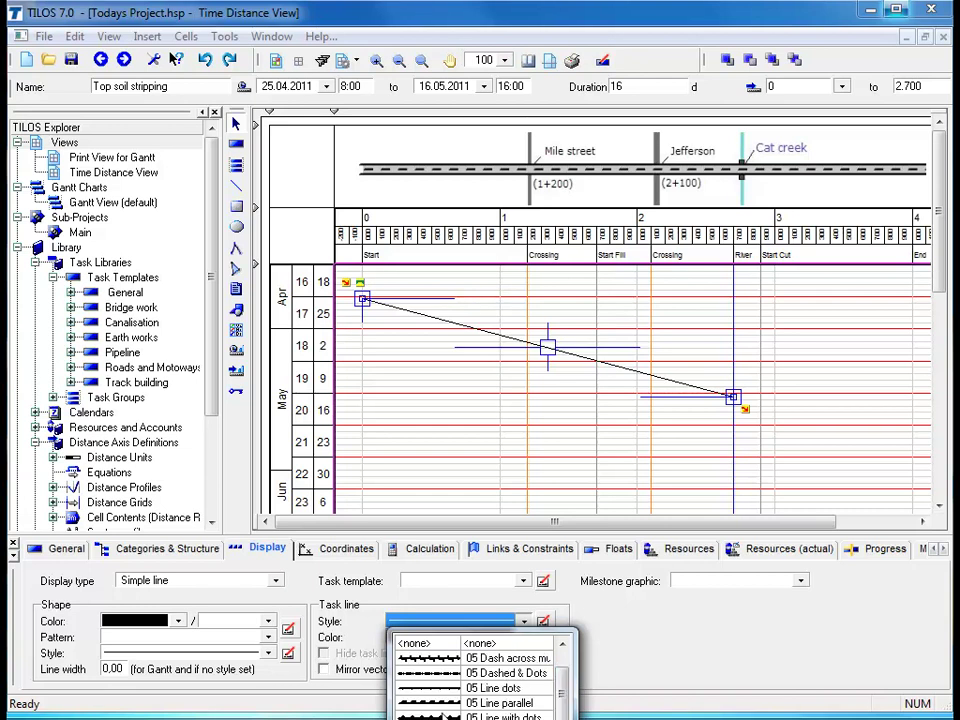
click(441, 703)
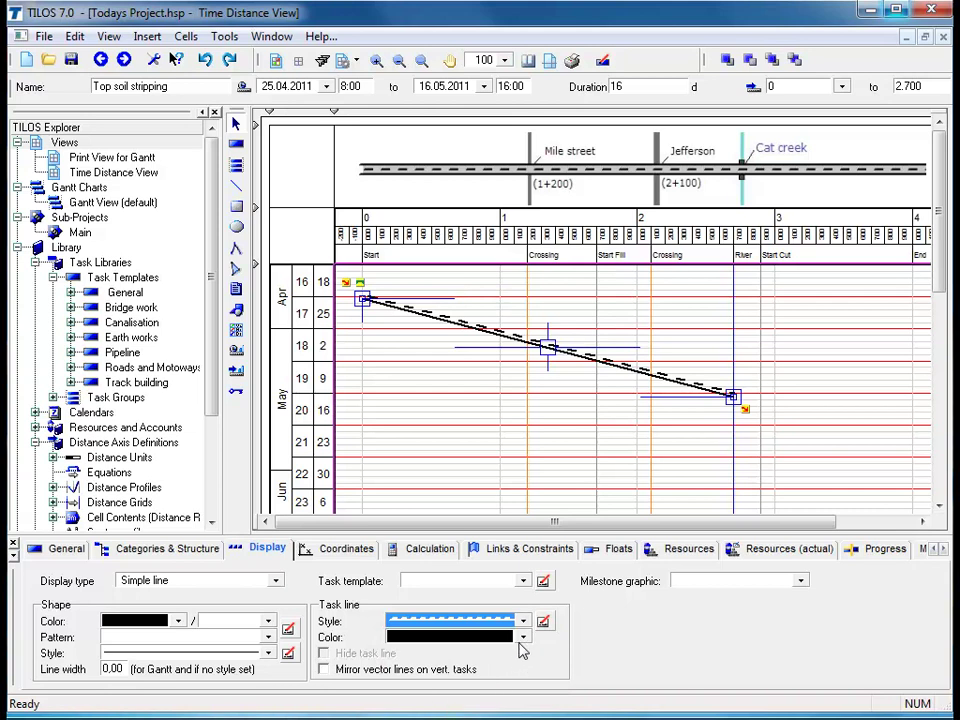
click(522, 640)
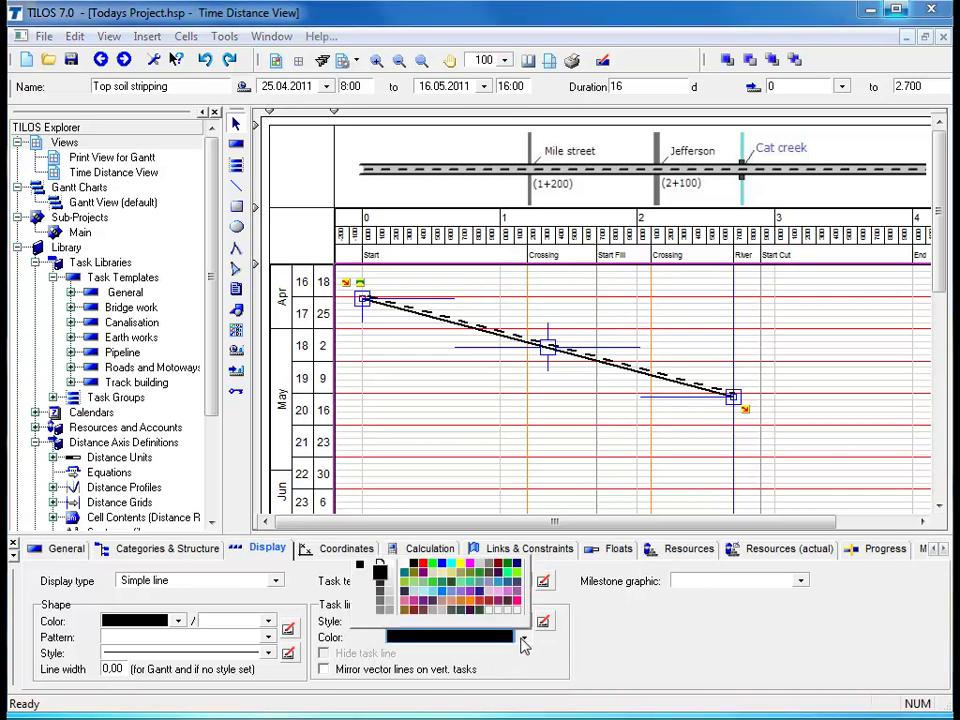
click(464, 568)
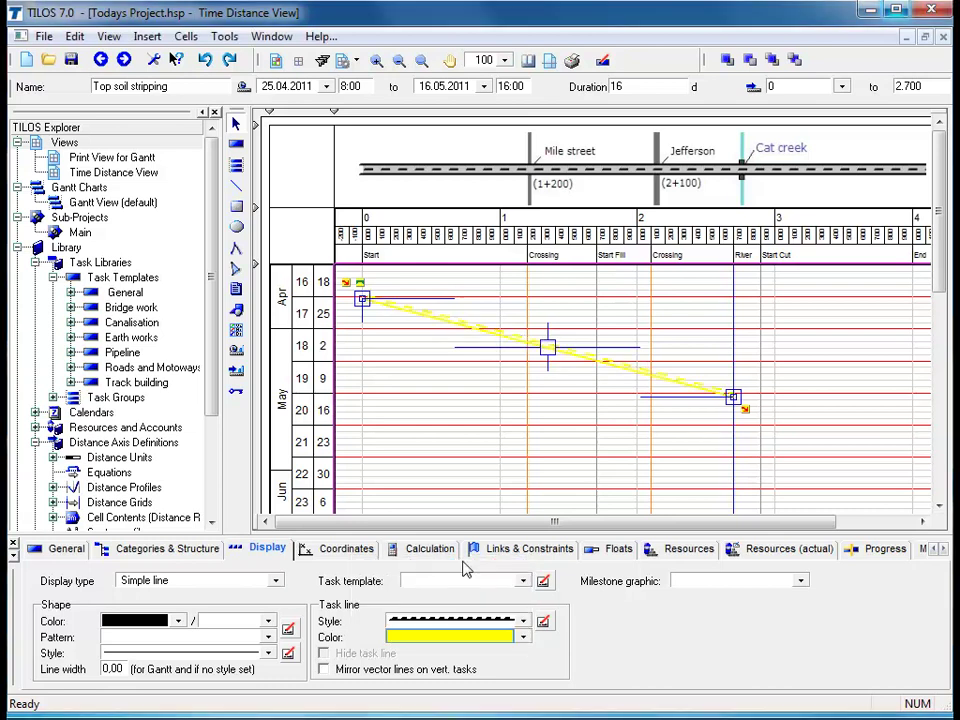
Set the task line's color to black.
click(523, 638)
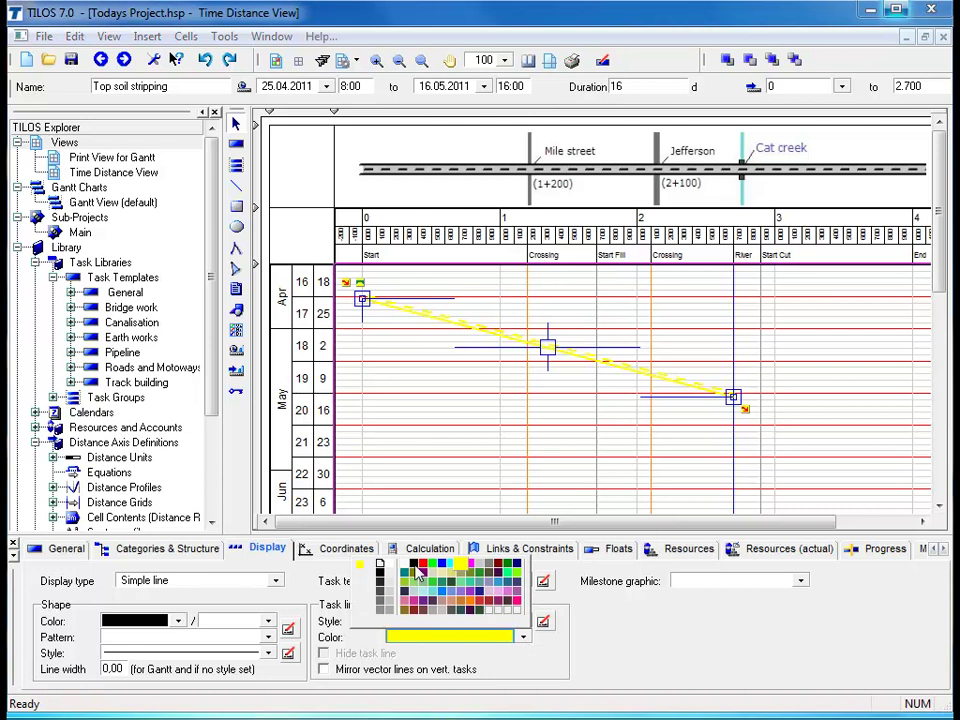
click(415, 566)
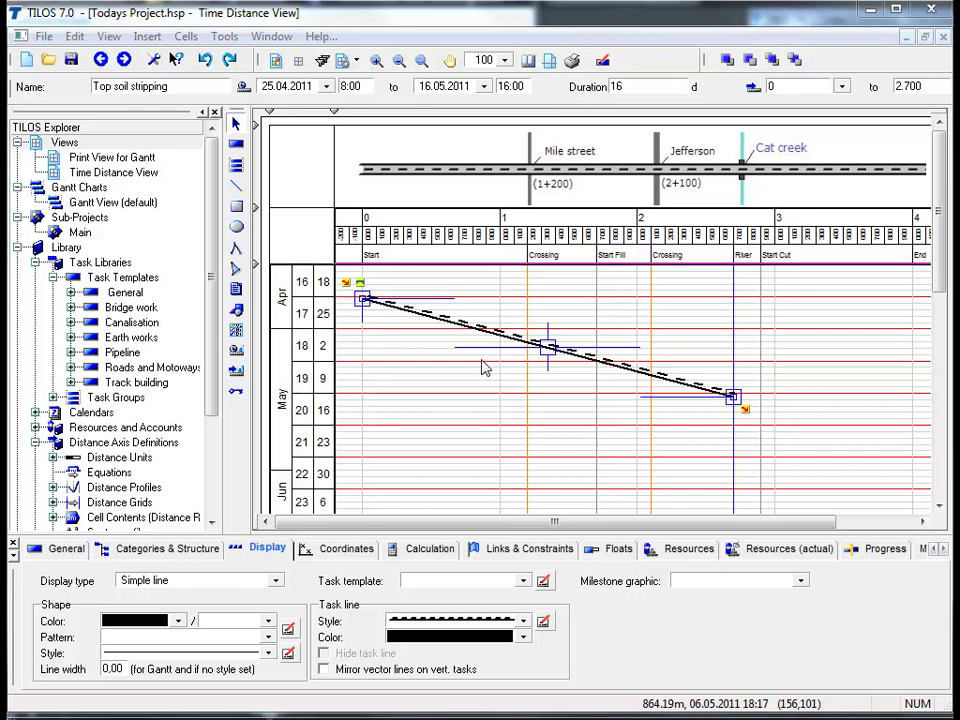
Place a free text box below the task line, replace its placeholder with Today and deselect it.
click(236, 290)
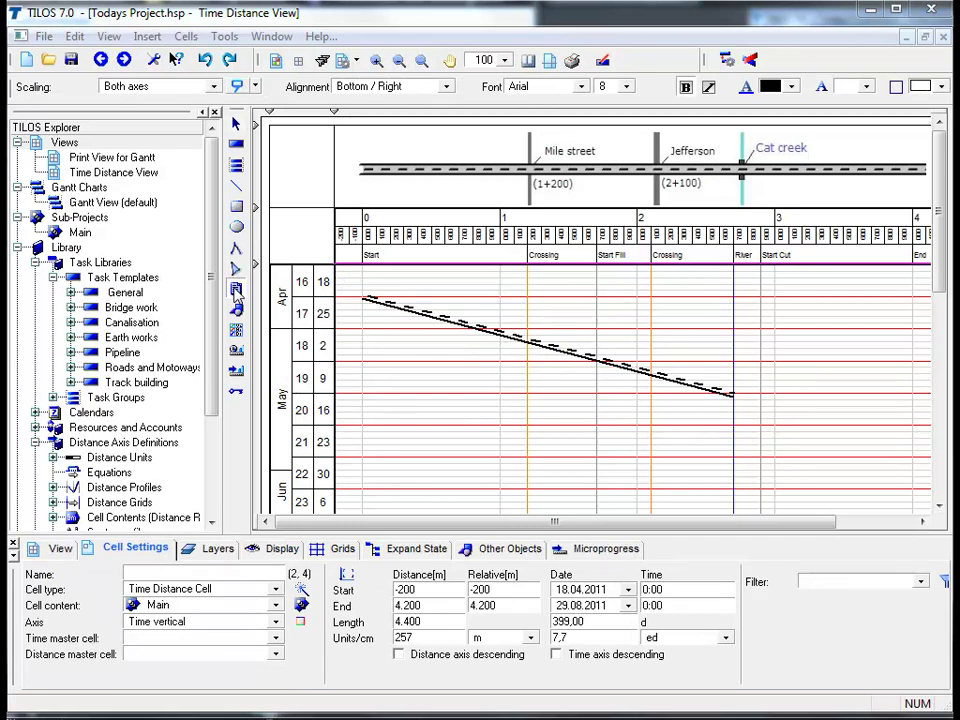
click(465, 369)
drag(473, 374, 528, 384)
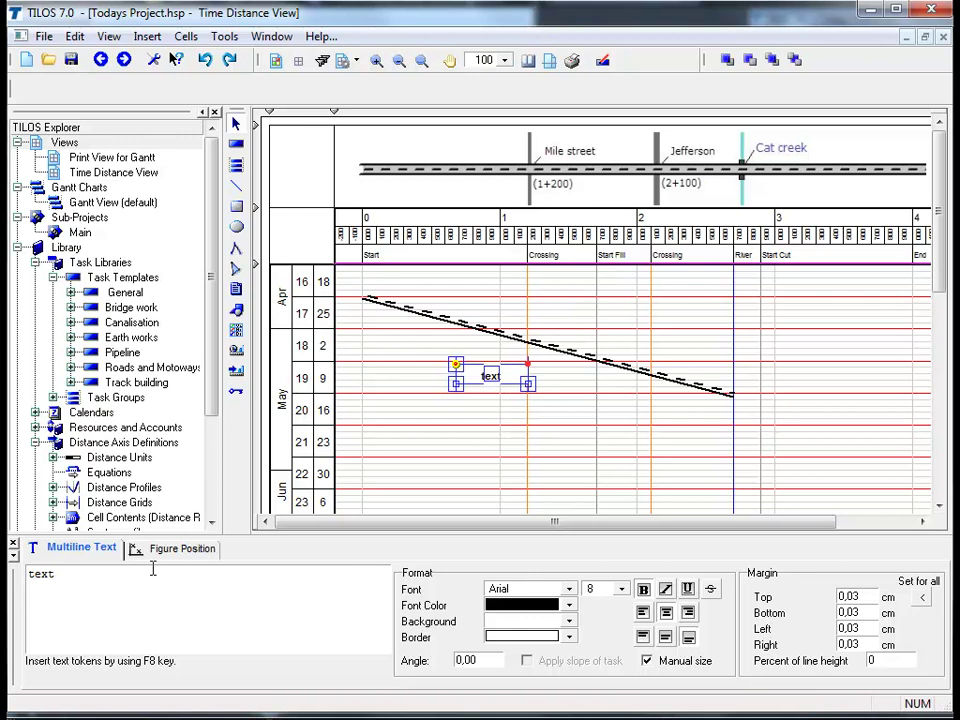
click(90, 577)
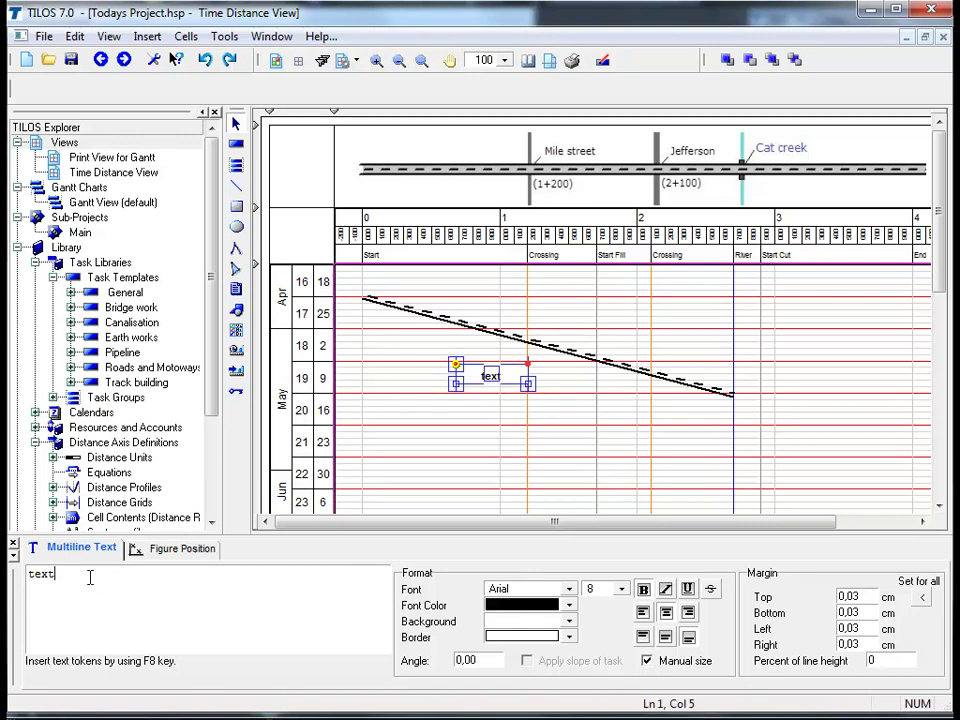
key(BackSpace)
key(BackSpace)
key(BackSpace)
key(BackSpace)
text(Today)
click(507, 431)
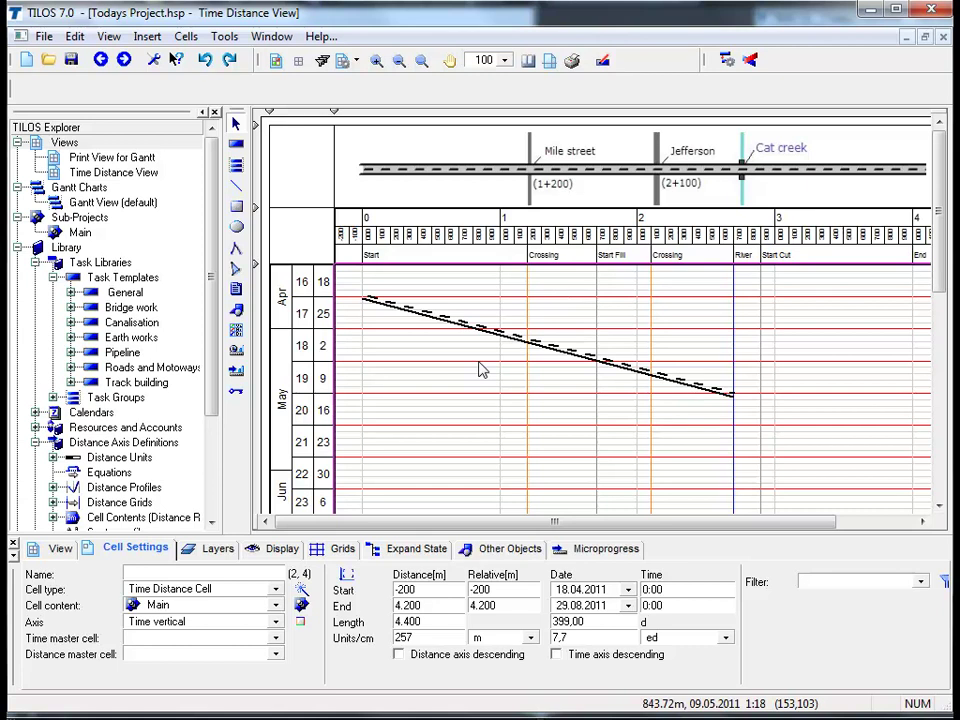
Start an annotation on the Top soil stripping task with pinpoint Centre, task slope applied and box position BC.
click(541, 345)
right_click(543, 349)
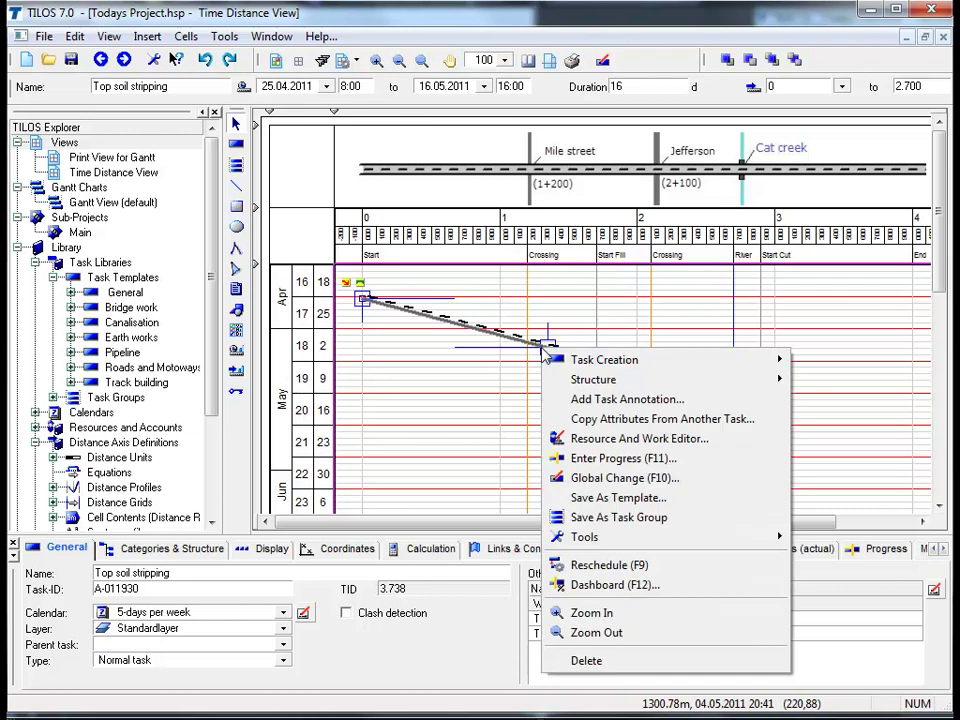
click(585, 403)
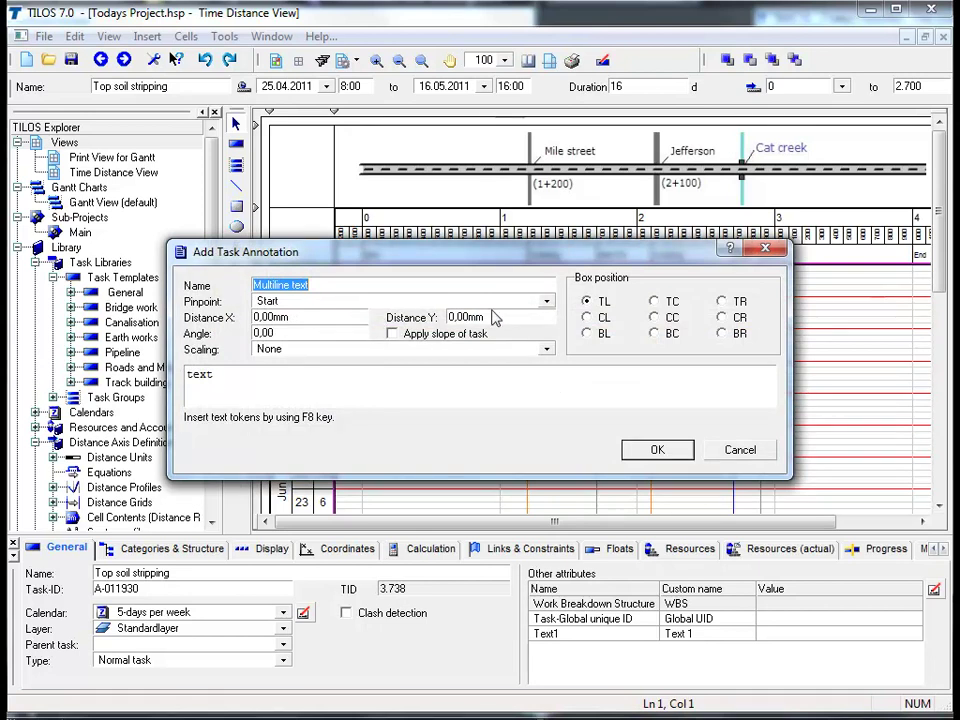
click(547, 305)
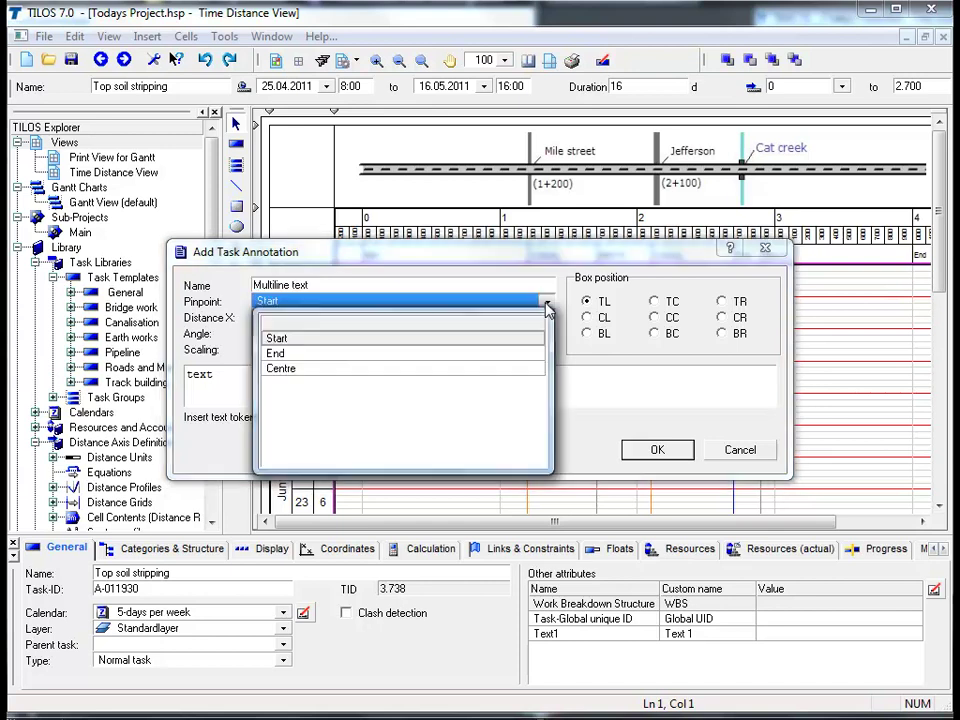
click(380, 369)
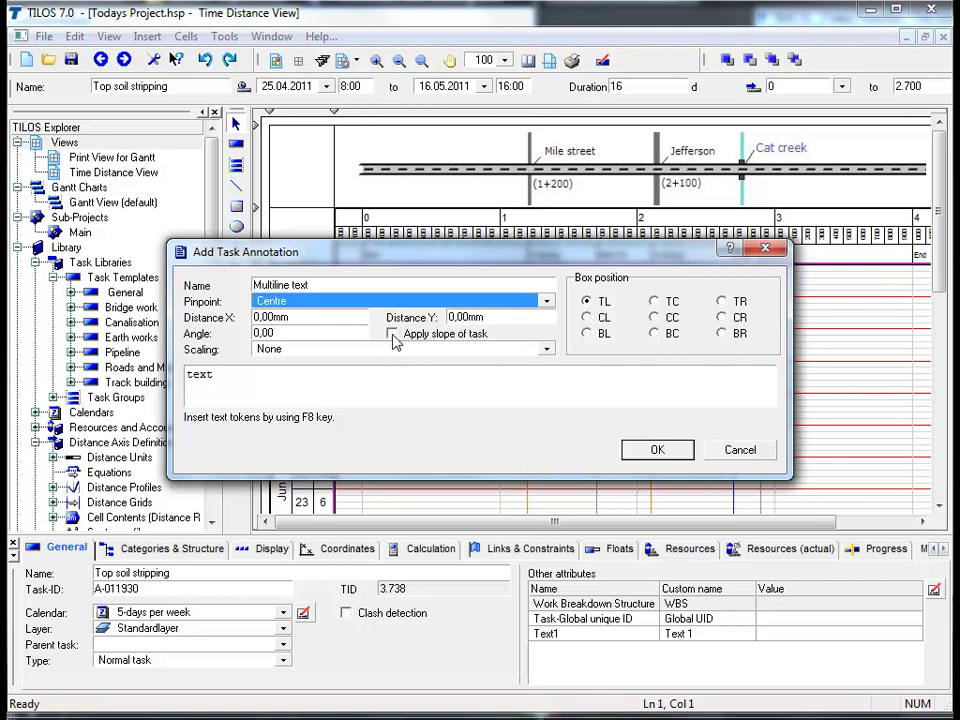
click(392, 335)
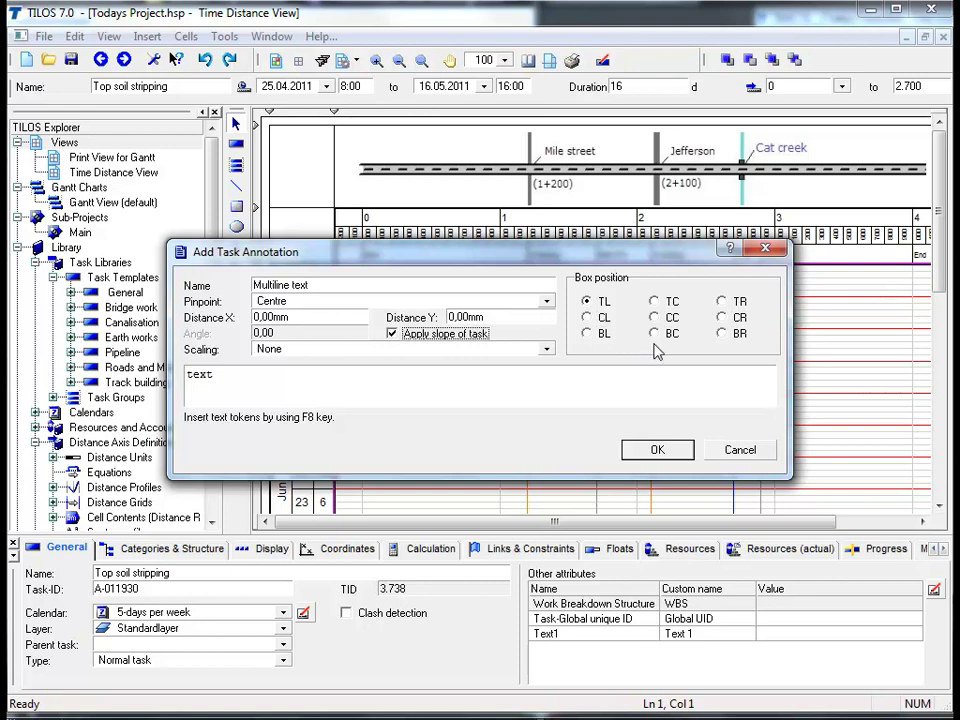
click(653, 336)
Replace the annotation's placeholder text with Today's Project.
key(Tab)
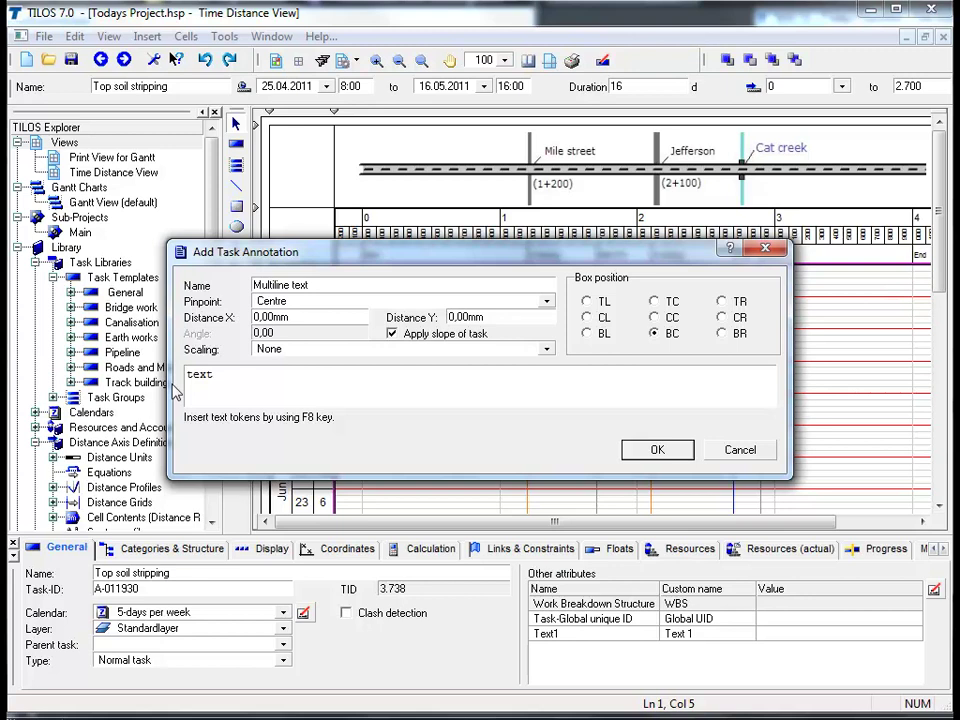
key(BackSpace)
key(BackSpace)
key(BackSpace)
key(BackSpace)
text(Today's Project)
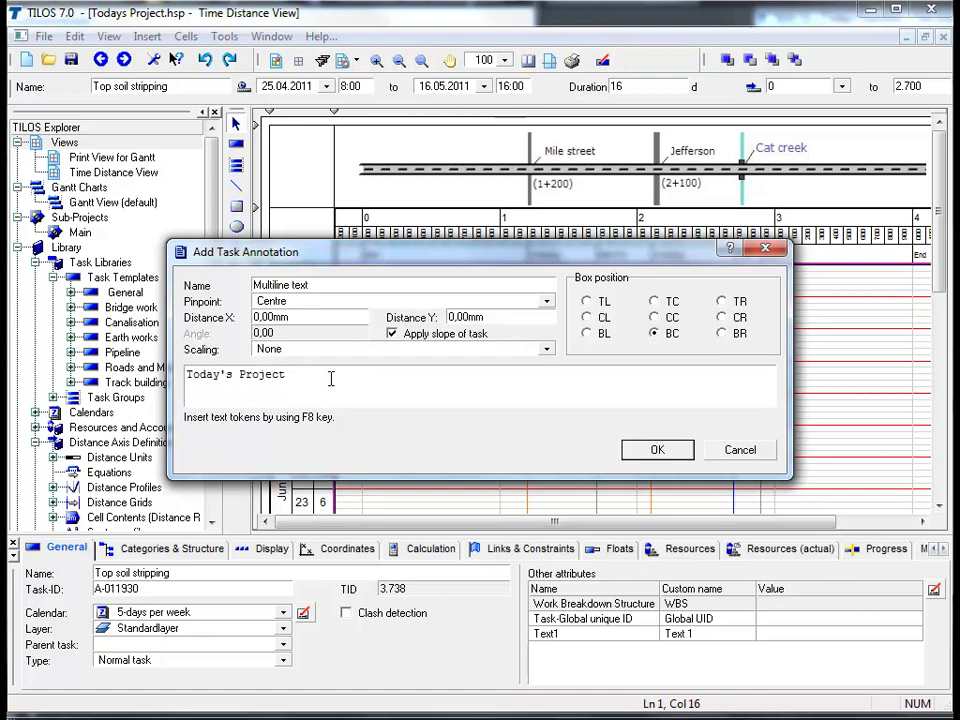
Replace the annotation text with the tokens Name and Duration.Estimate.Default time unit, add the annotation and deselect it.
drag(300, 377, 193, 385)
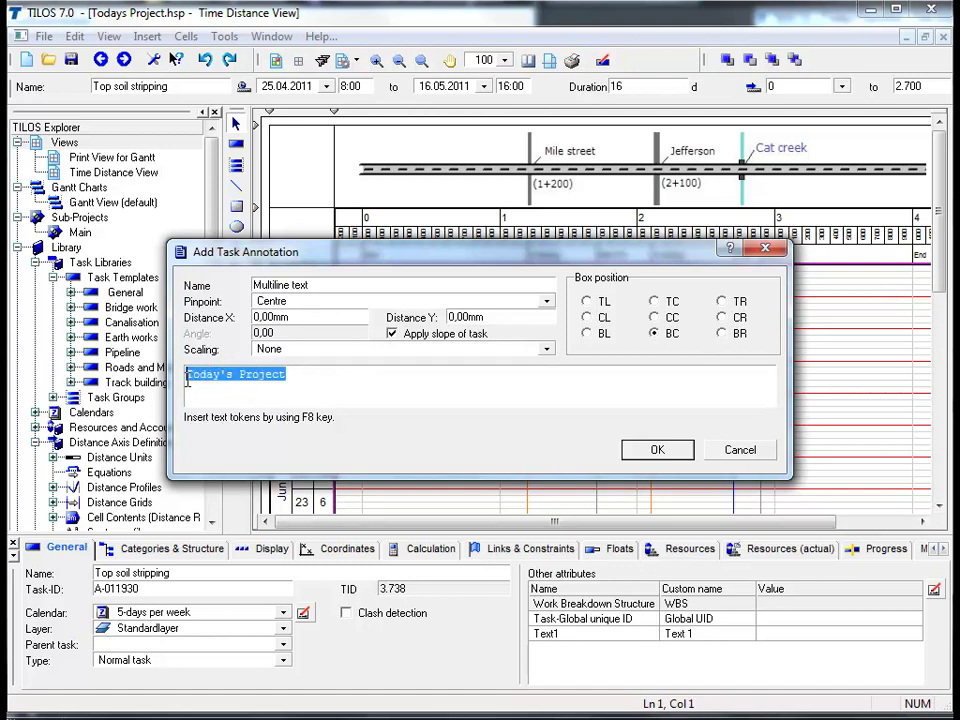
key(Delete)
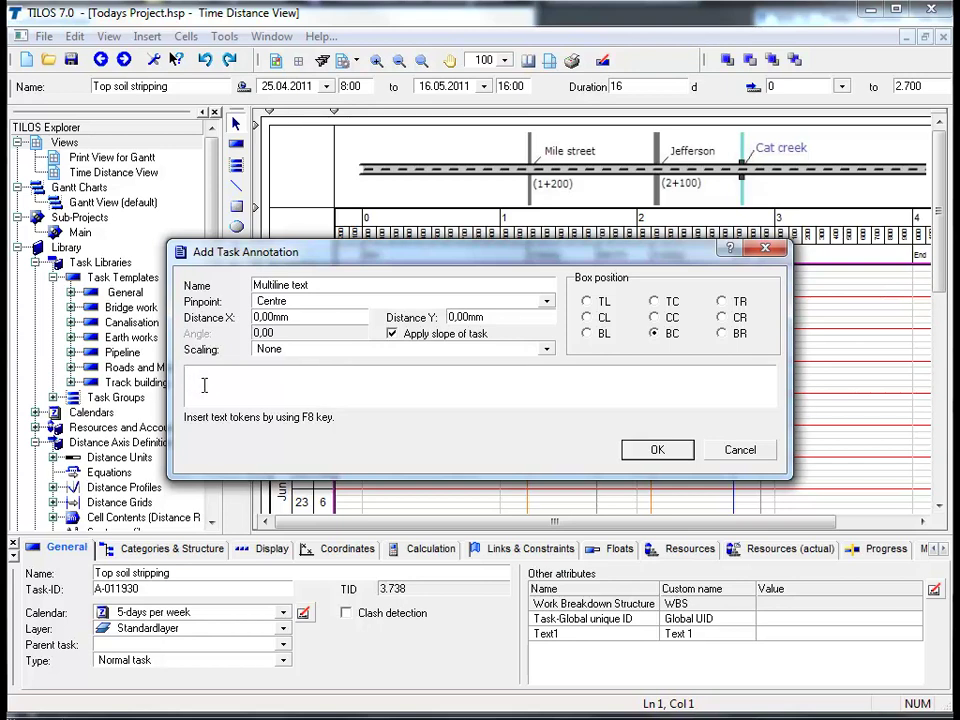
key(F8)
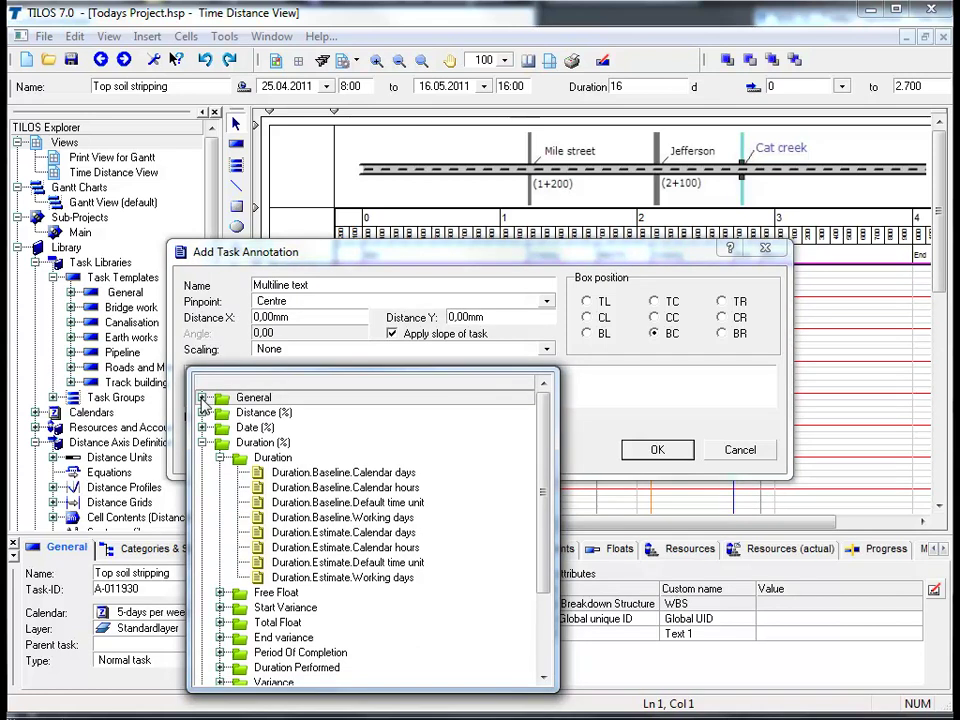
click(202, 398)
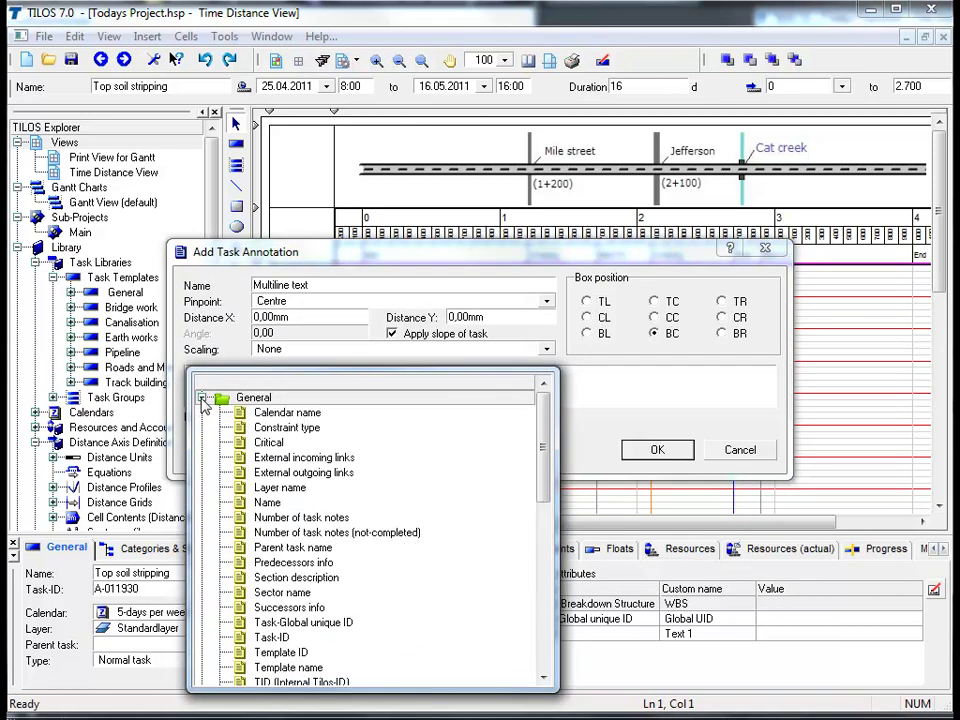
double_click(248, 502)
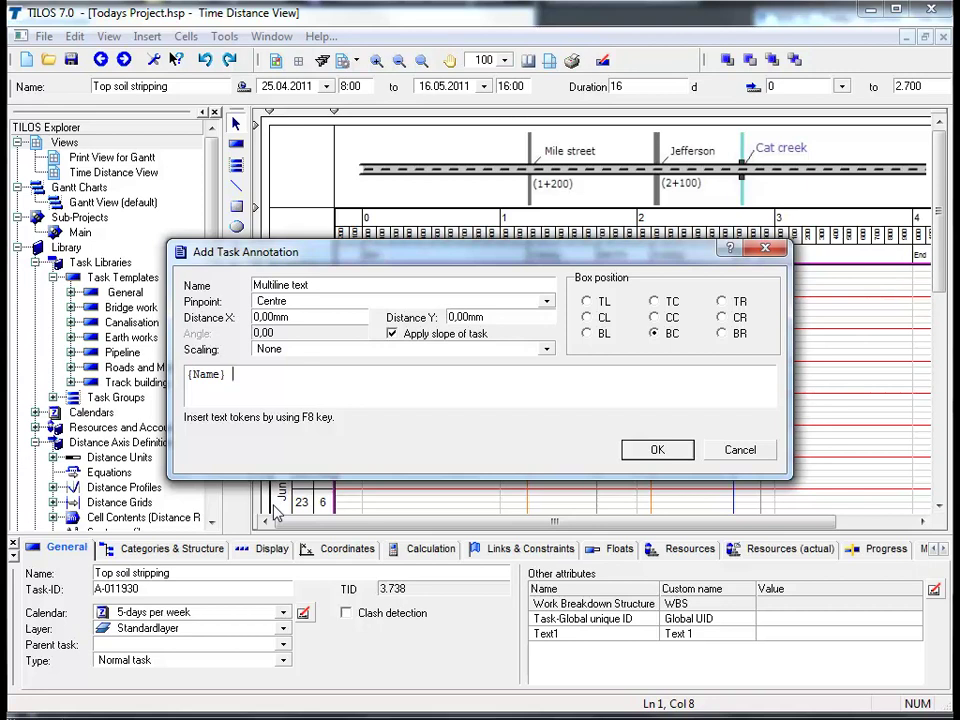
key(F8)
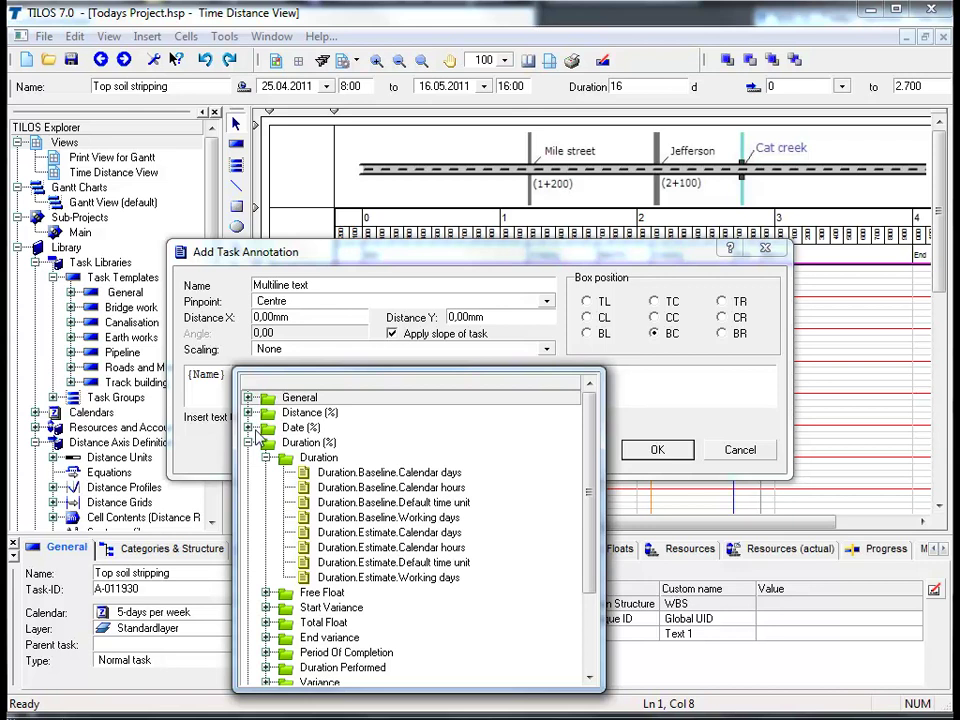
double_click(441, 567)
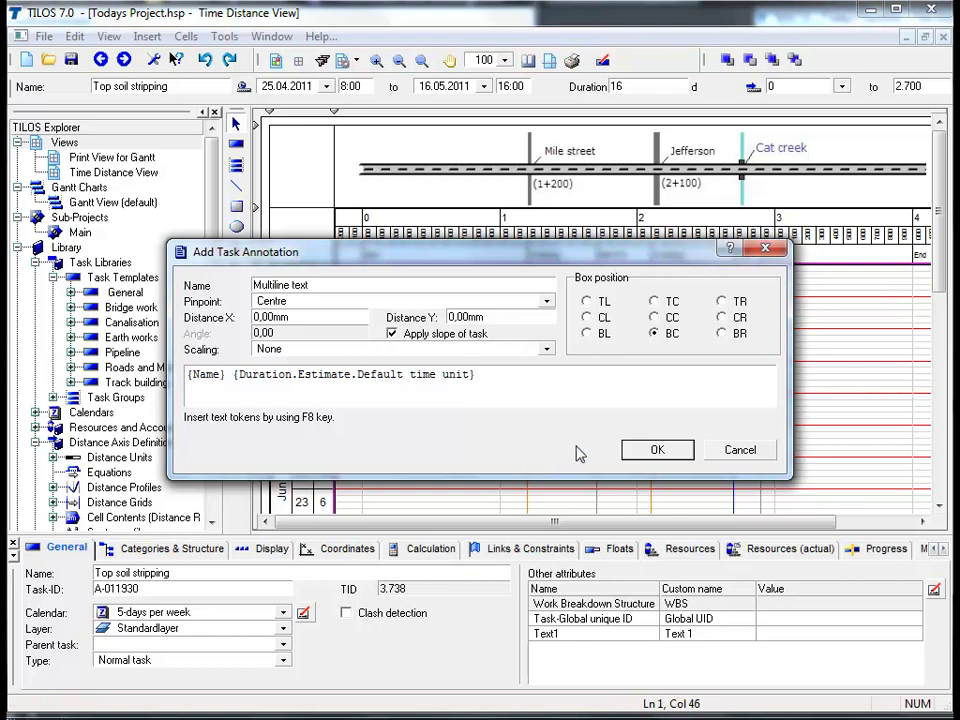
click(656, 449)
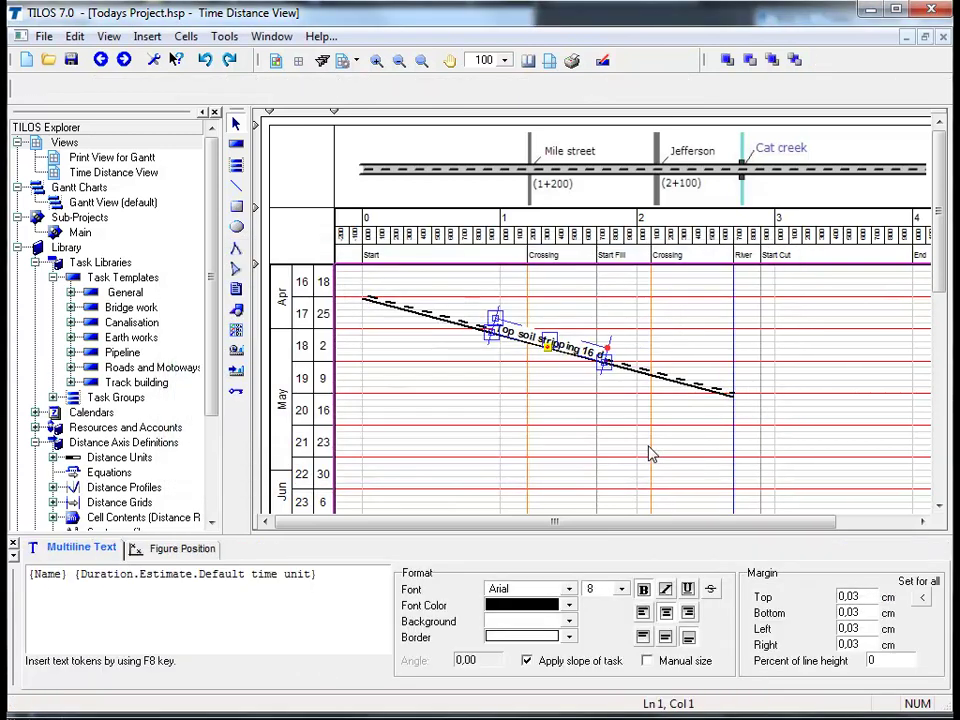
click(650, 454)
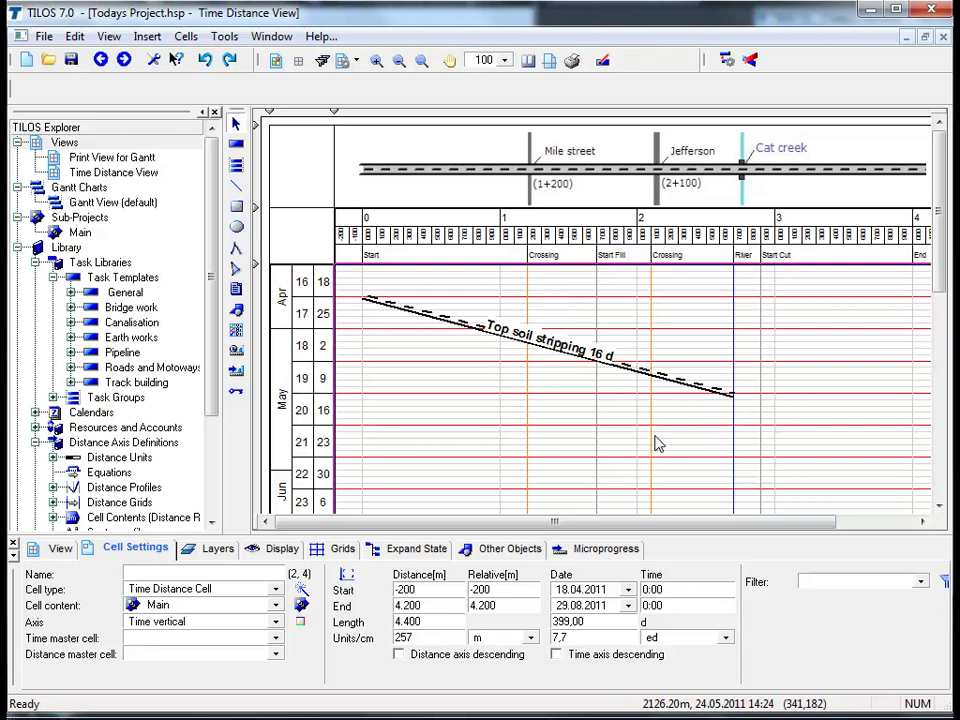
Set the Top soil stripping task to calculate Work rate with a quantity of 27000 m2.
click(633, 372)
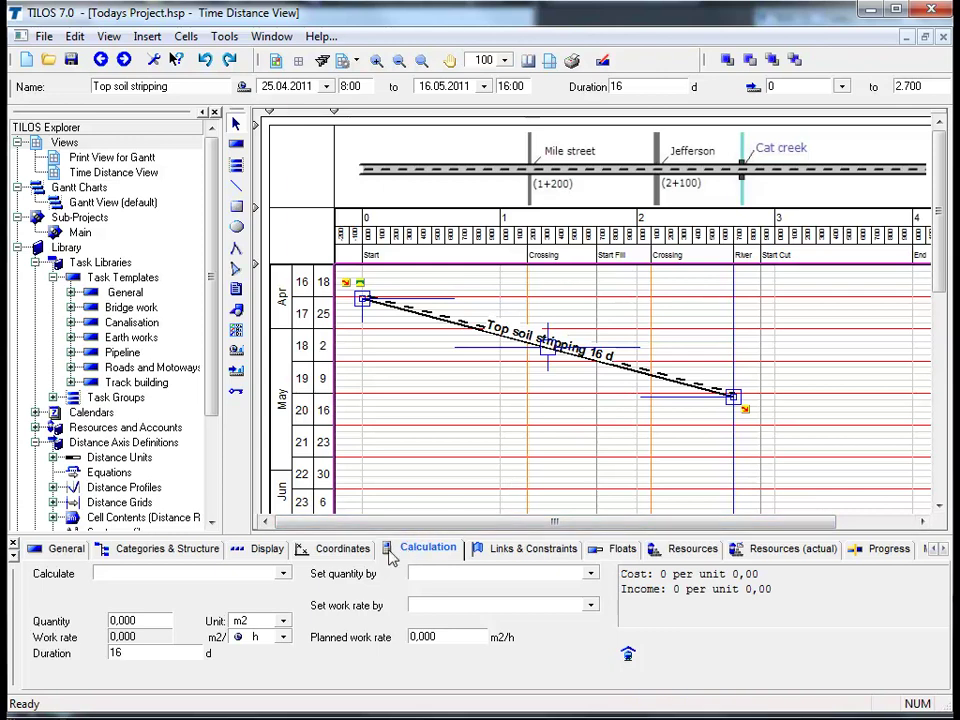
click(283, 578)
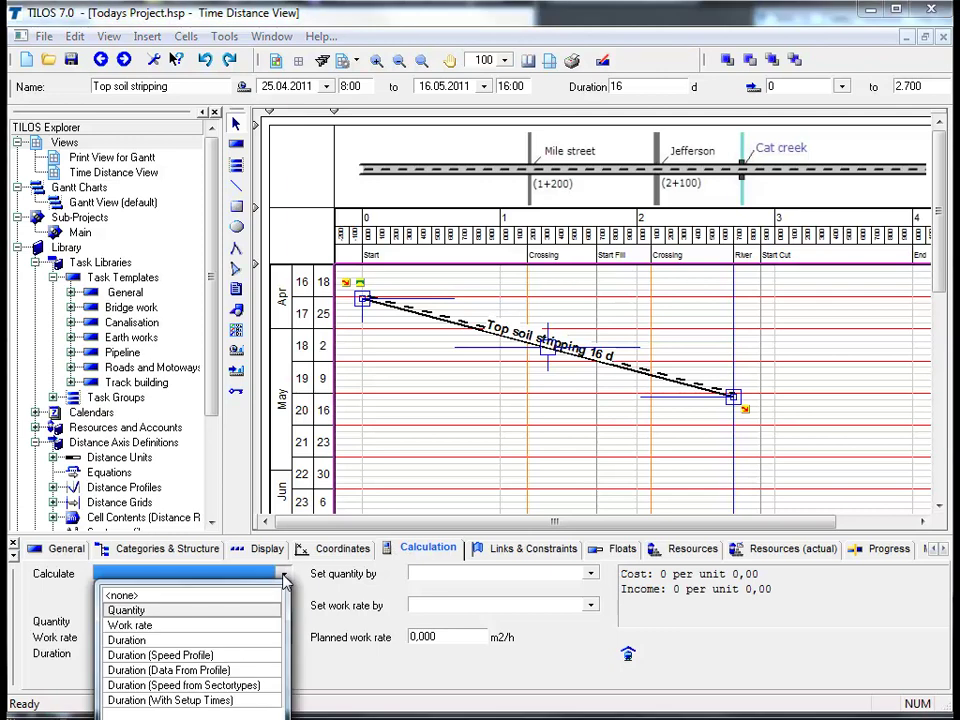
click(221, 627)
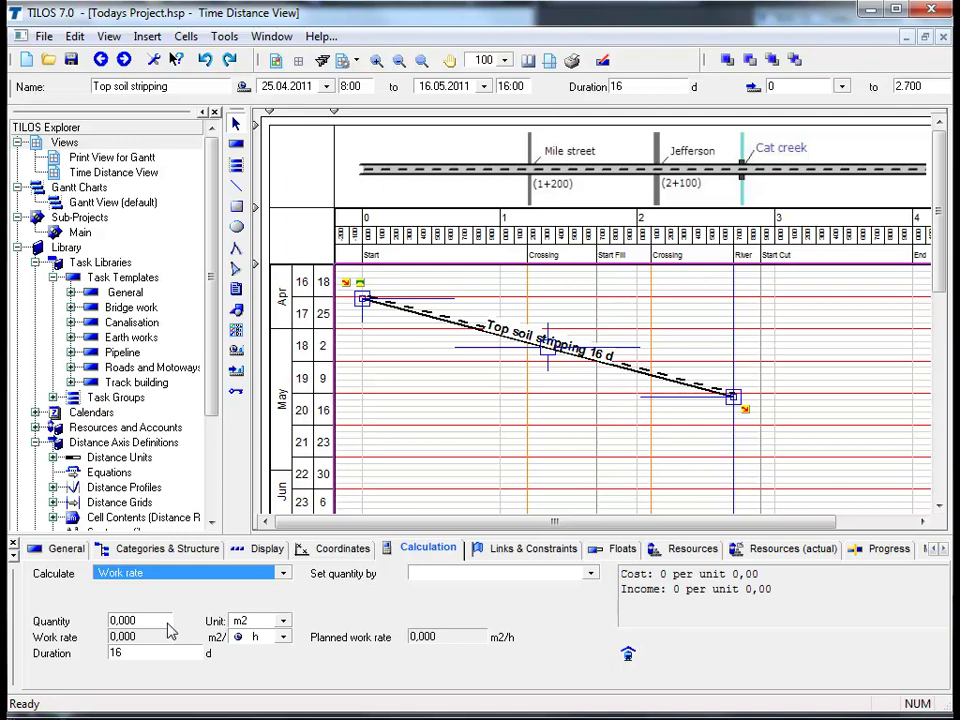
click(169, 623)
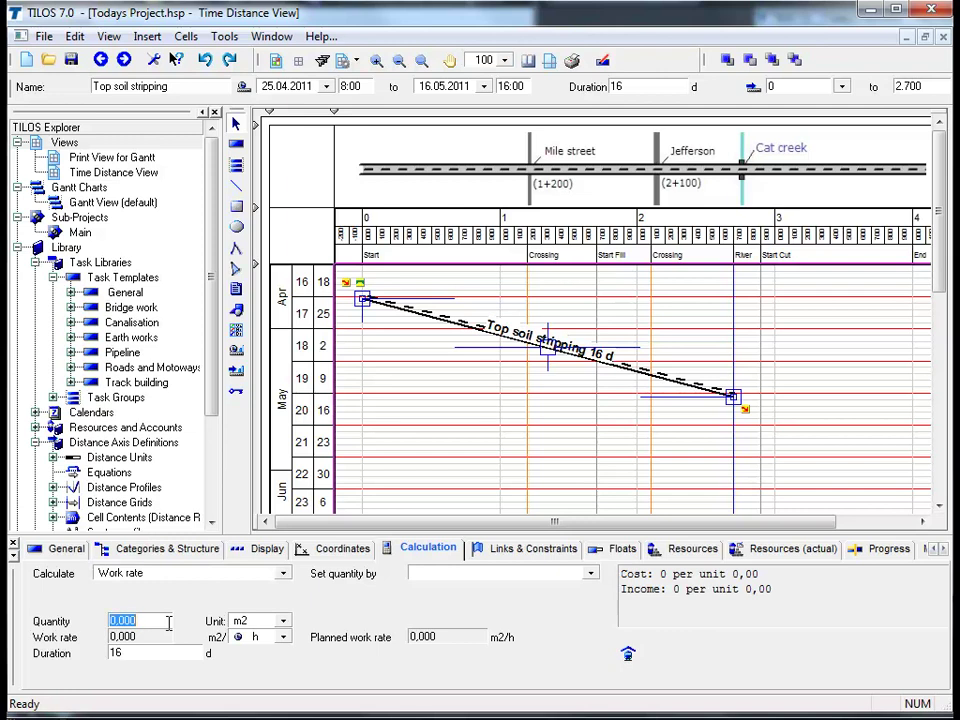
text(27000)
key(Return)
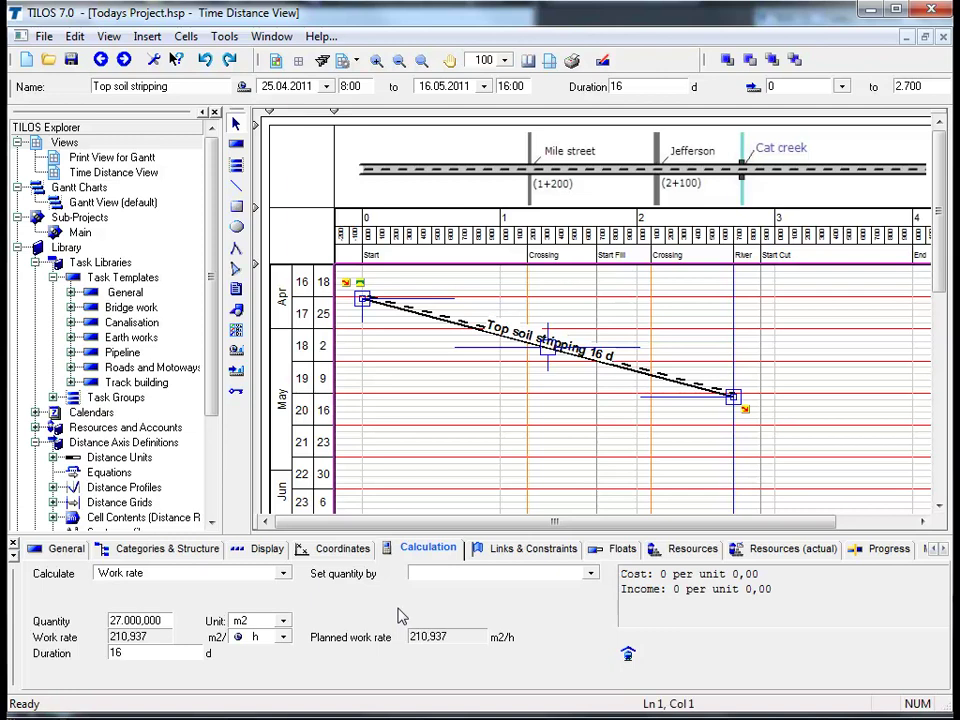
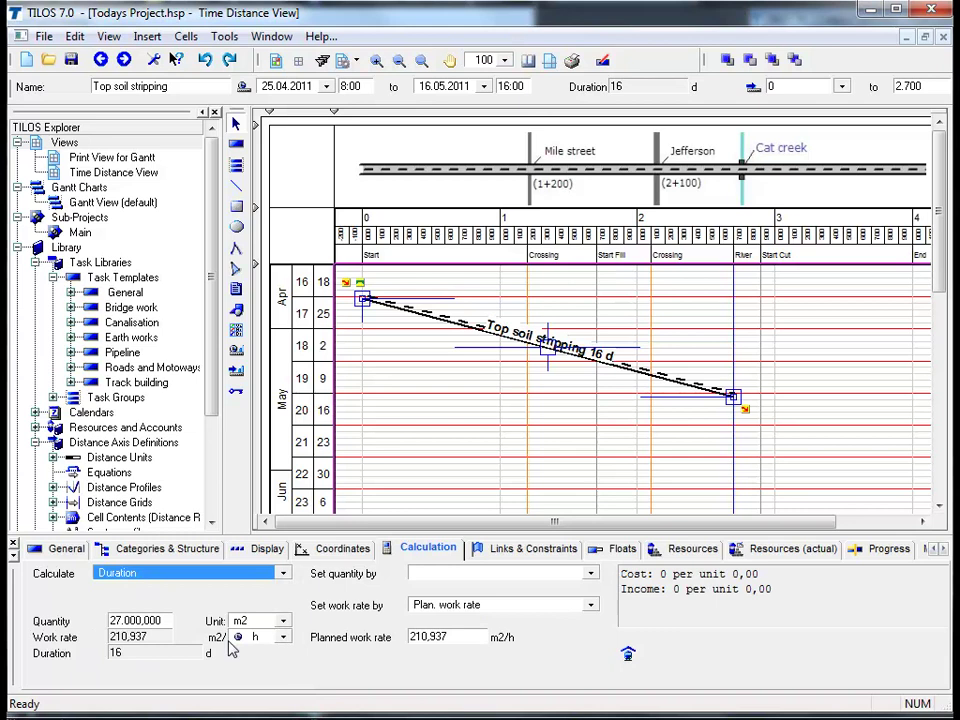
Set the task's planned work rate to 240 m2/h.
double_click(455, 637)
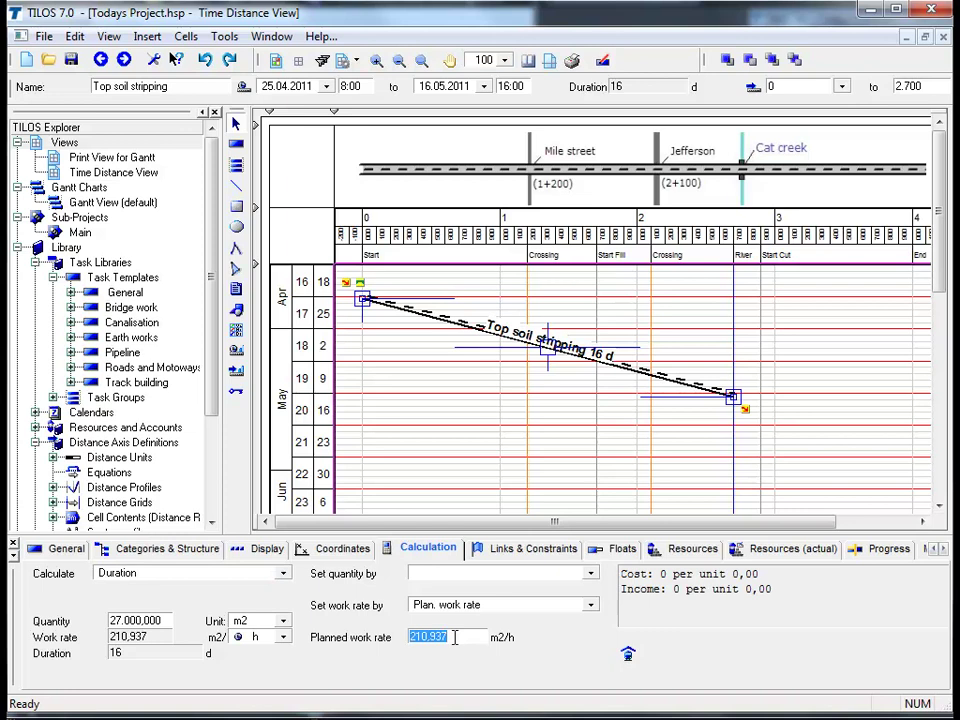
text(240)
key(Return)
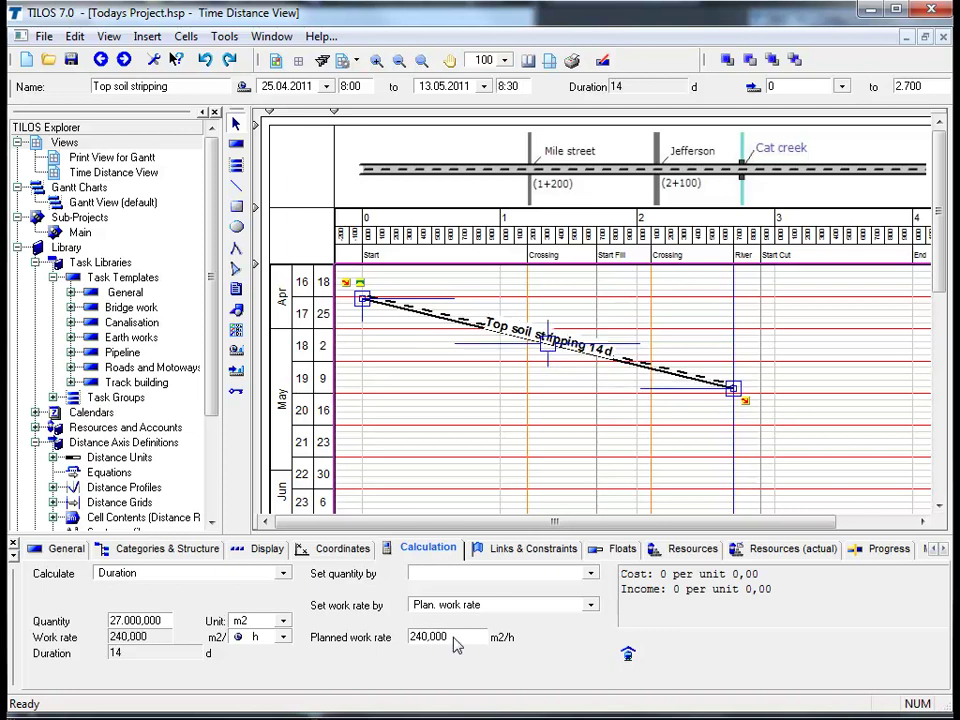
double_click(192, 656)
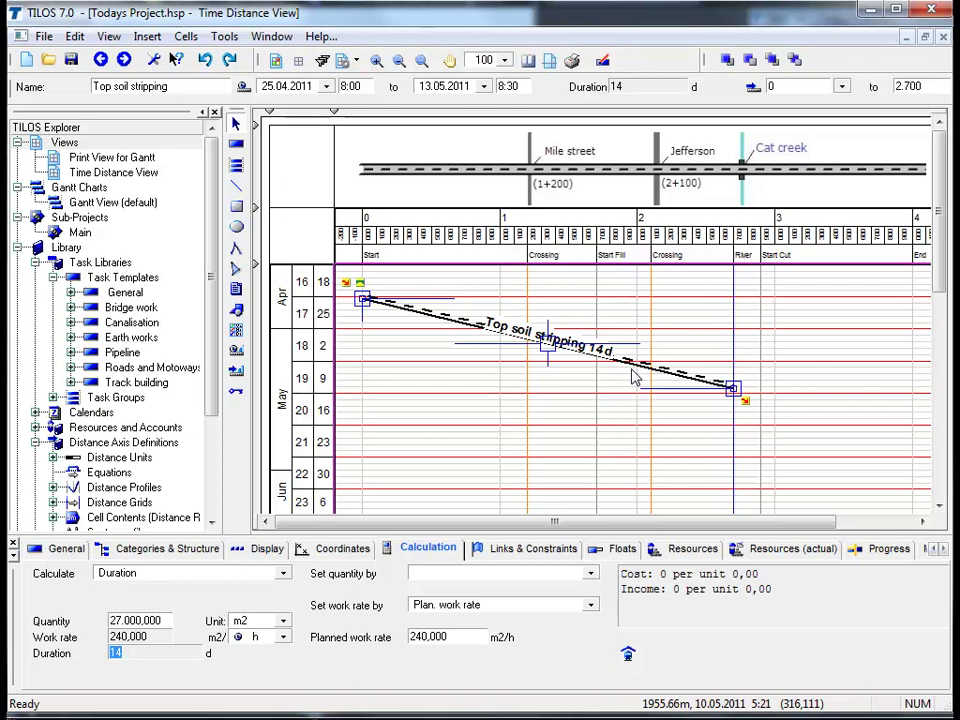
click(482, 370)
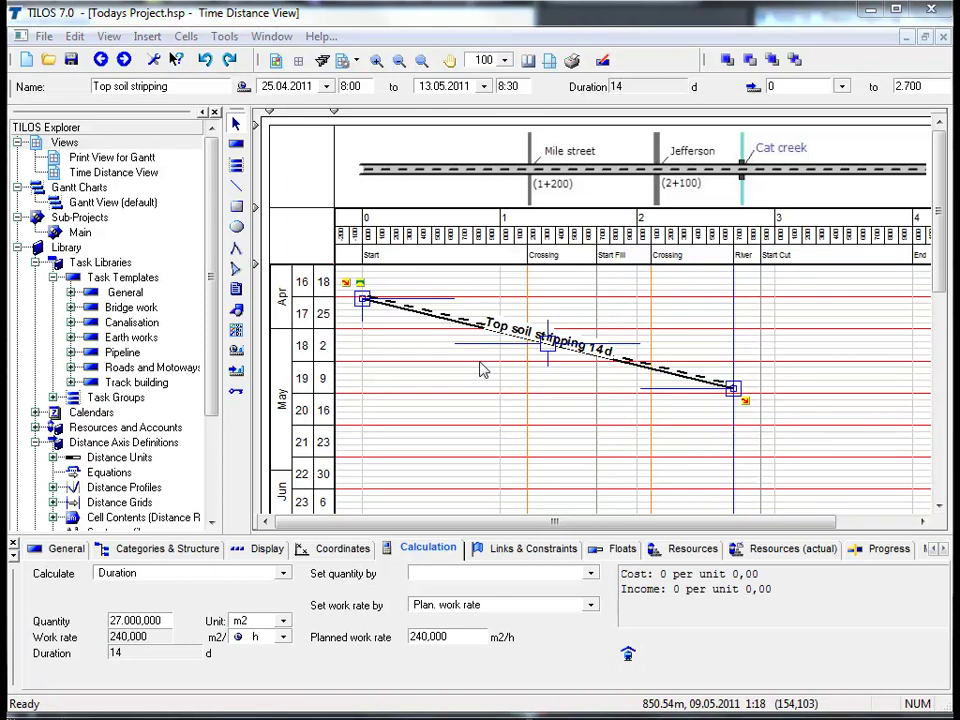
Set the Top soil stripping task's quantity by task length with a quantity factor of 12 m2/m.
click(591, 574)
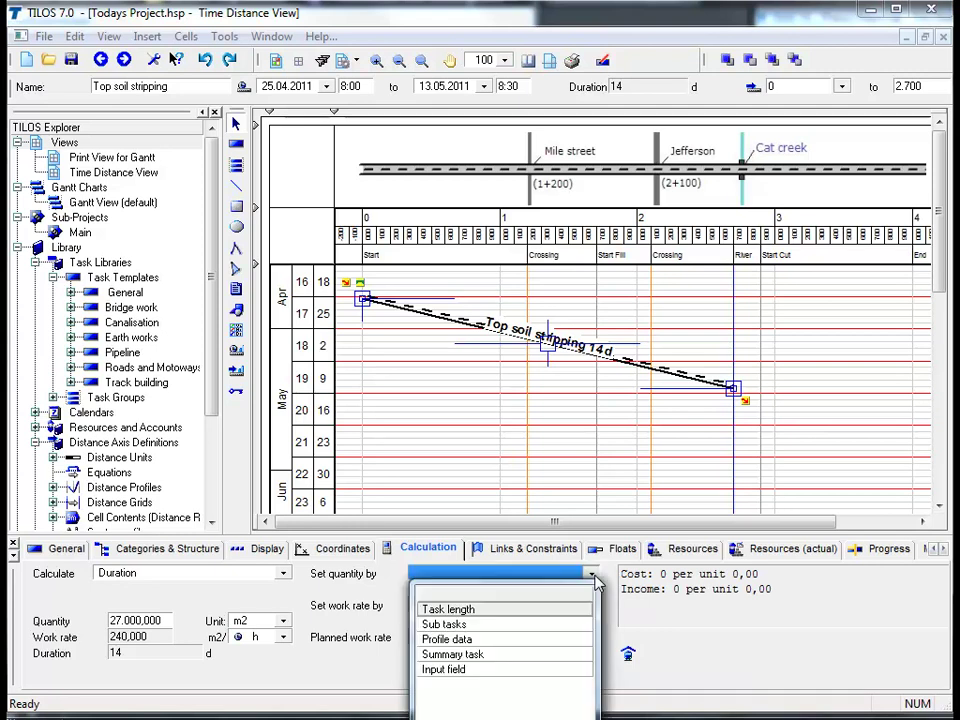
click(548, 610)
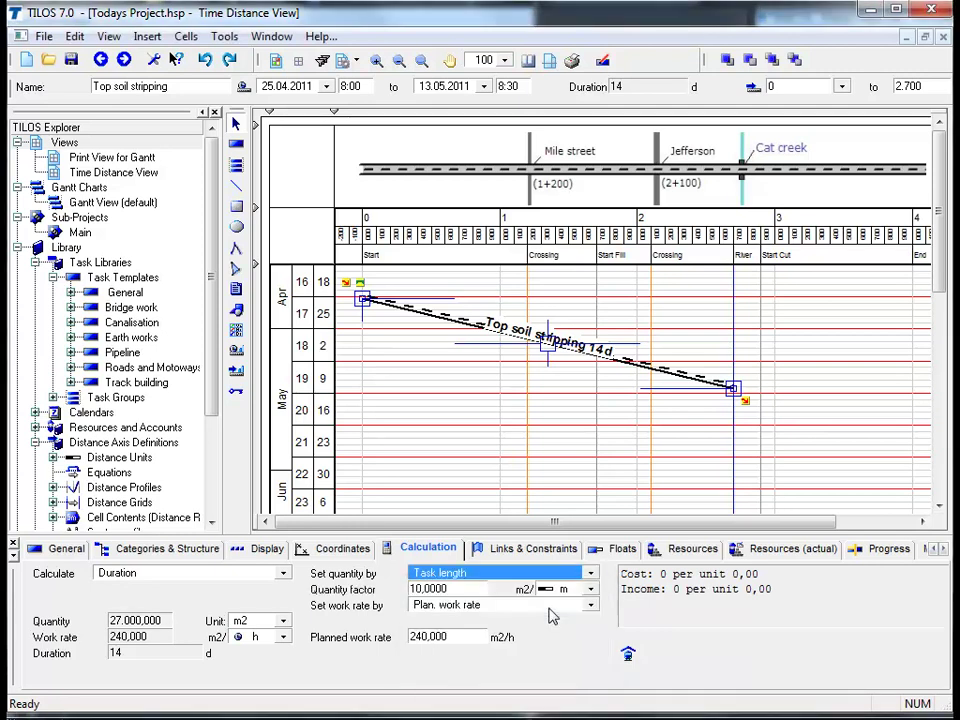
double_click(467, 589)
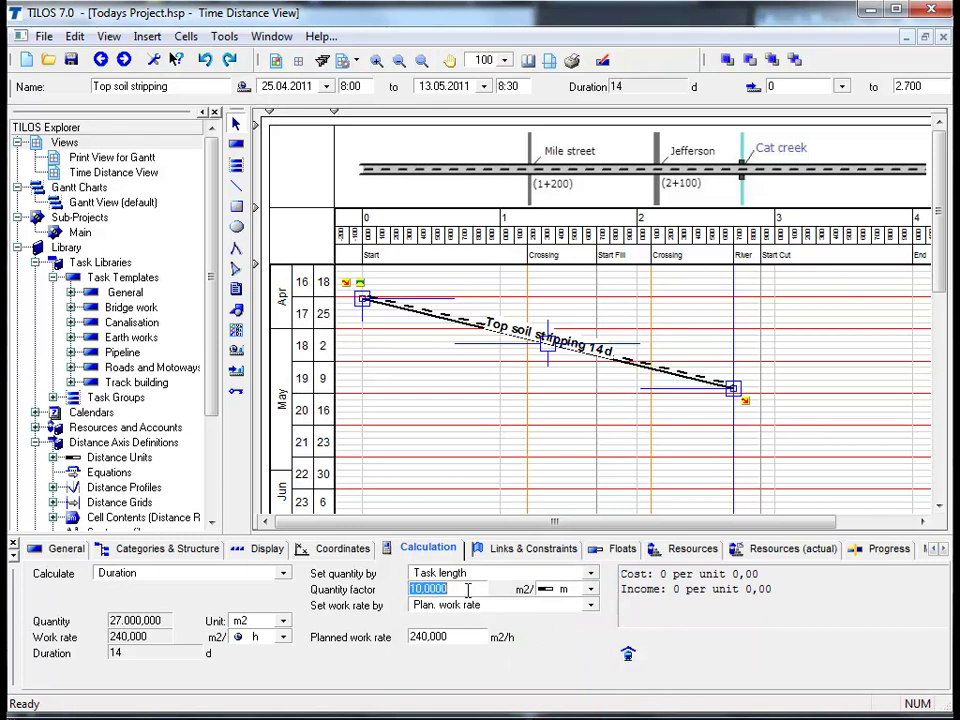
text(12)
key(Return)
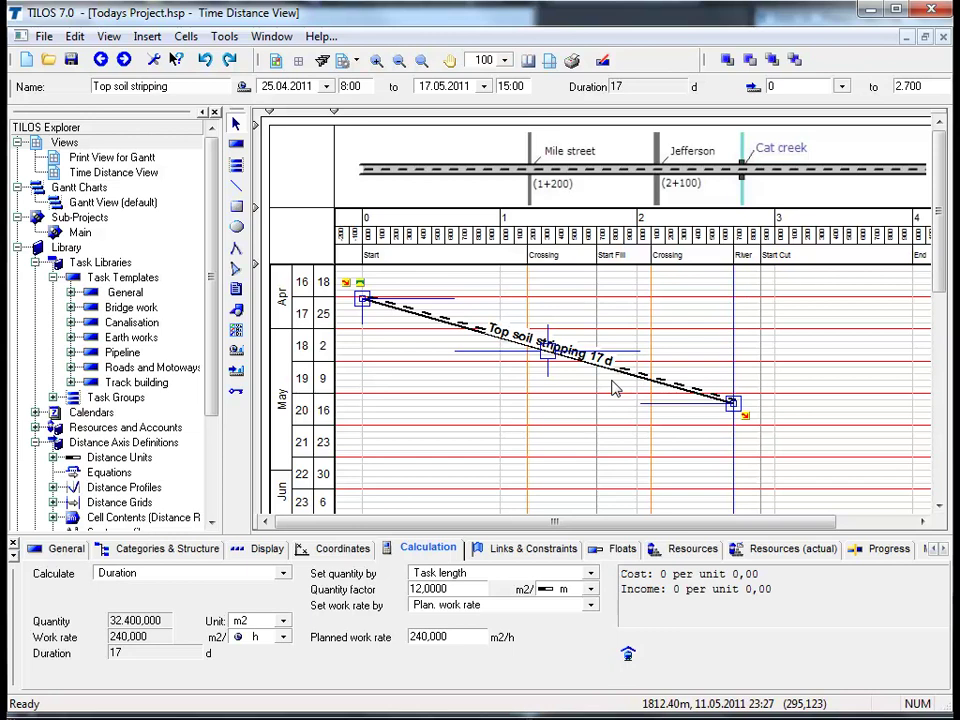
Try the crossing station at 1.200 as the task's start distance, and move the start back to 0.
click(487, 356)
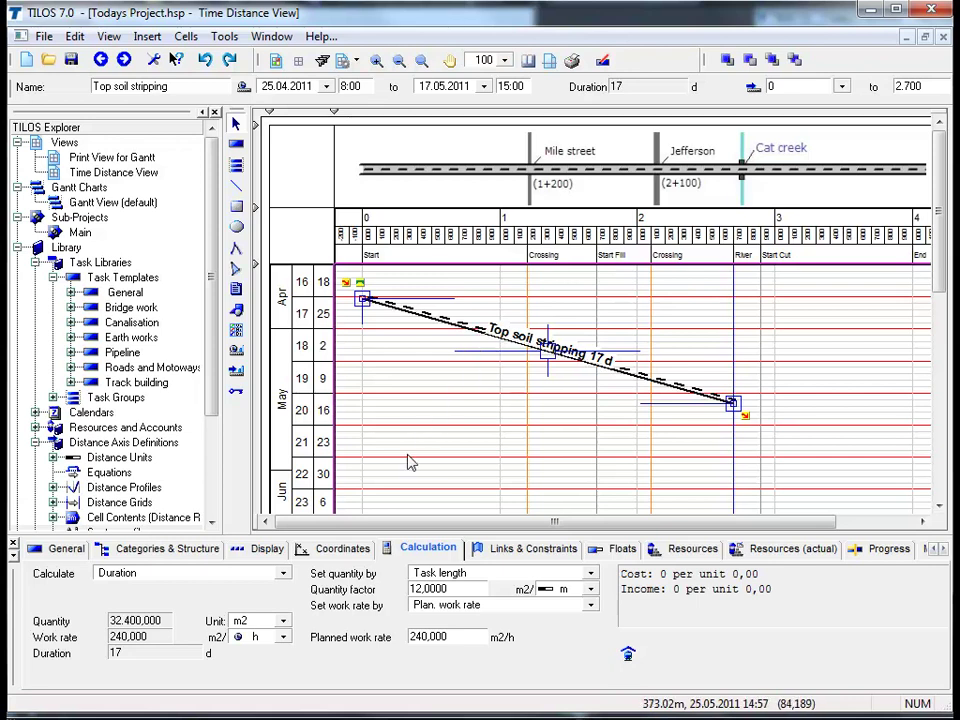
click(350, 560)
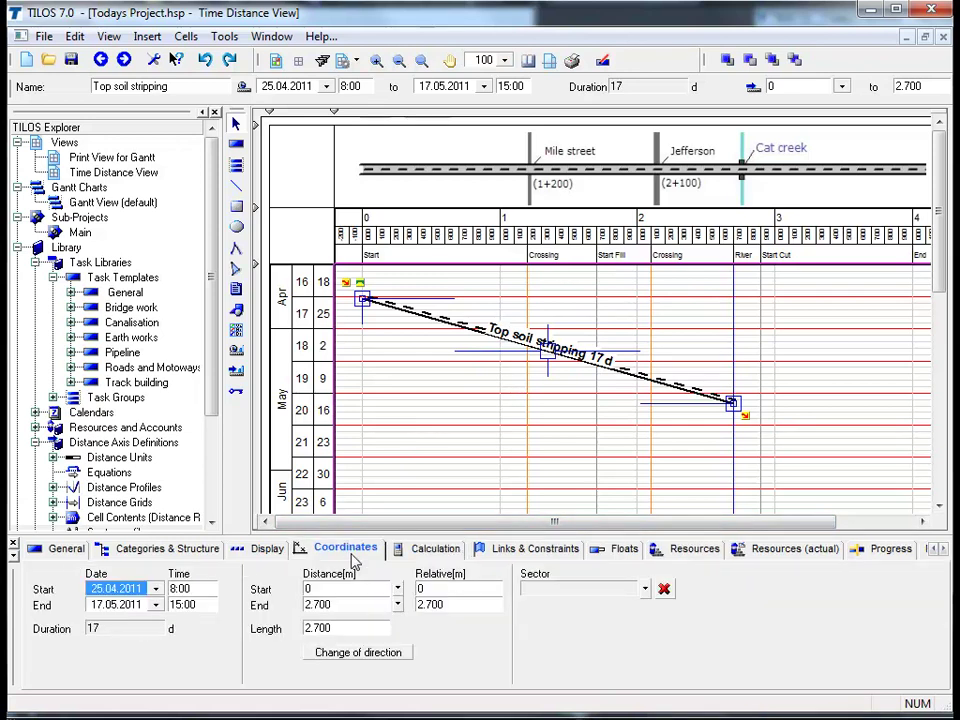
click(398, 590)
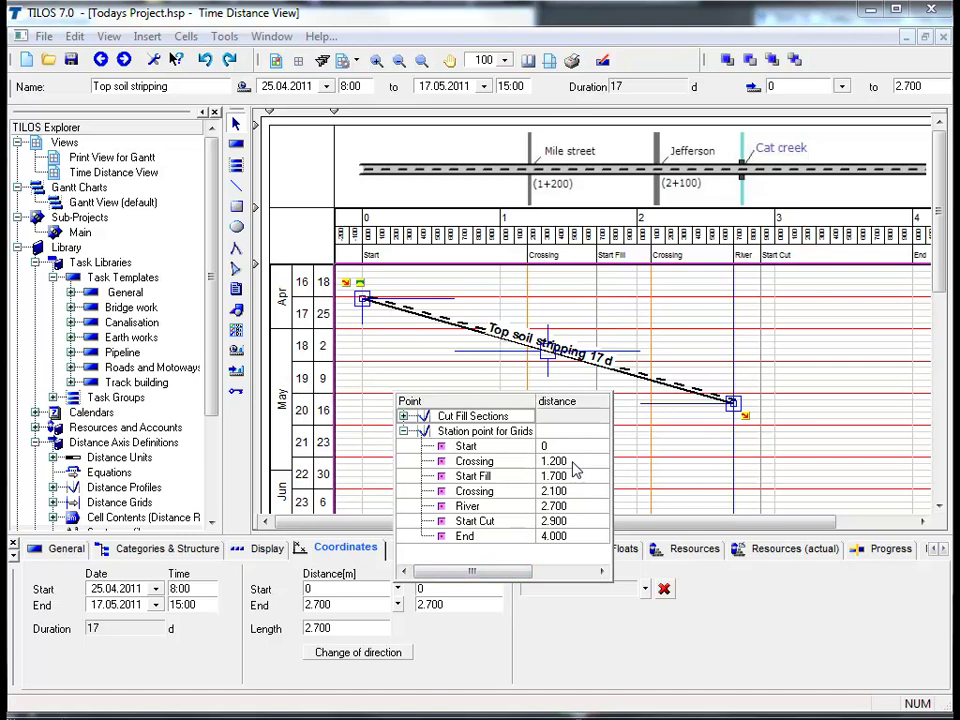
click(555, 461)
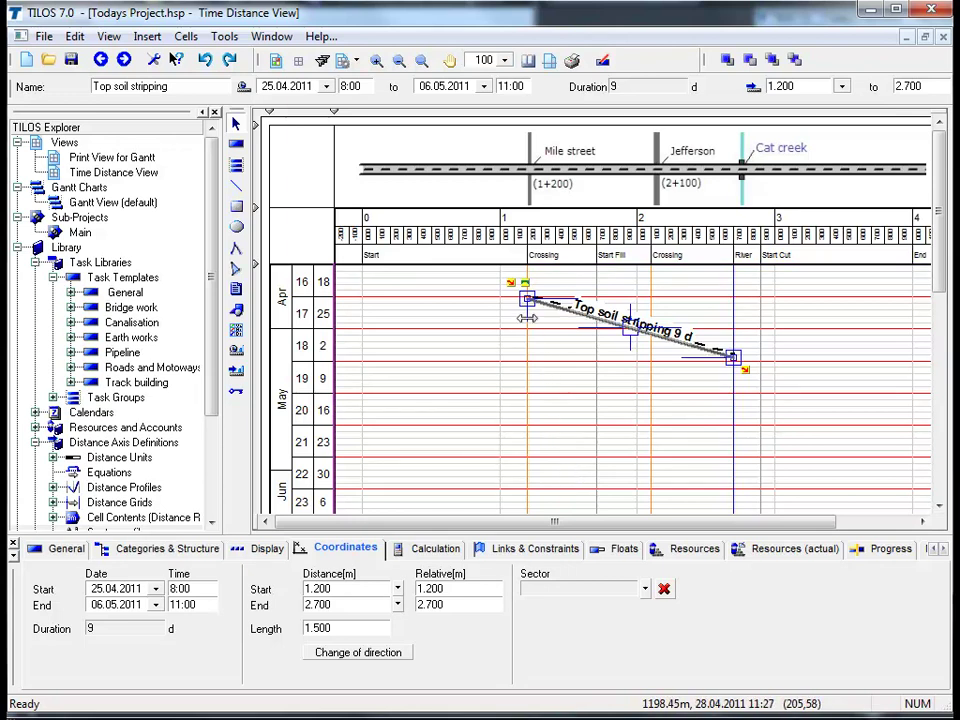
drag(520, 318, 366, 332)
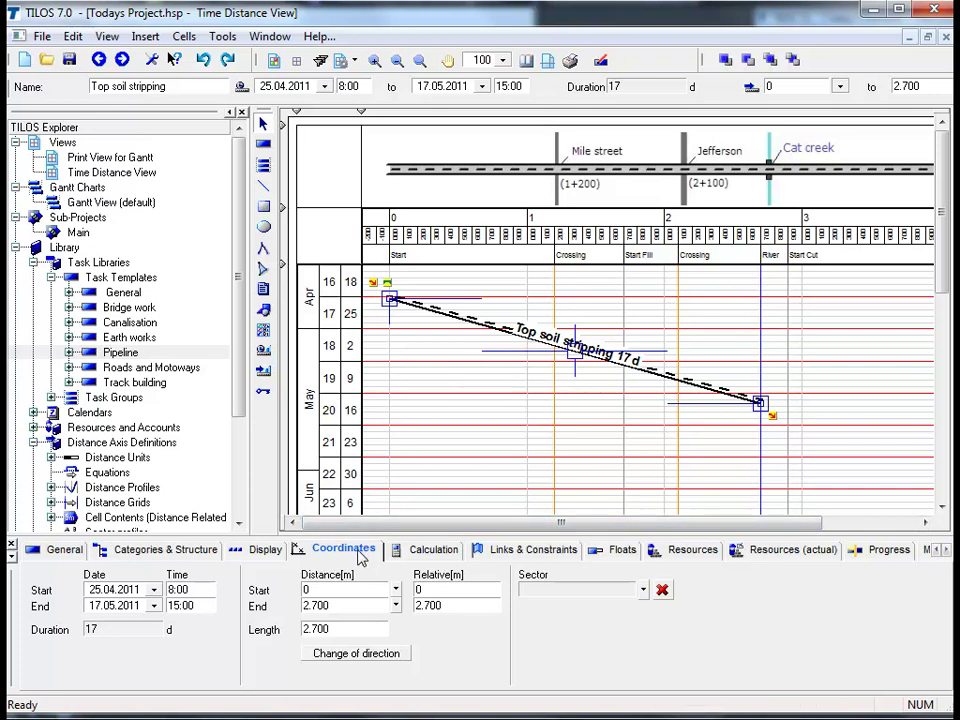
Reverse the task's direction and save it as a new template named Top soil stripping today under Earth works.
click(358, 655)
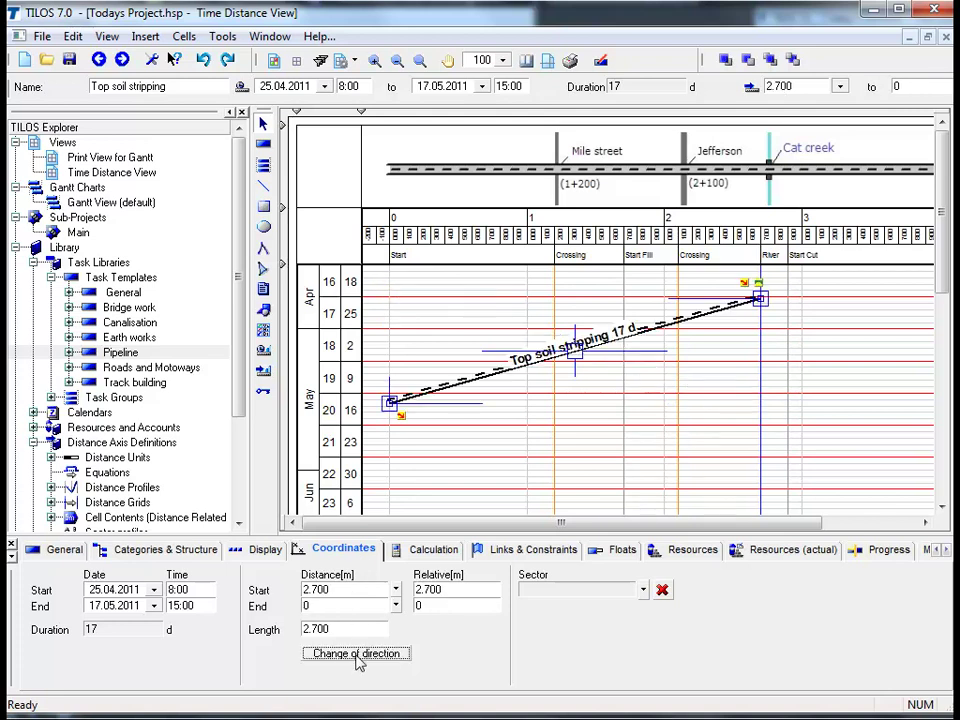
right_click(458, 383)
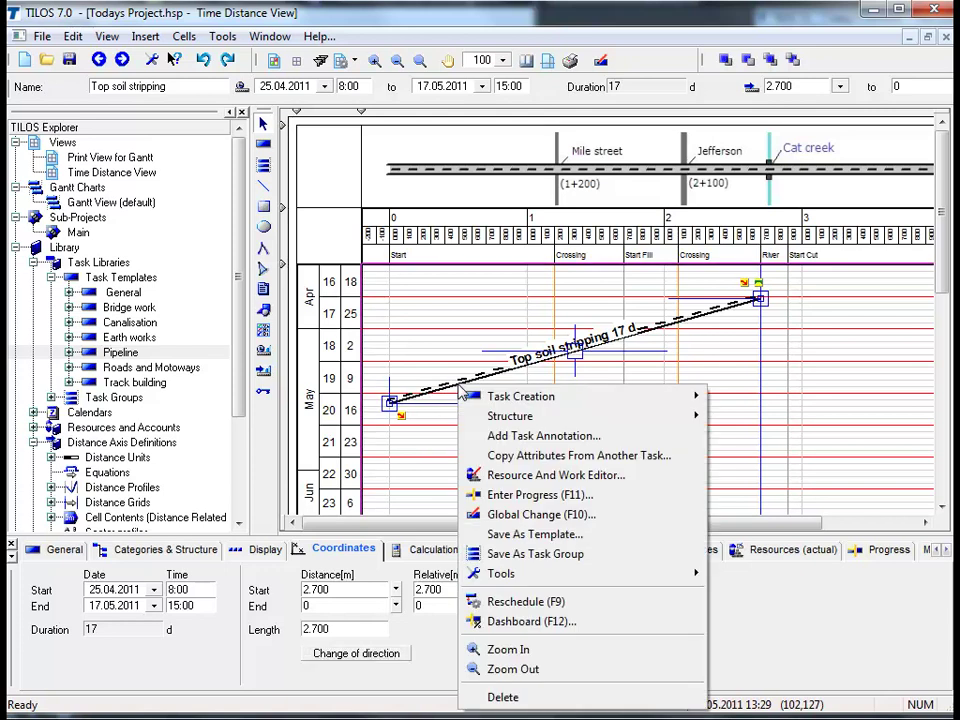
click(507, 539)
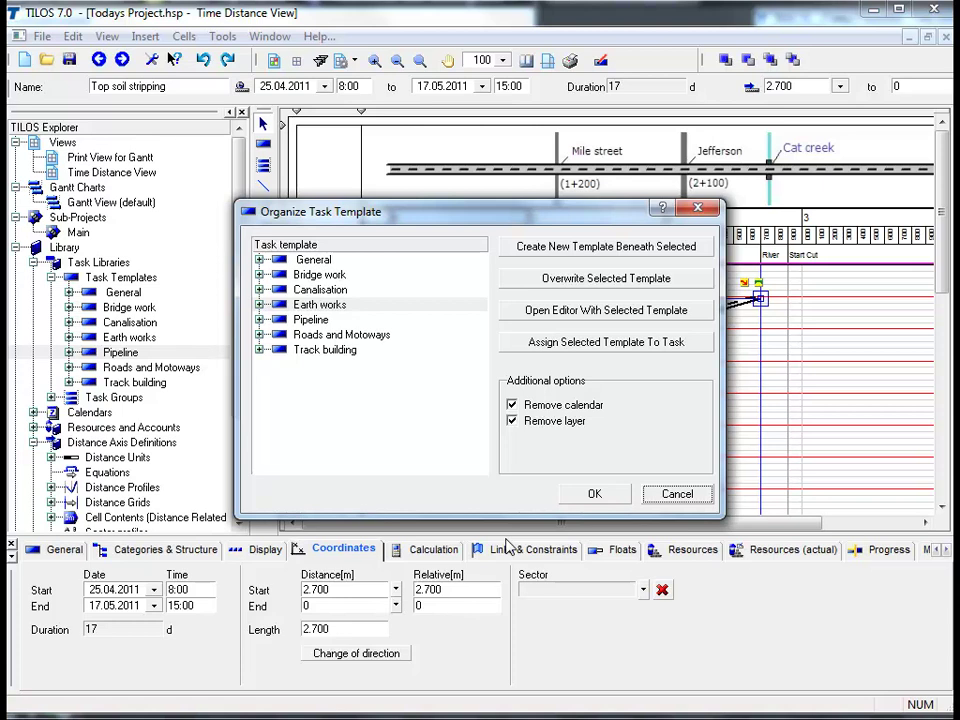
click(259, 305)
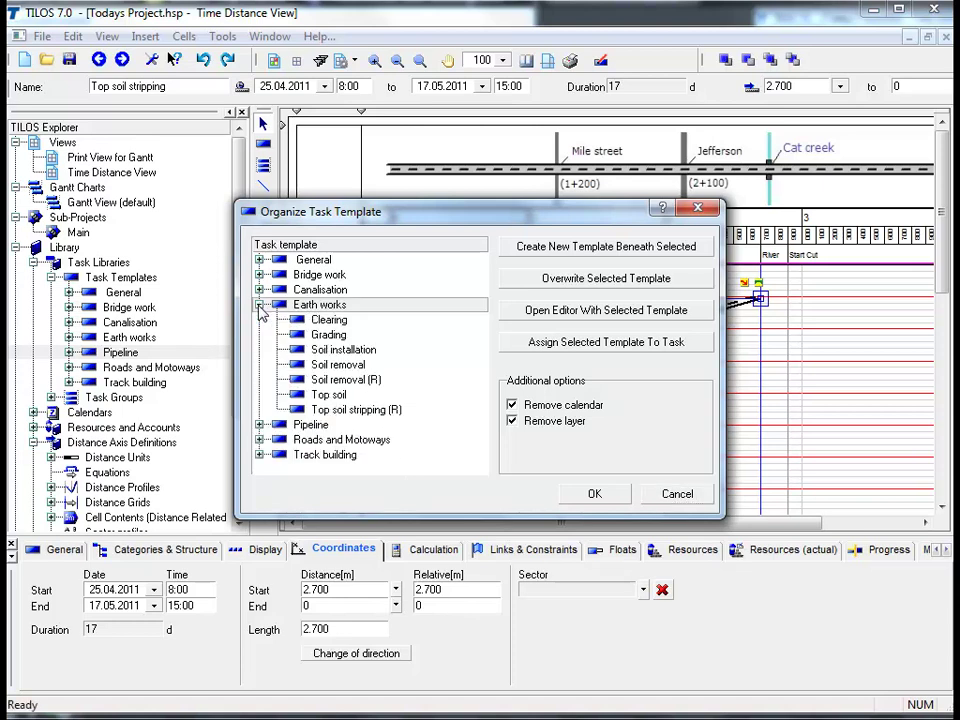
click(573, 254)
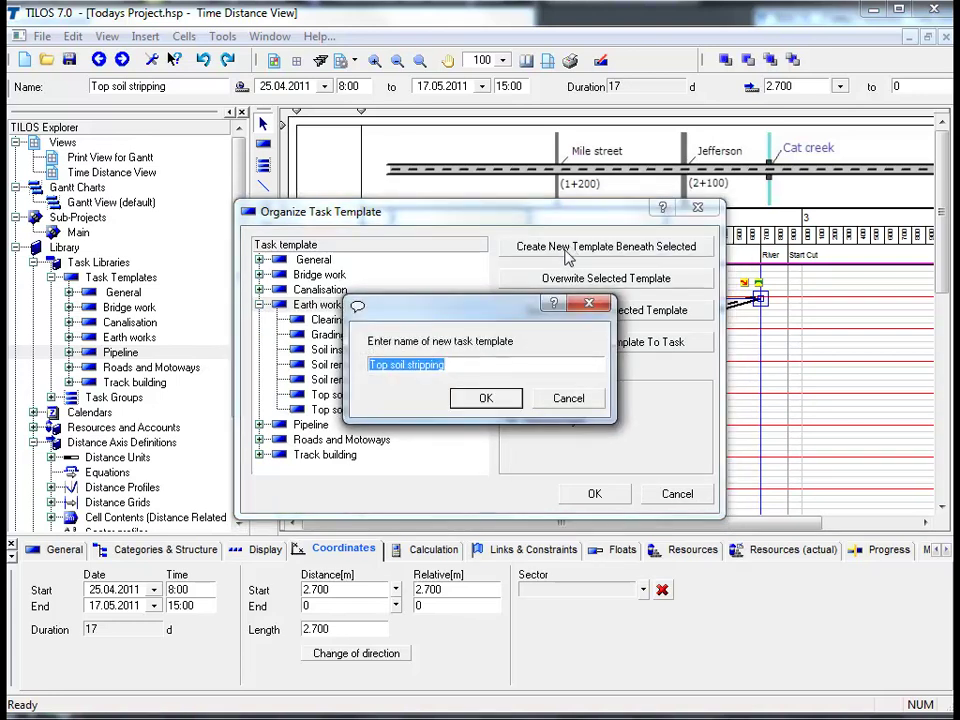
click(502, 362)
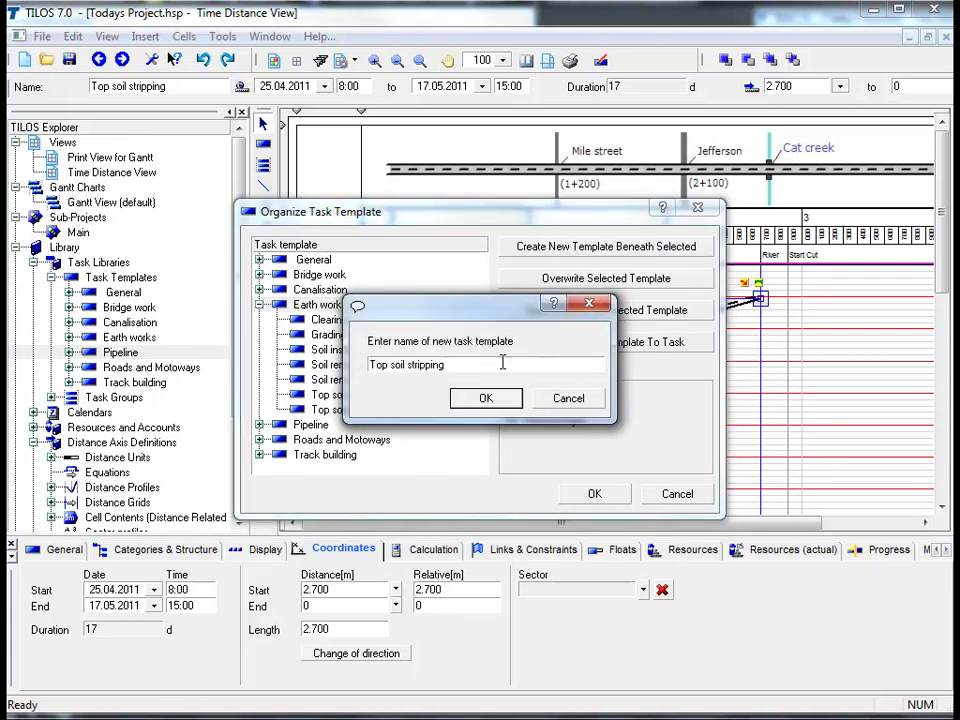
text(today)
click(464, 399)
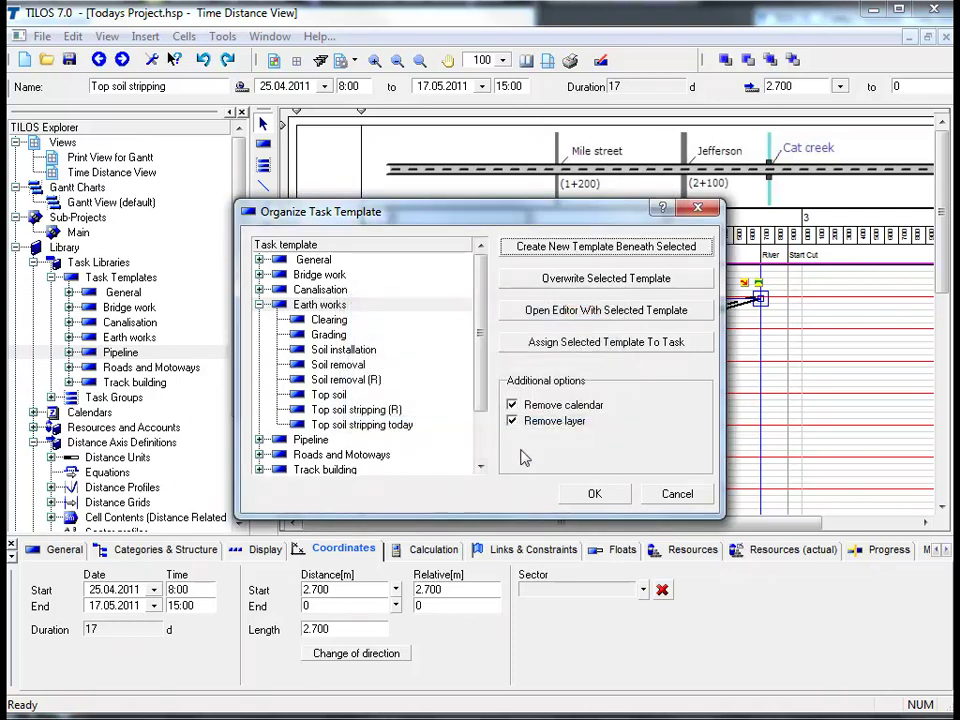
click(589, 495)
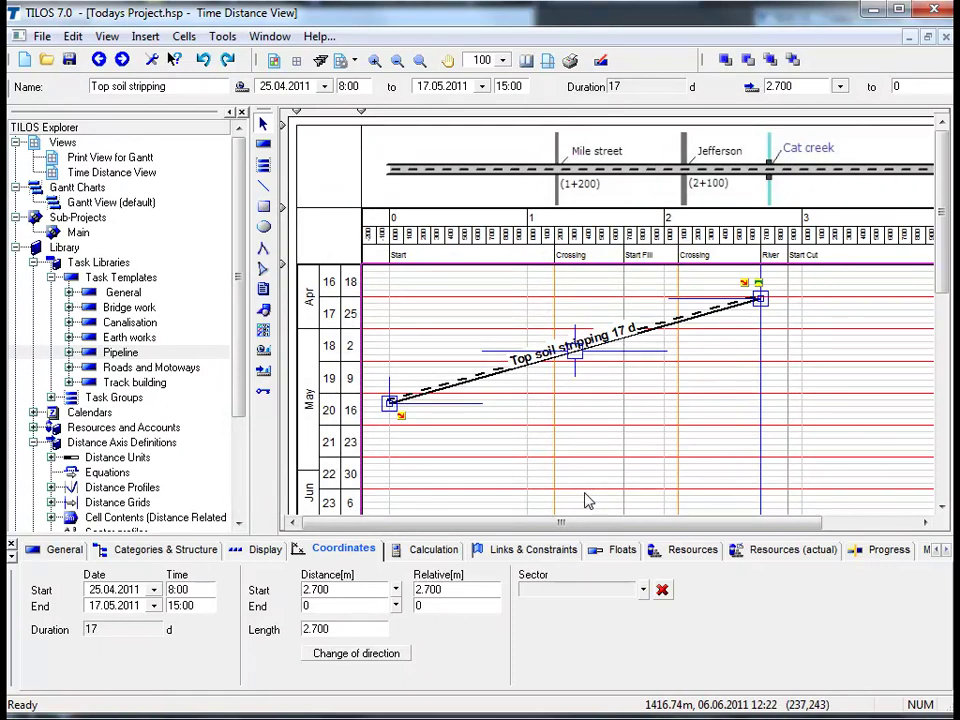
click(530, 462)
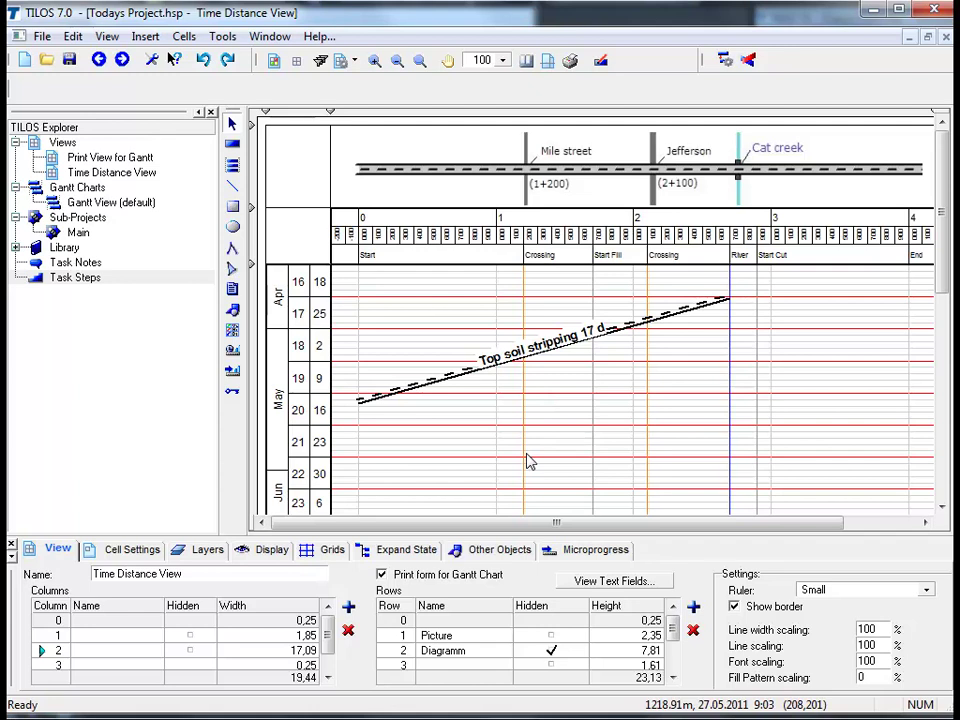
Draw a second task with the Top soil stripping today template from distance 2.700 to 4.000, starting on 17.05.2011.
click(233, 146)
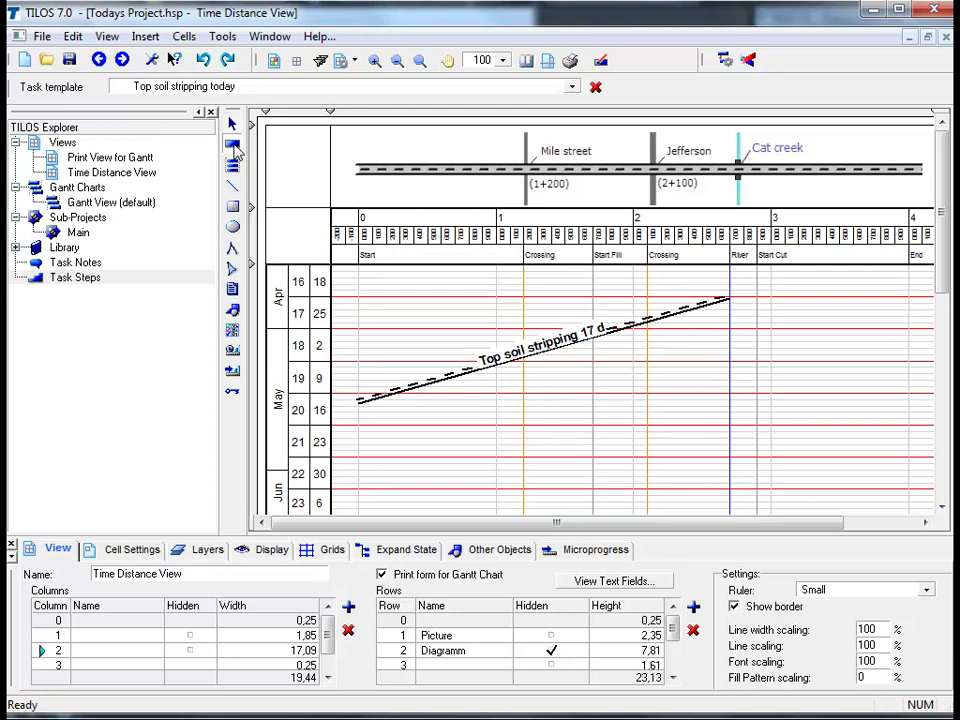
click(572, 92)
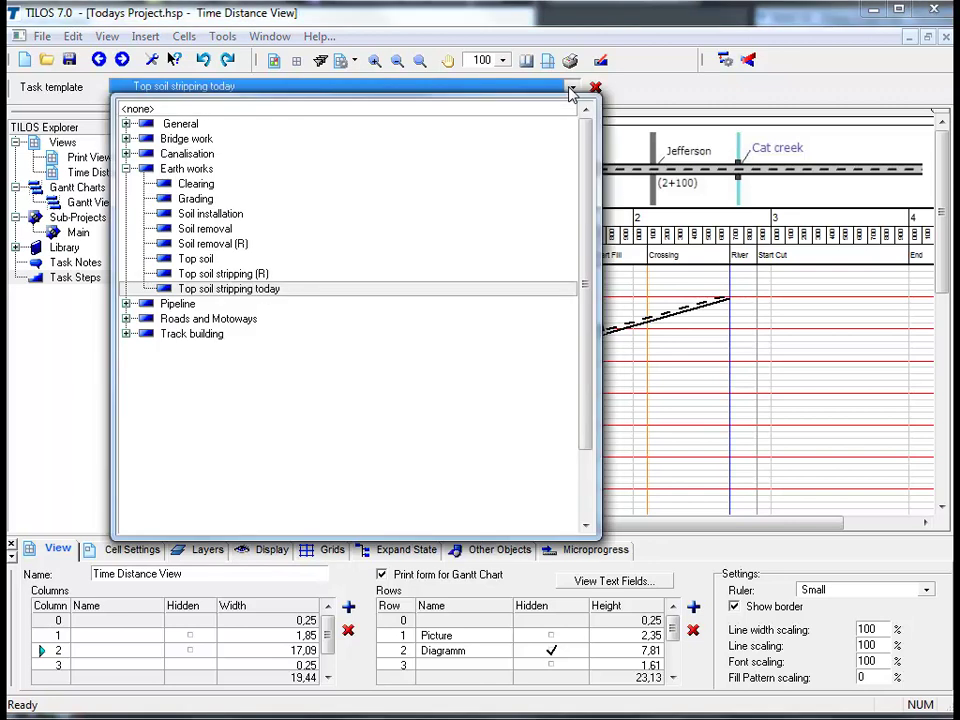
click(278, 292)
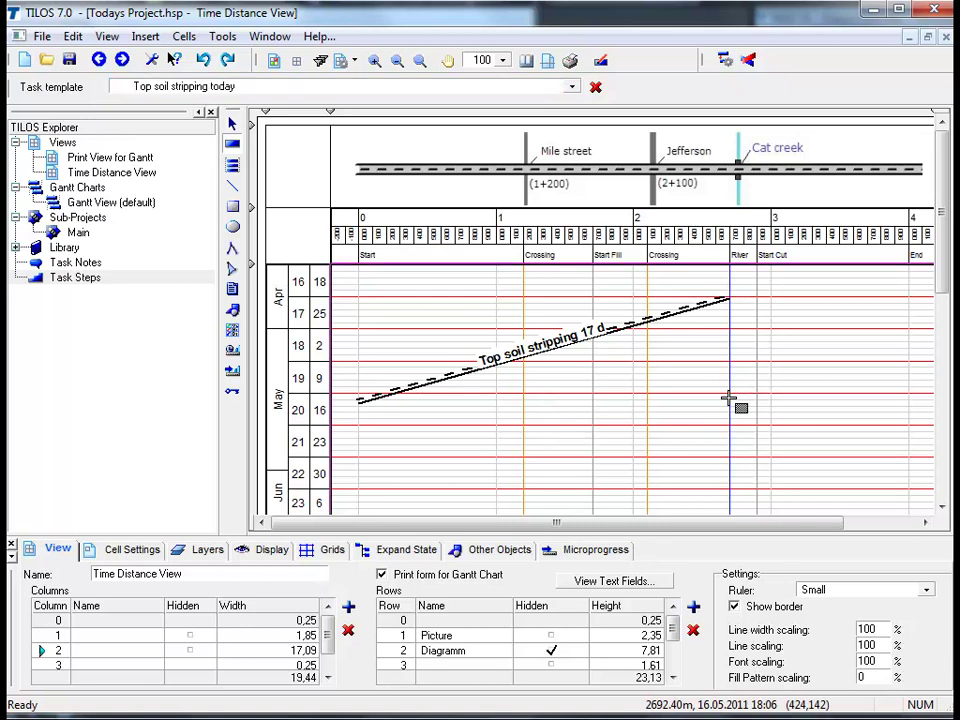
drag(729, 398, 907, 461)
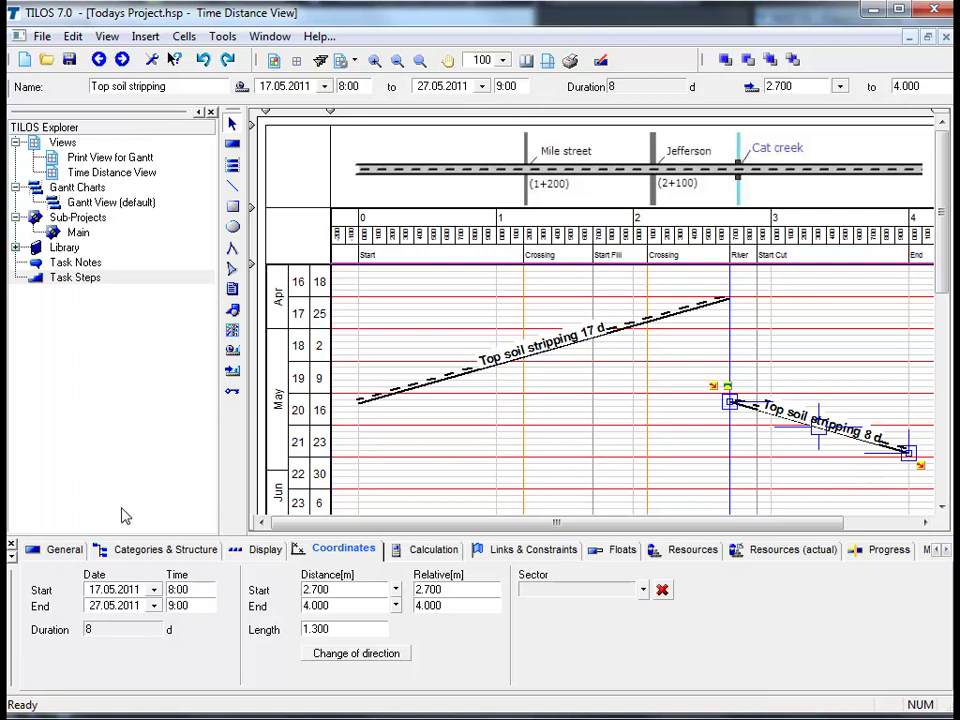
Review the new task's general, category, display, coordinate and calculation settings, and deselect it.
click(64, 550)
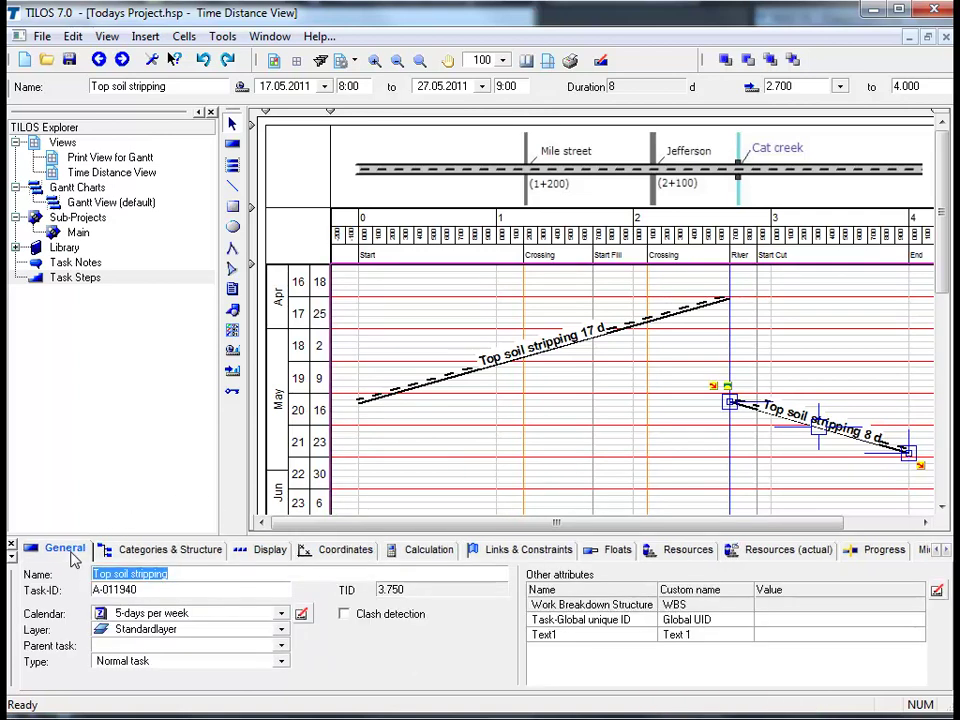
click(218, 552)
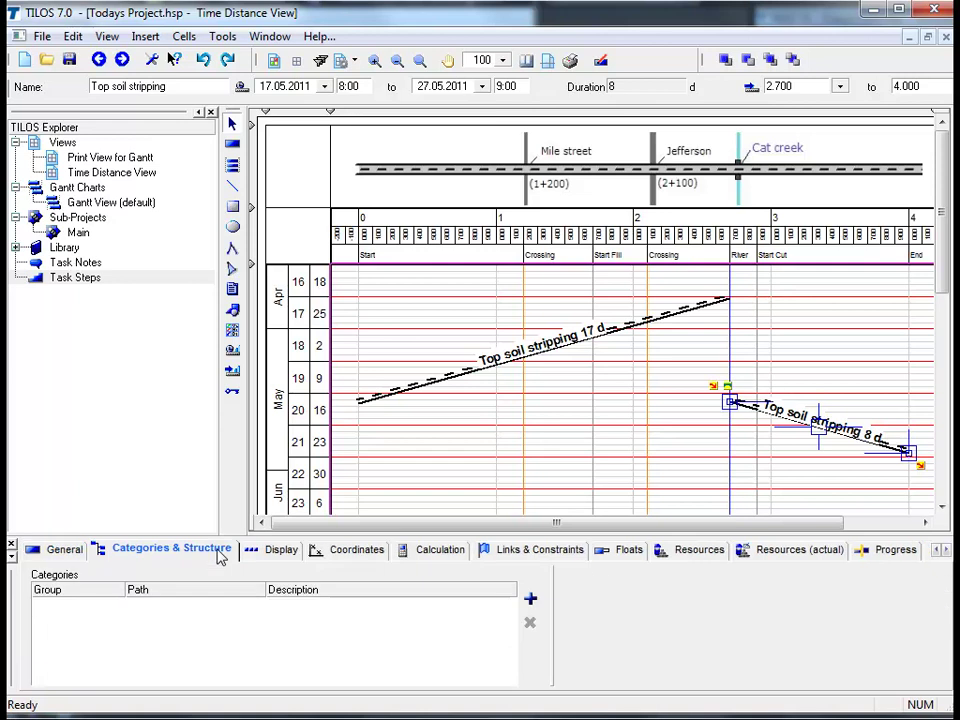
click(269, 556)
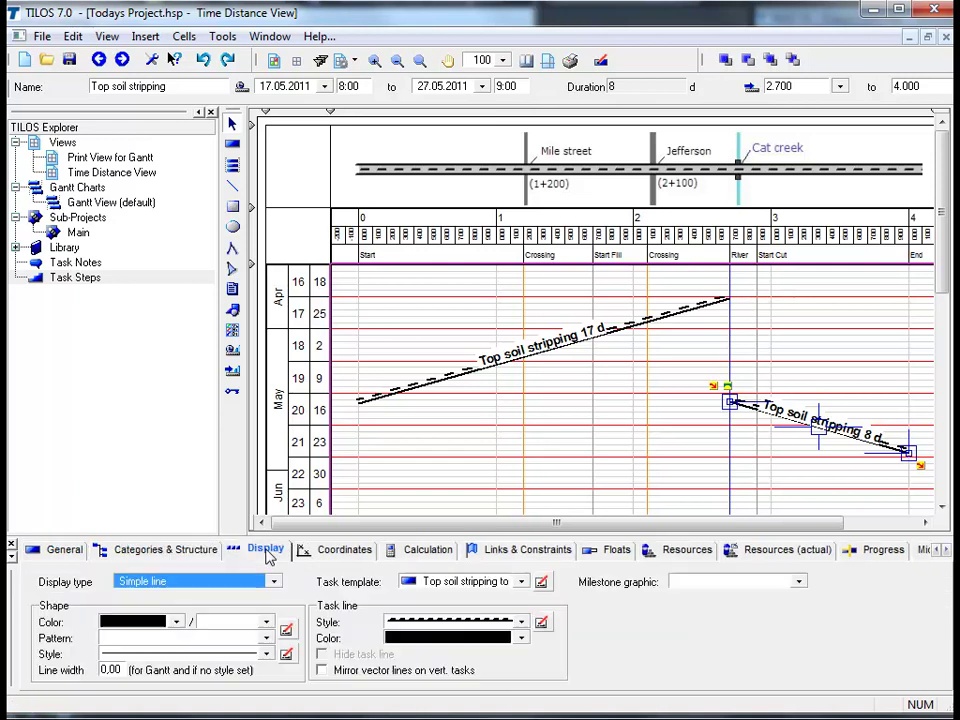
click(327, 558)
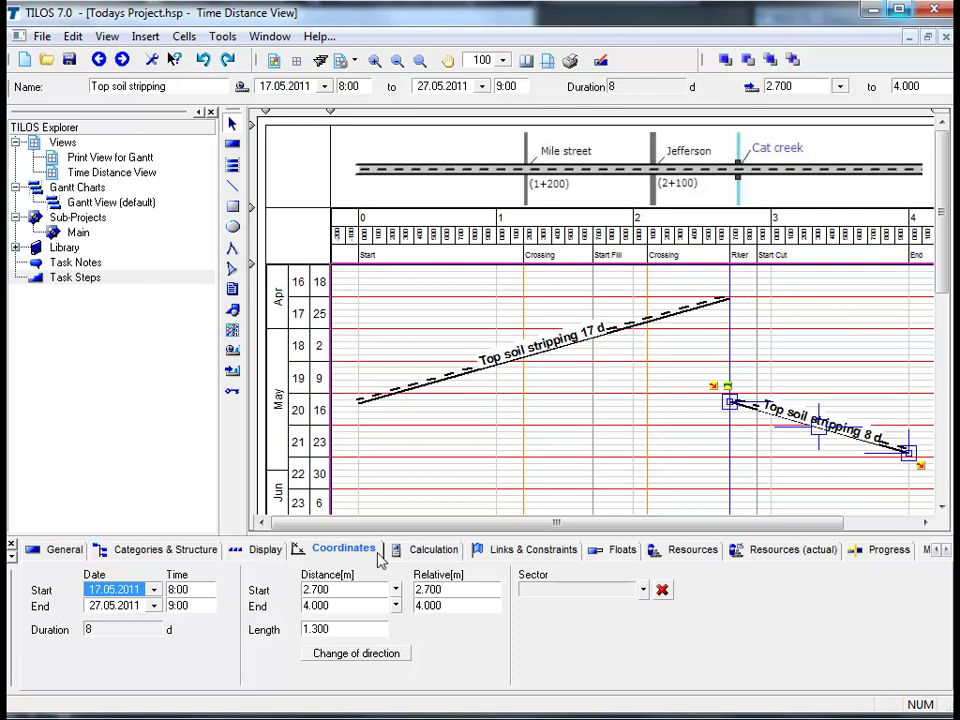
click(419, 560)
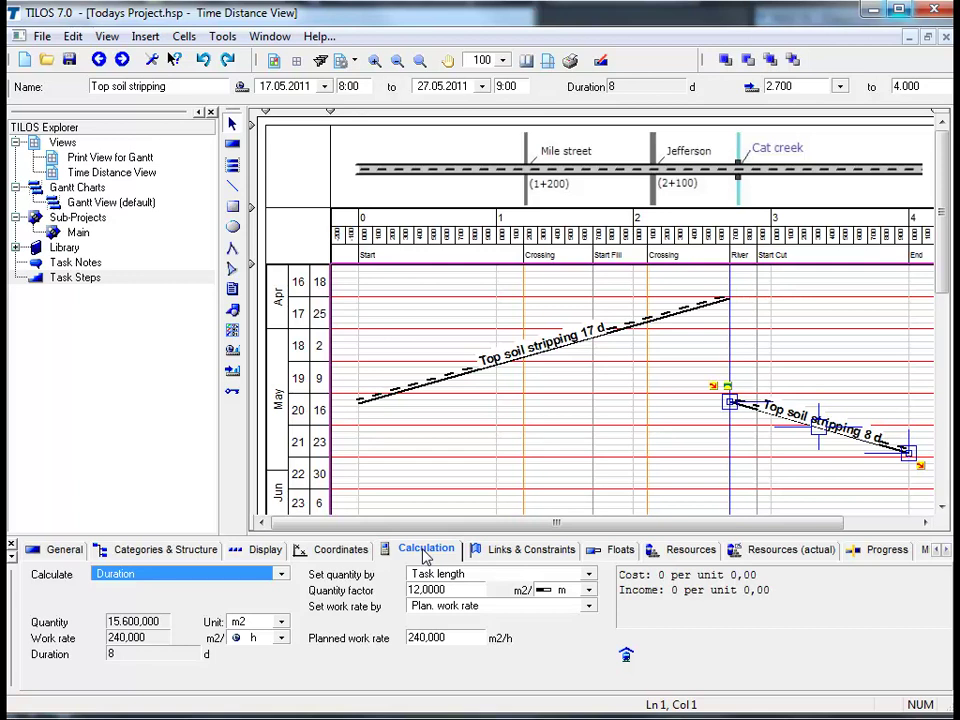
click(570, 497)
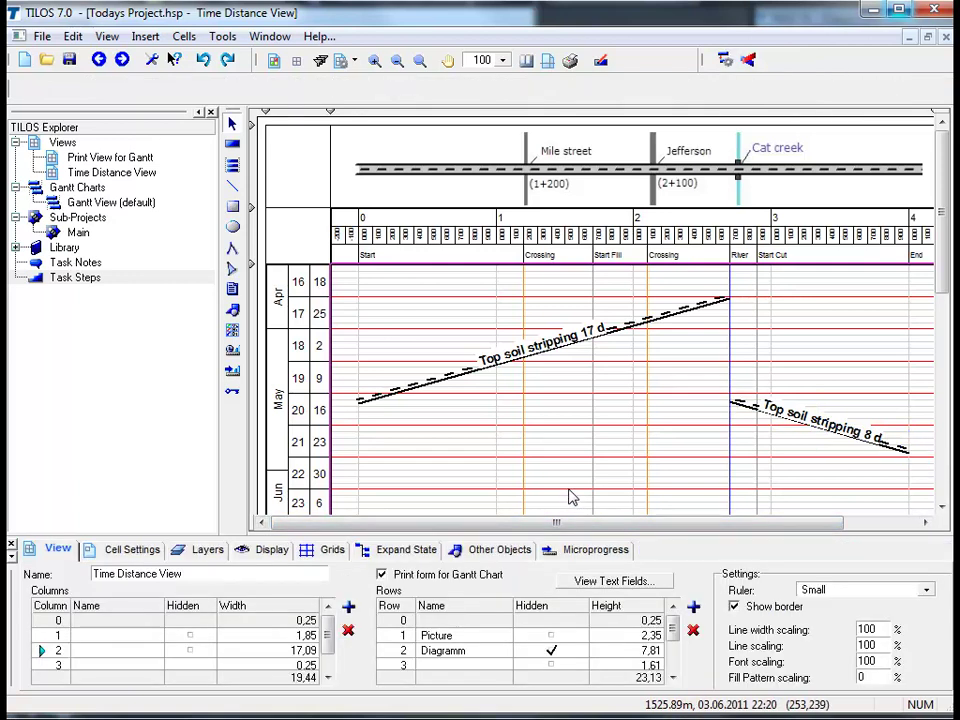
Start a new task and expand the library's task templates to show the Earth works group.
scroll(570, 497, down, 2)
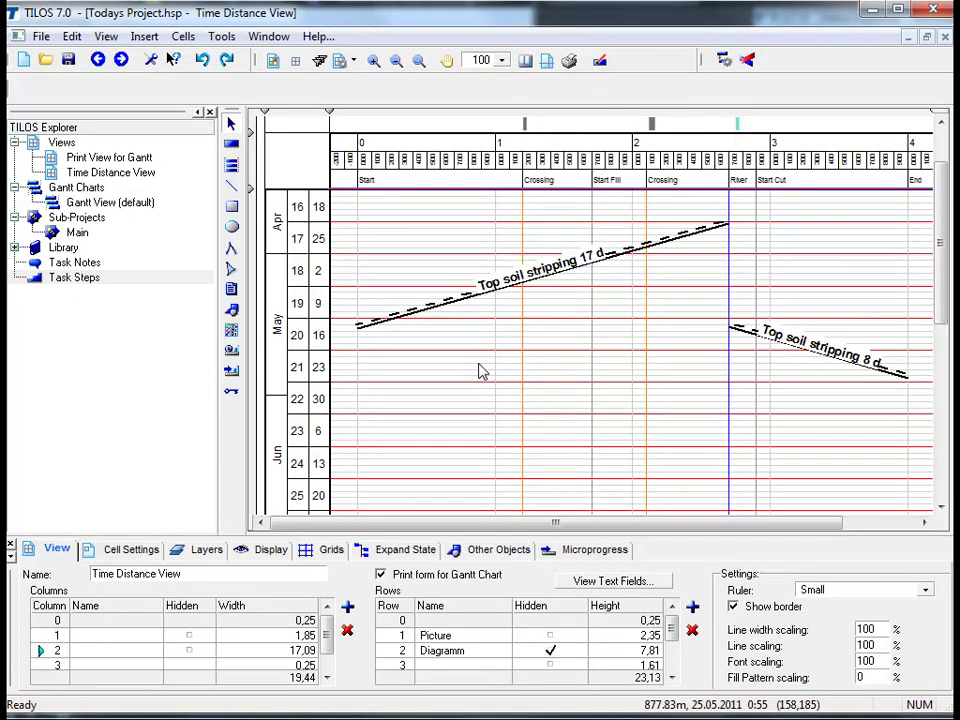
click(236, 150)
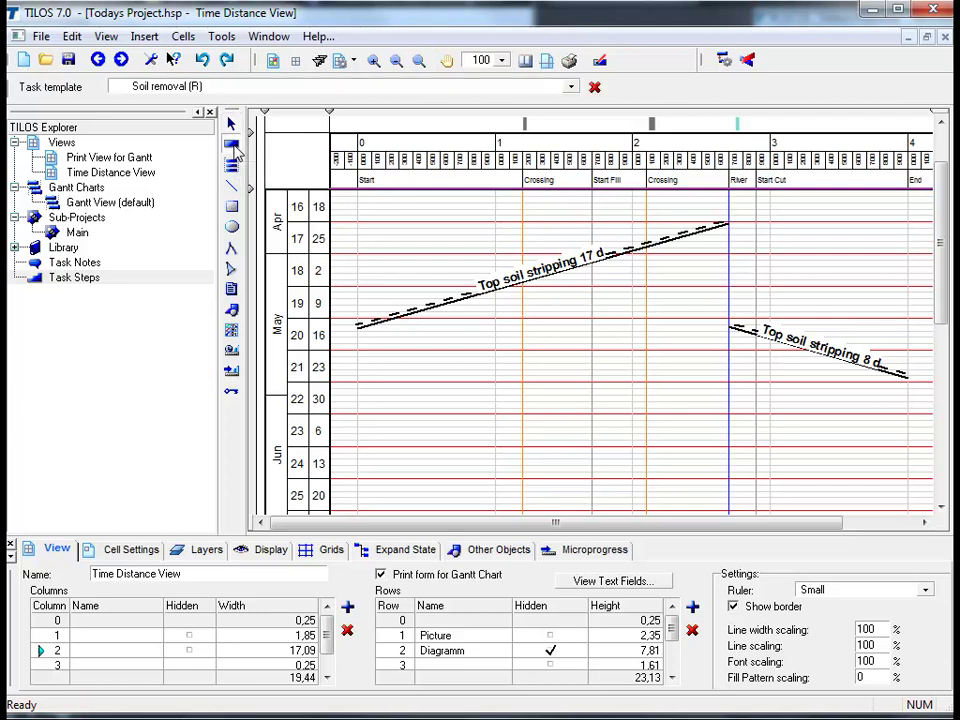
click(15, 248)
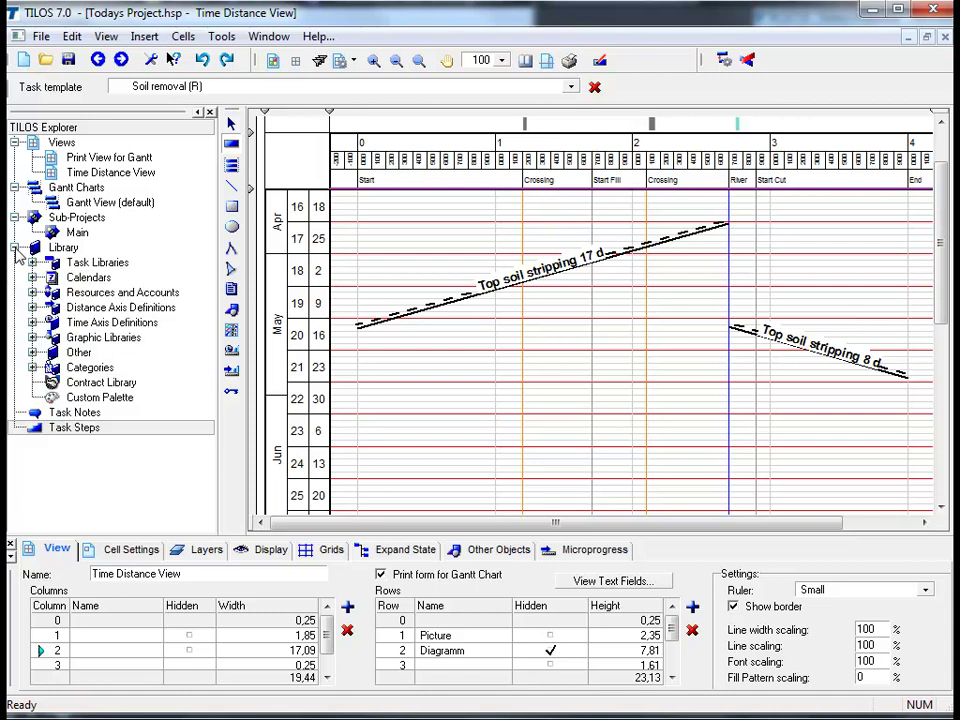
click(32, 262)
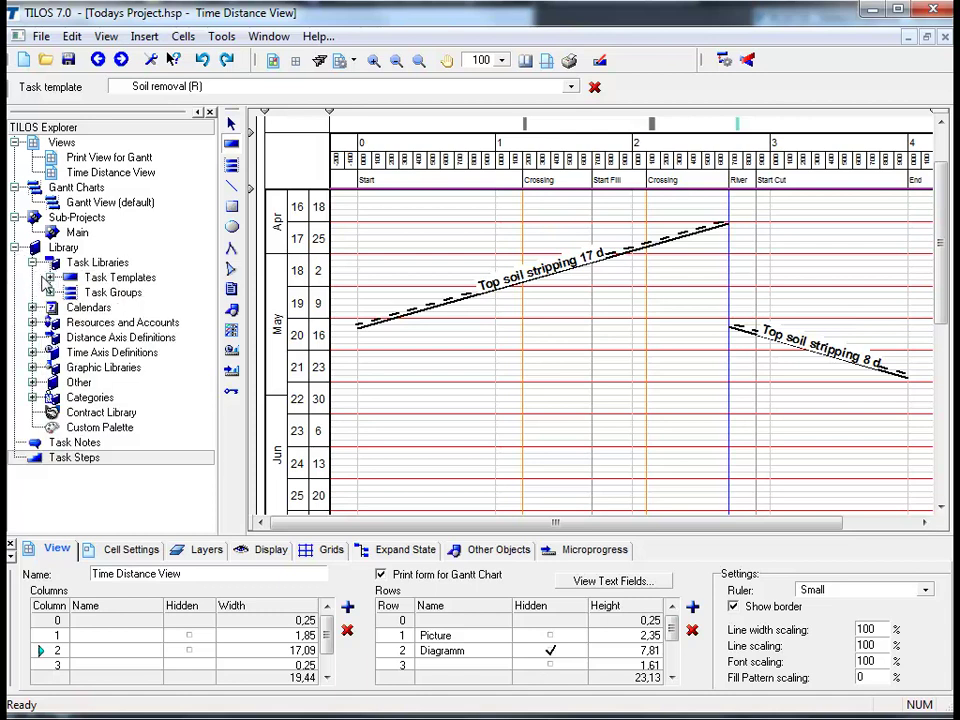
click(48, 277)
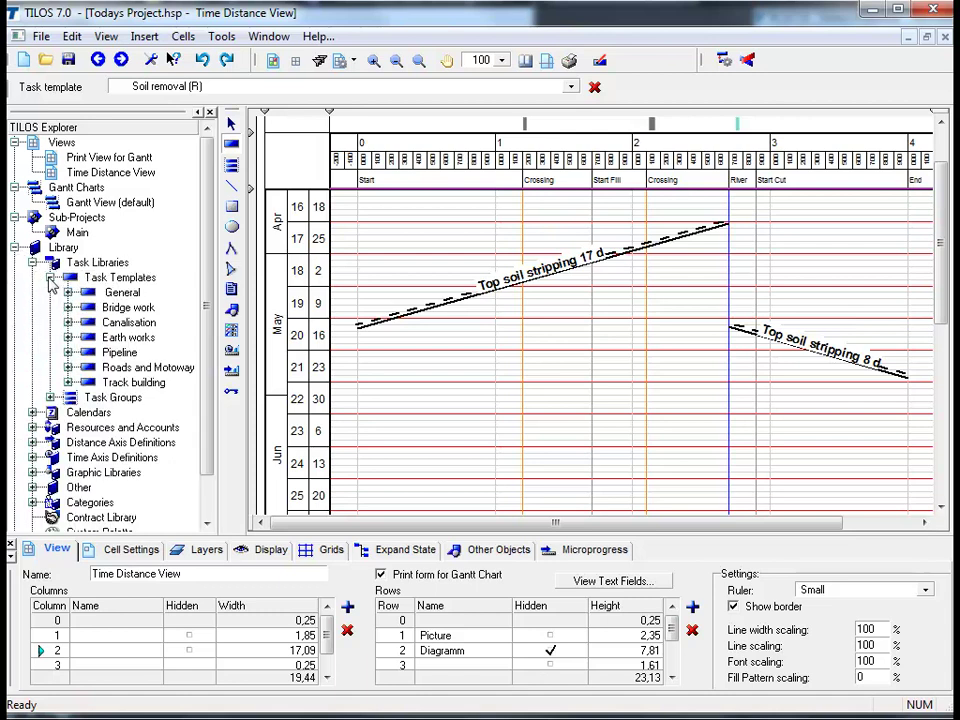
click(68, 338)
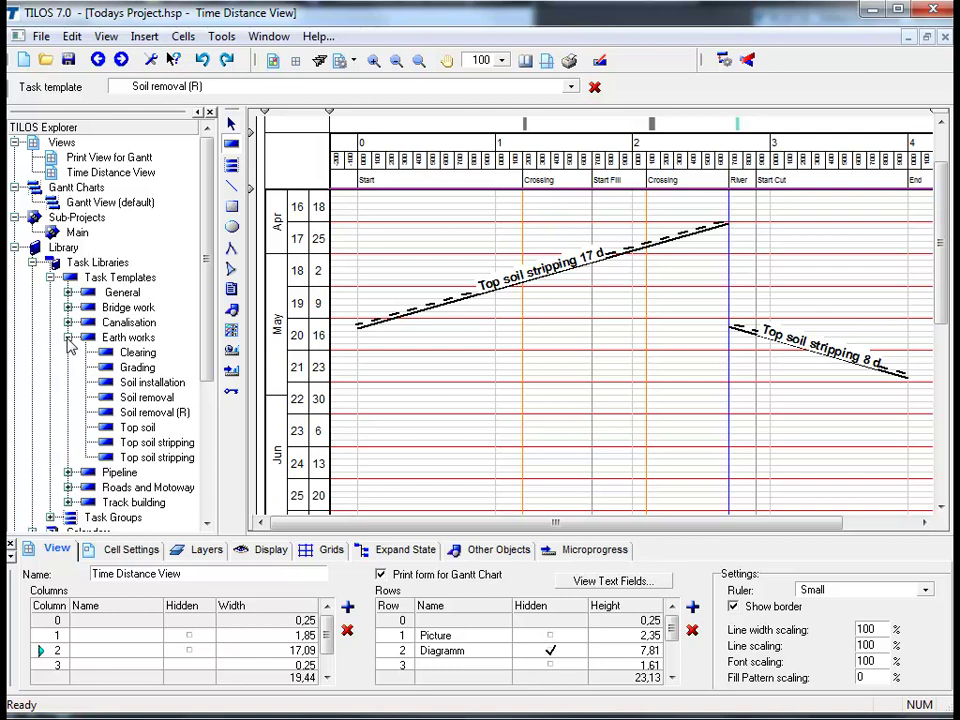
Draw a task with the Soil removal (R) template from distance 1.700 to 0, running from 10.05.2011 to 21.06.2011.
click(144, 414)
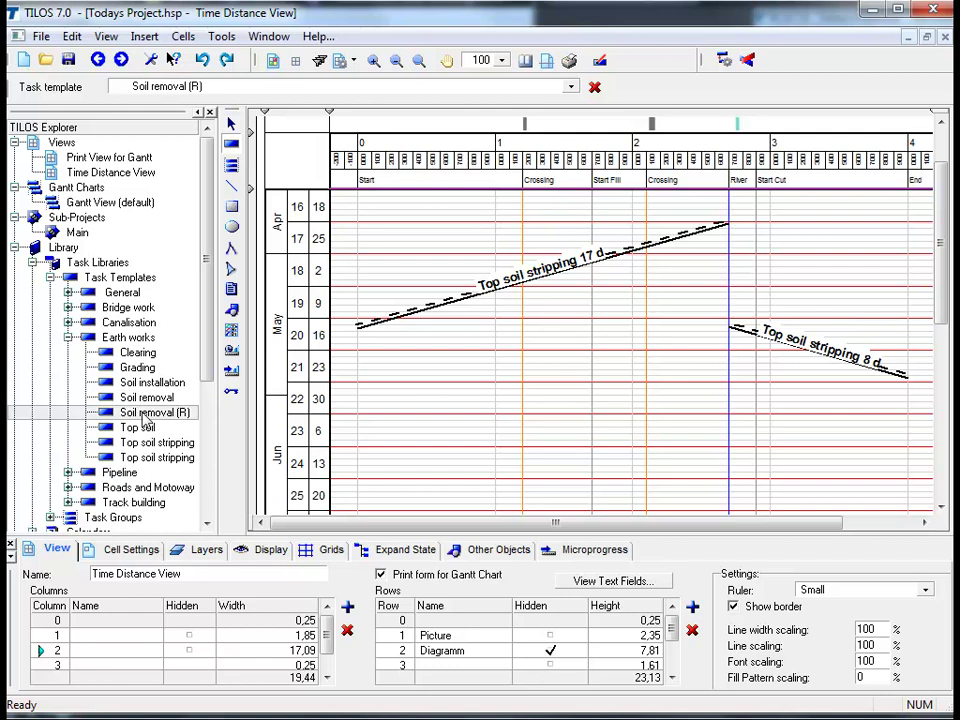
drag(144, 420, 591, 295)
drag(478, 406, 370, 503)
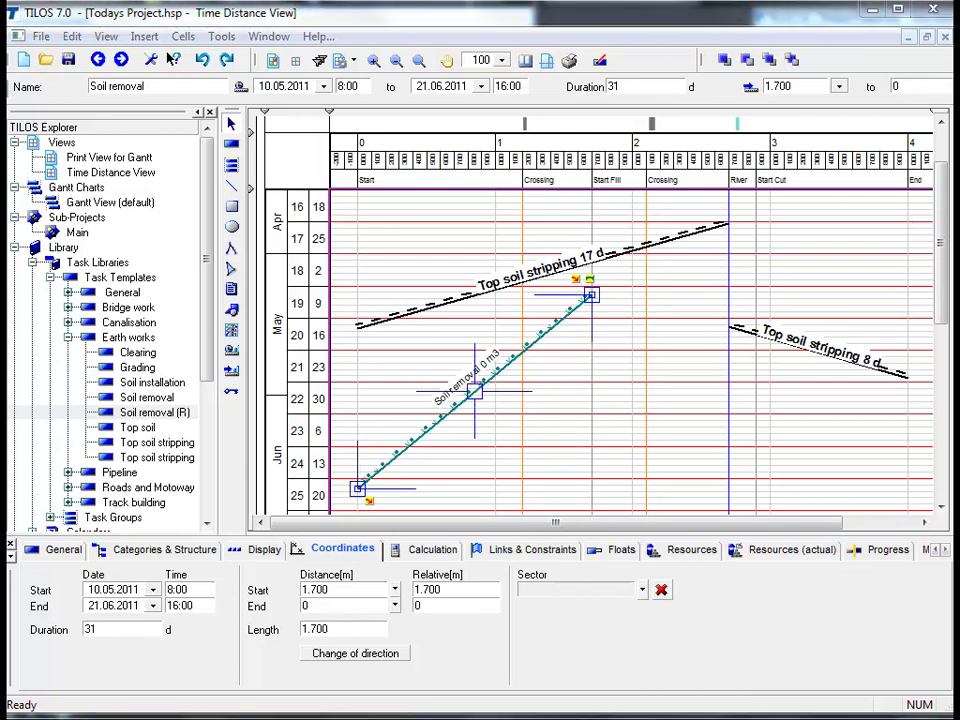
Set the Soil removal task's calculation quantity to 45400 m3 and deselect the task.
click(434, 552)
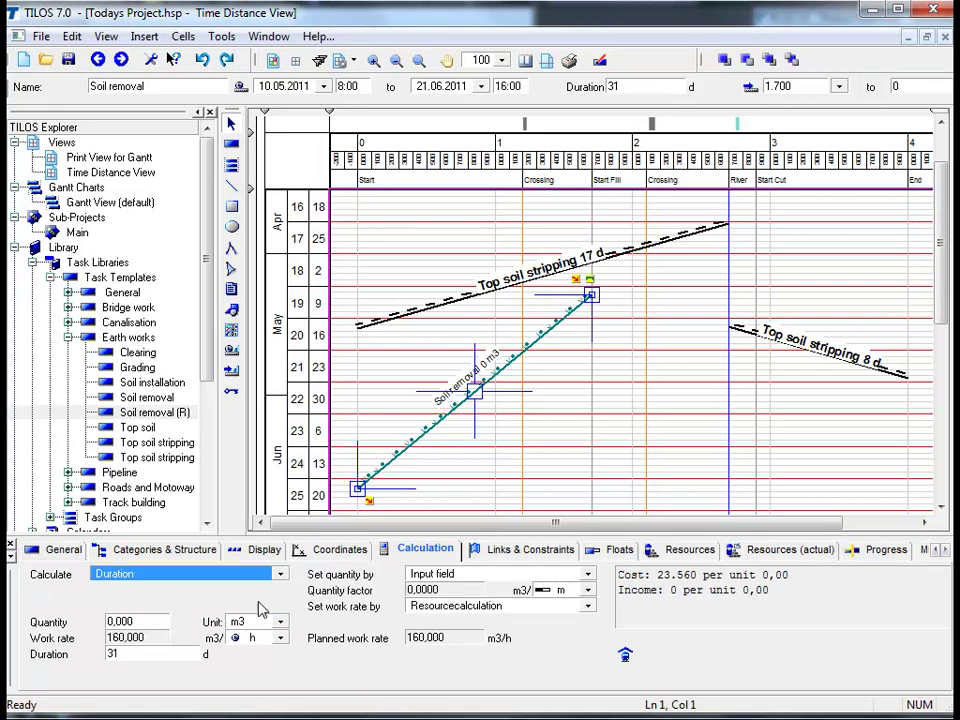
click(150, 621)
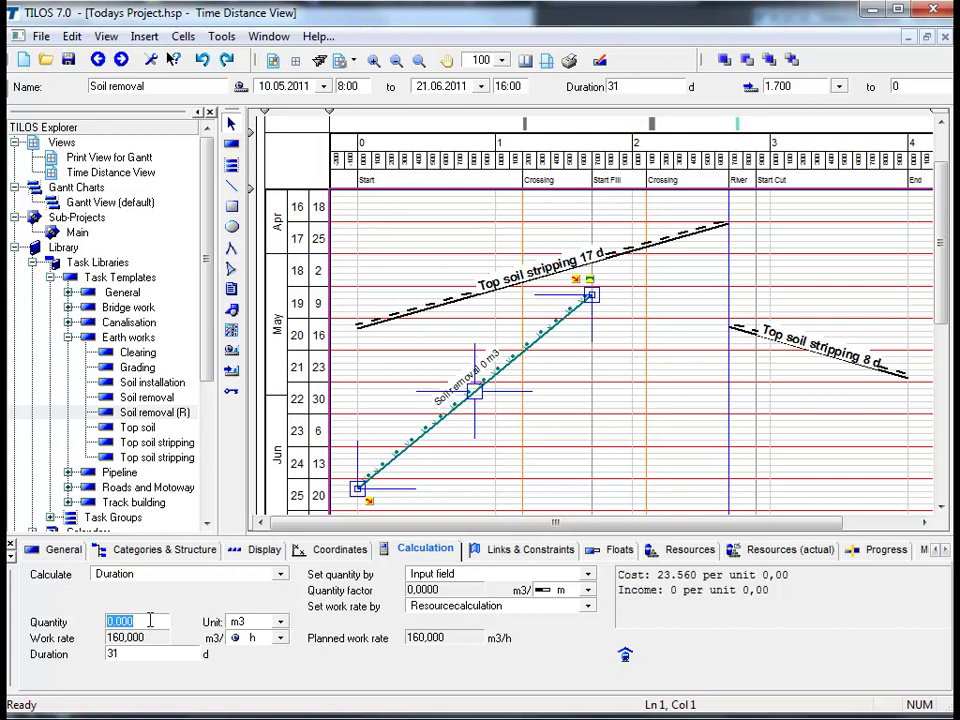
text(45400)
key(Return)
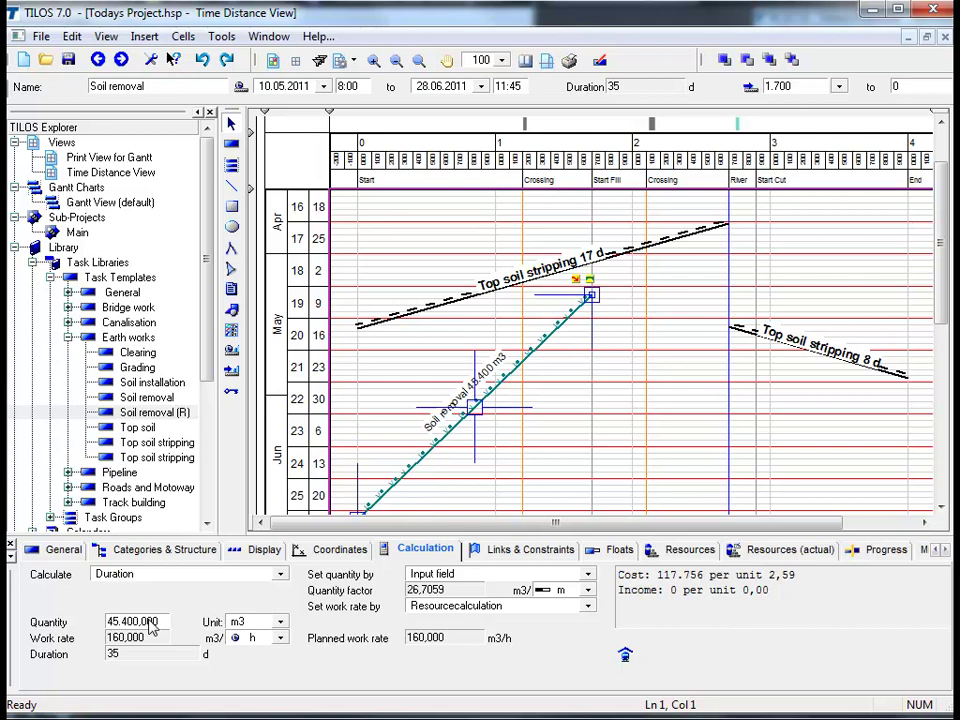
click(515, 481)
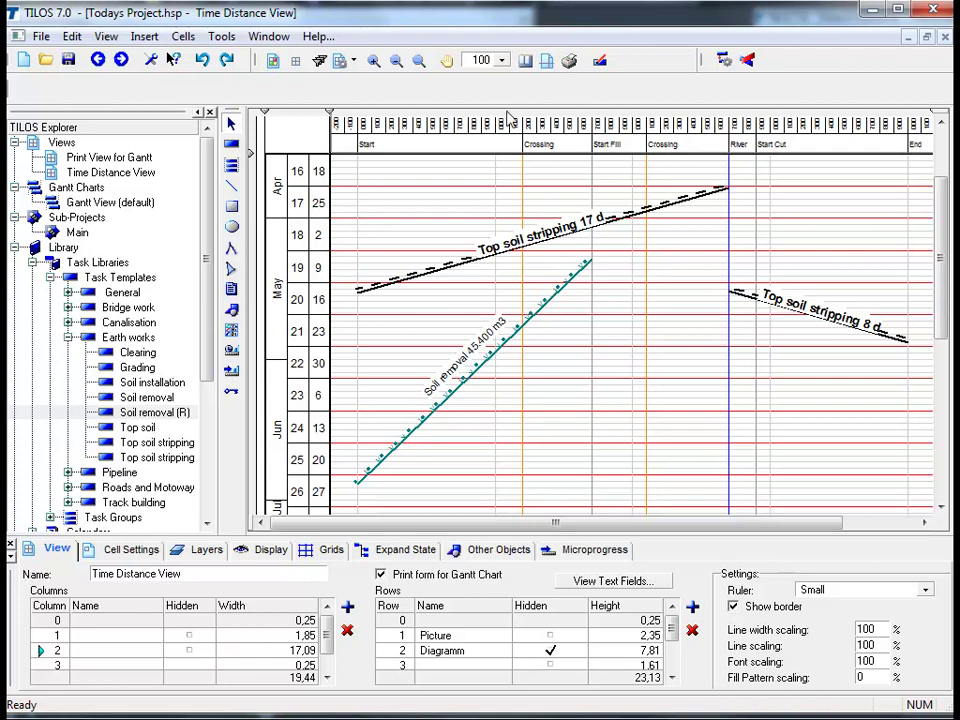
Set the view zoom to 80 and widen the diagram column to about 21,70.
click(487, 63)
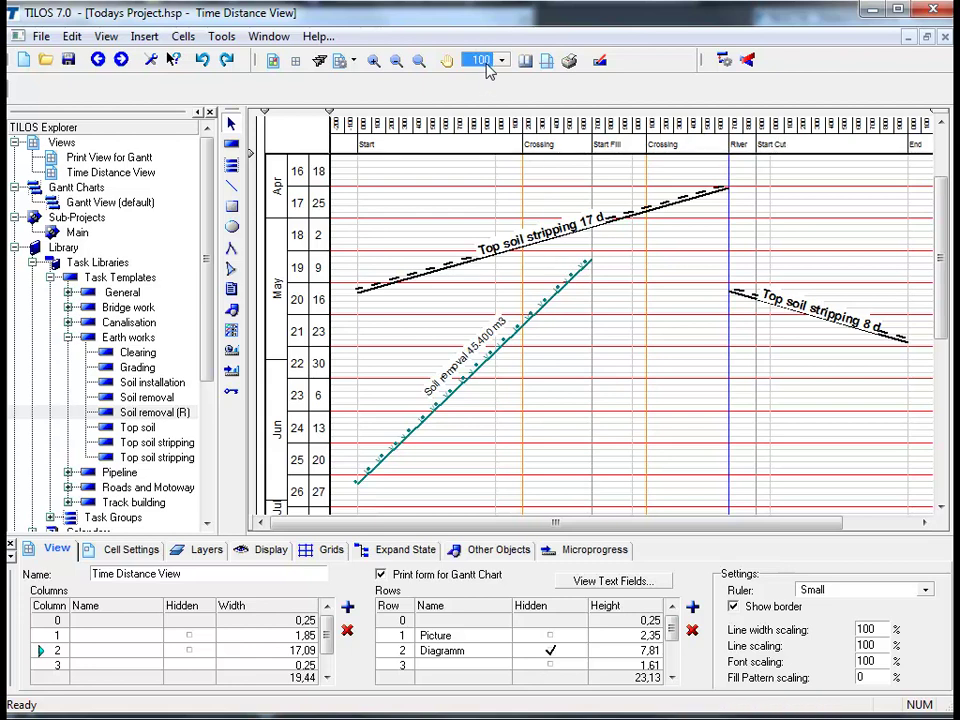
text(80)
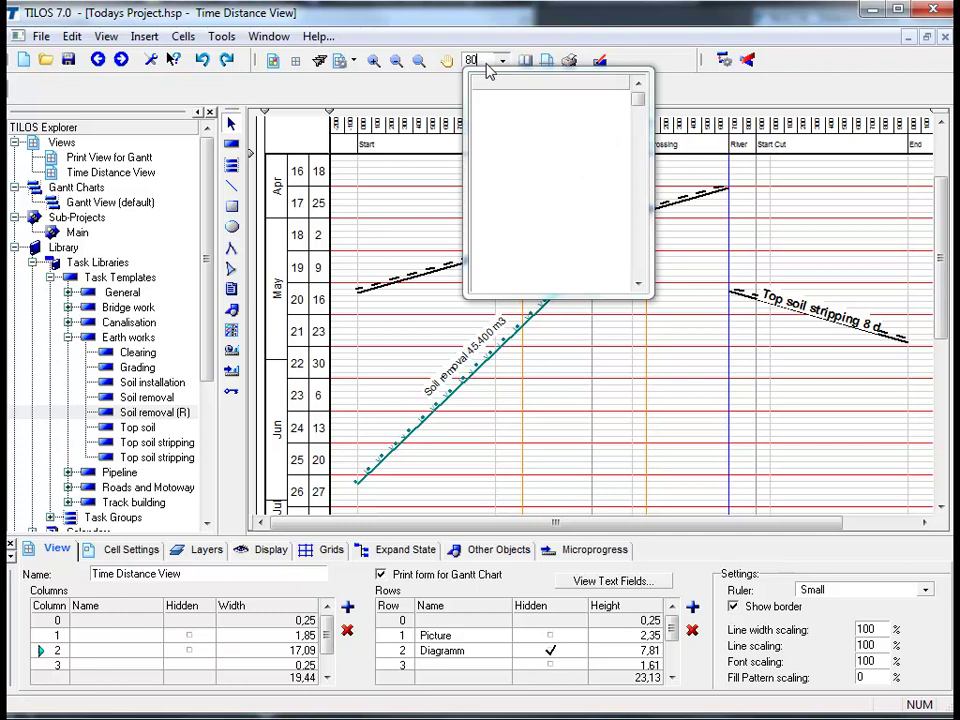
key(Return)
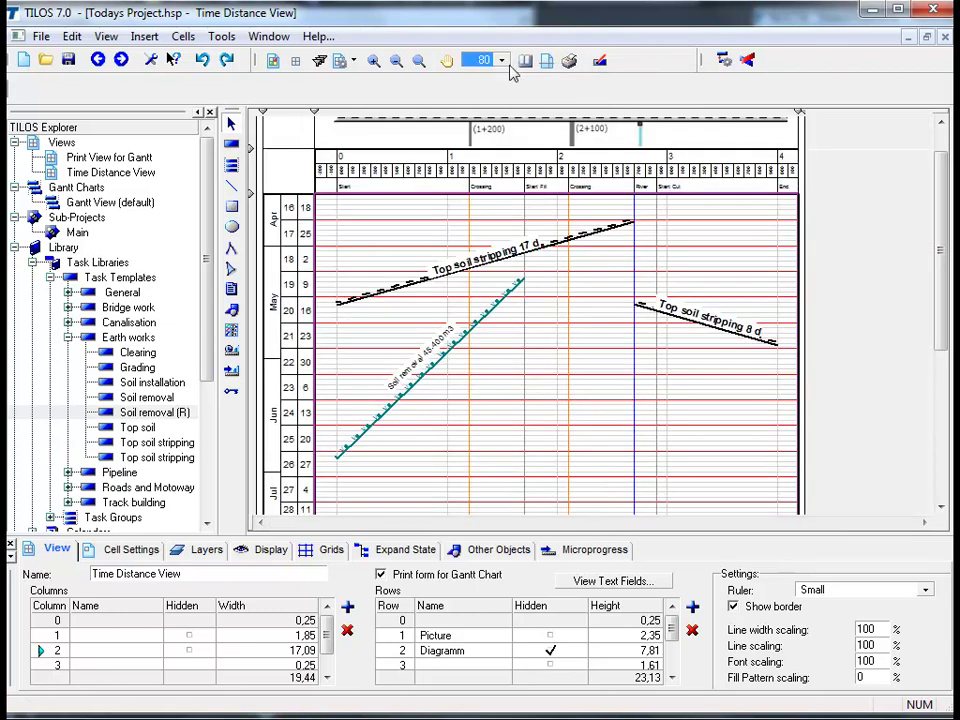
drag(940, 245, 944, 208)
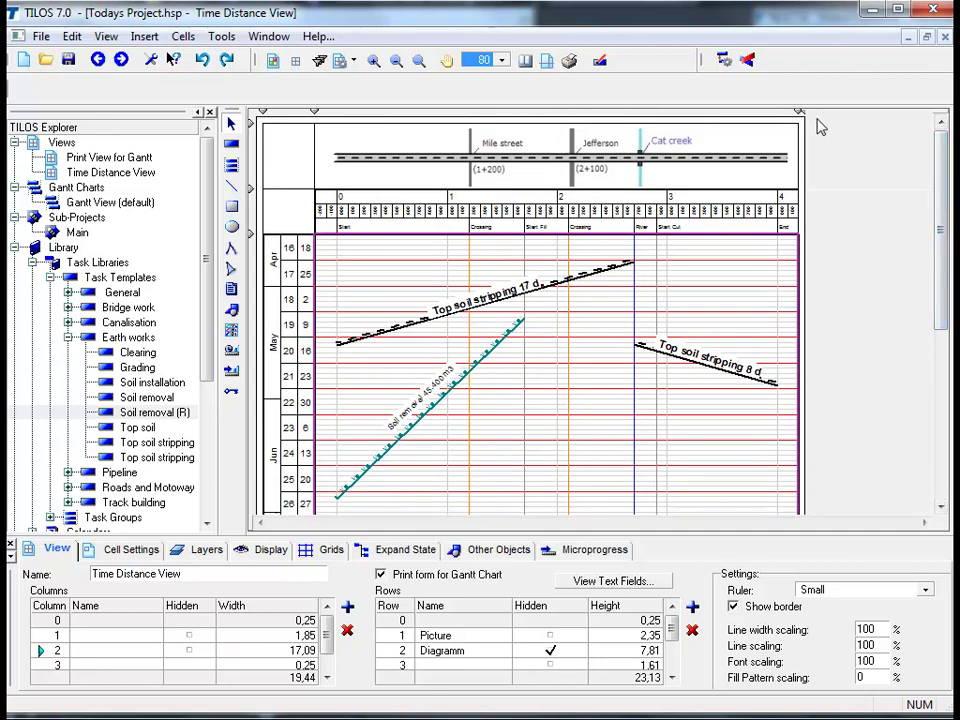
drag(799, 111, 929, 127)
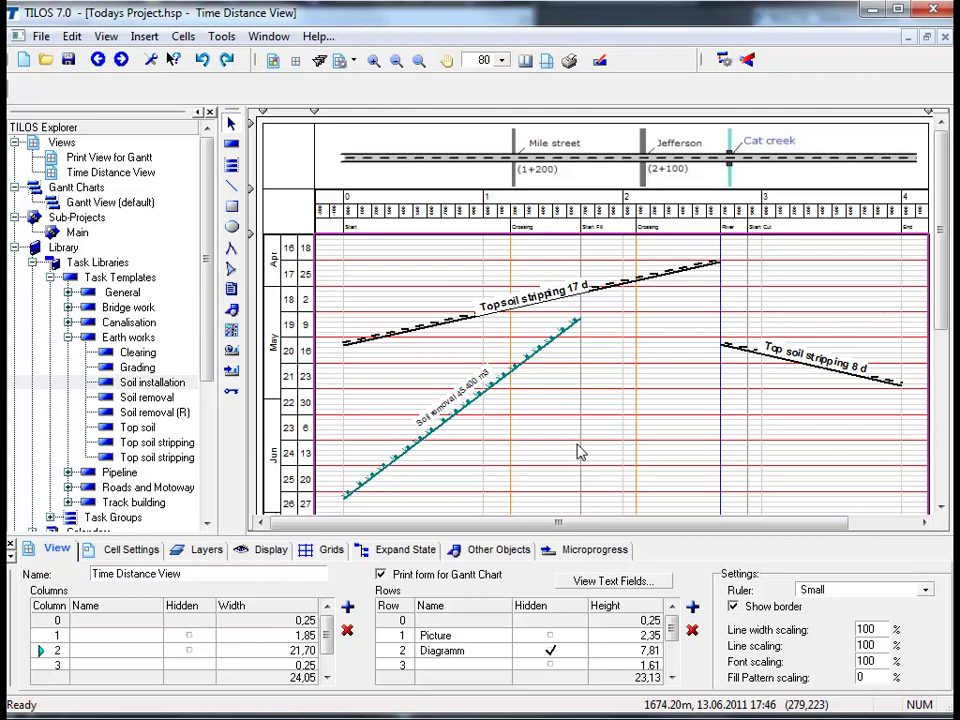
Set the font size of the Soil removal task's text label to 10.
click(421, 428)
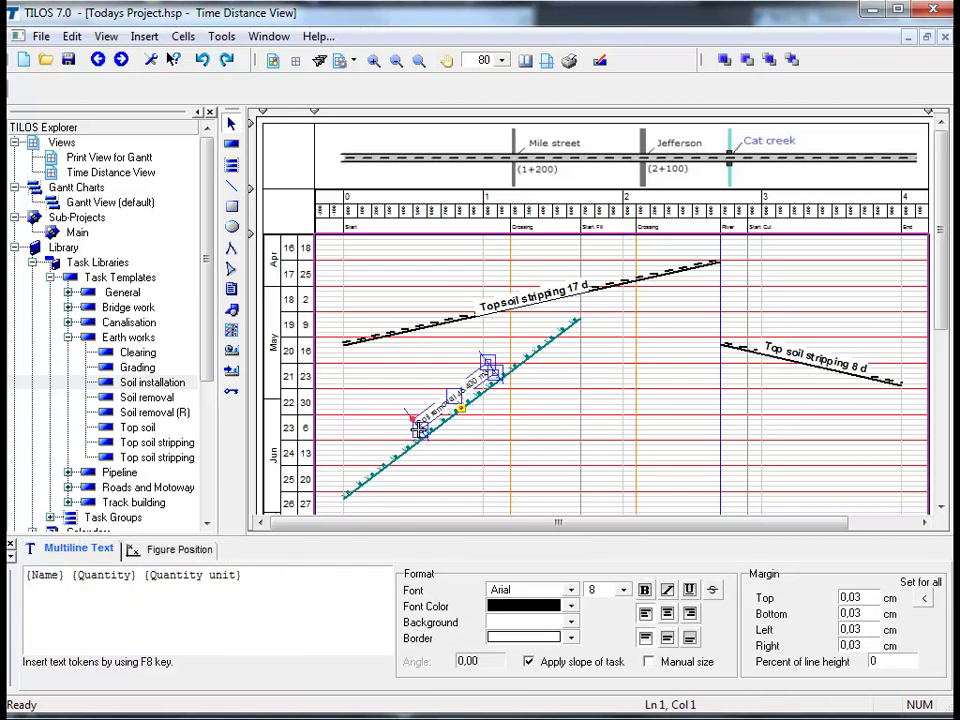
click(625, 593)
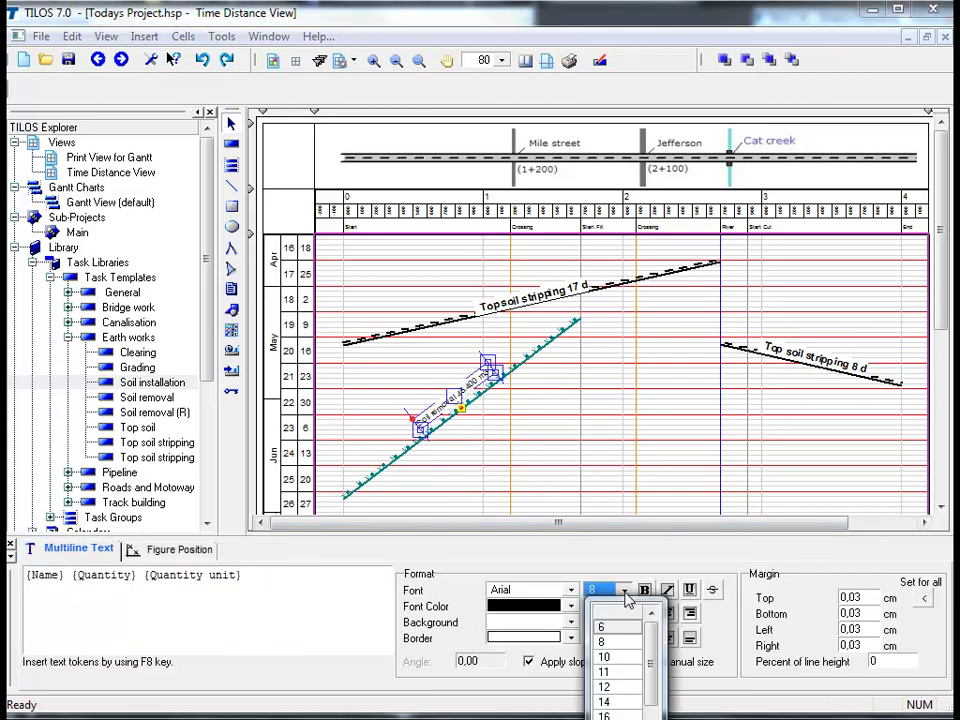
click(624, 660)
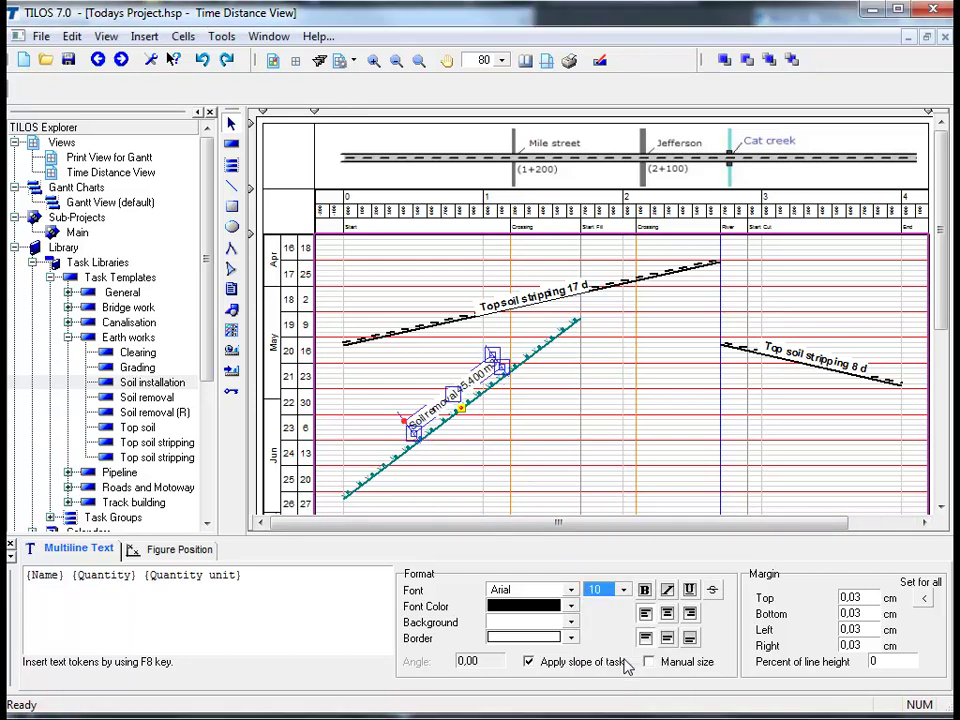
click(604, 461)
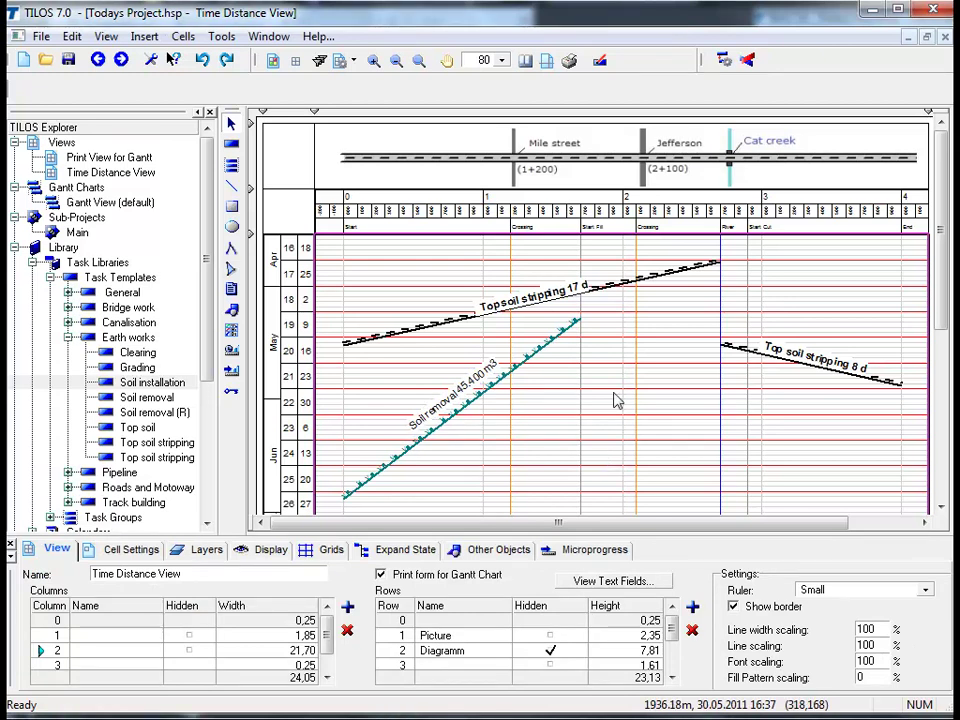
Draw a task with the Soil installation template from distance 1.700 to 2.700, running from 17.05.2011 to 28.06.2011.
click(236, 149)
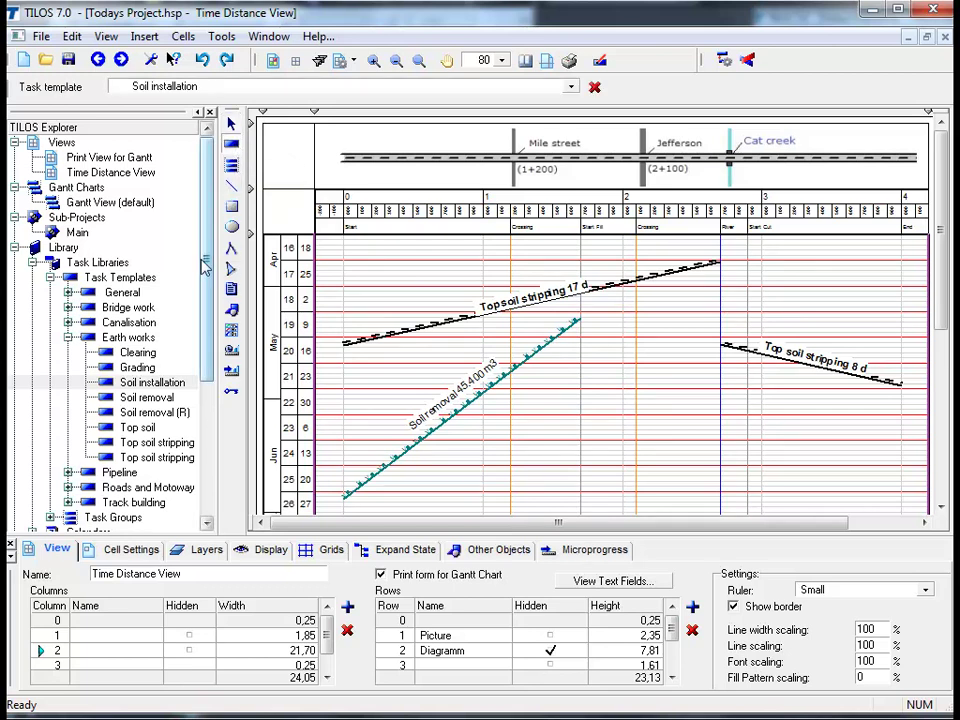
click(165, 387)
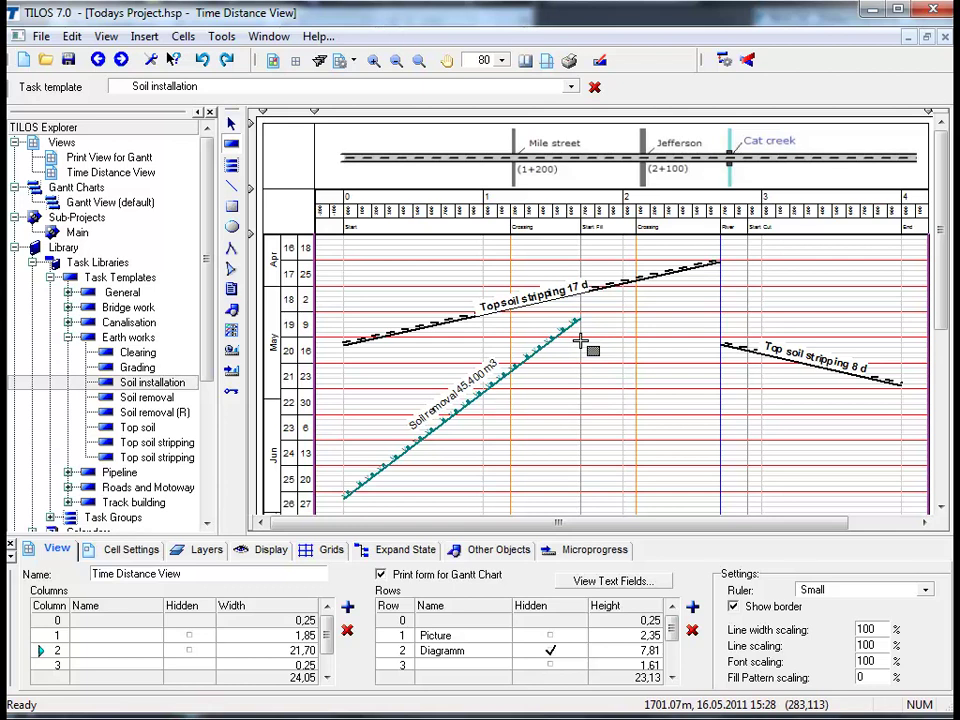
drag(582, 347, 720, 498)
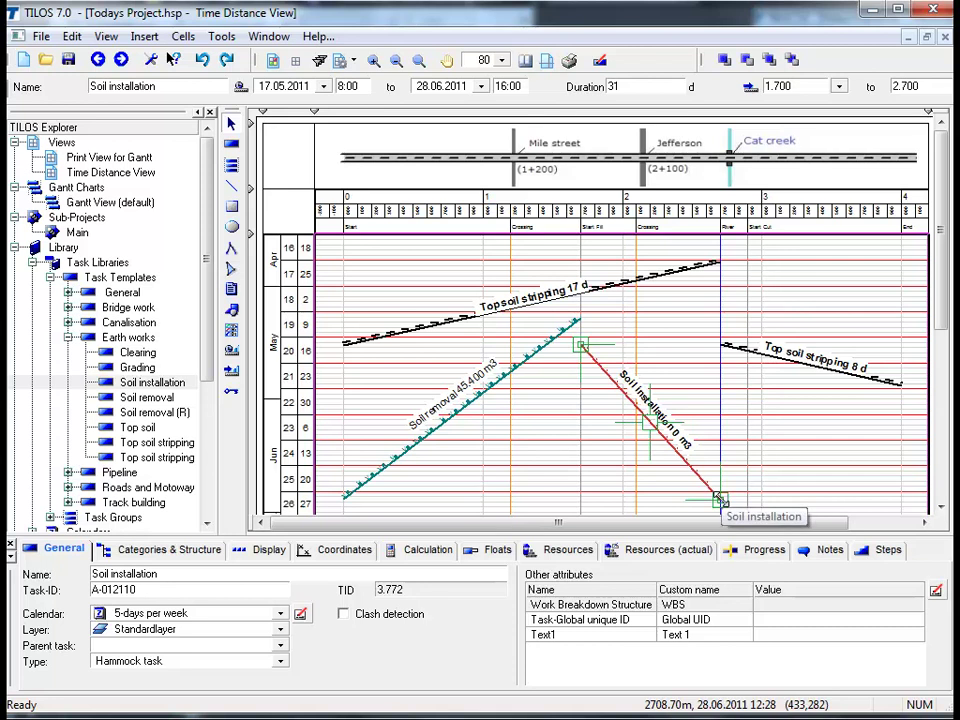
Delete the Soil installation task and try a Soil removal (R) task from distance 1.700 to 2.900, starting on 16.05.2011.
key(Delete)
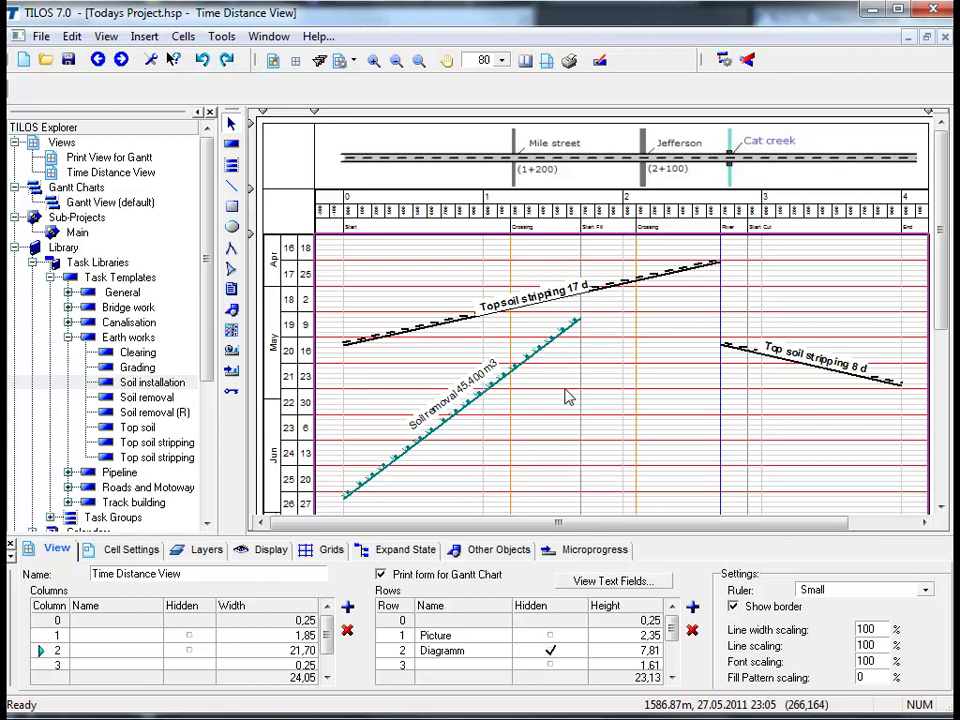
click(231, 146)
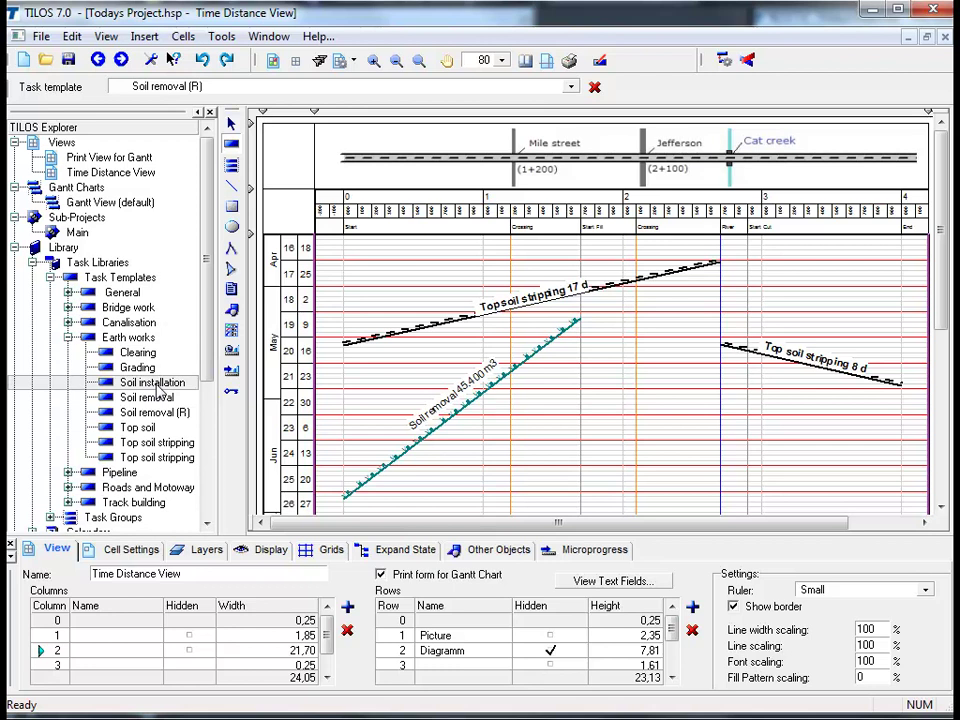
click(578, 337)
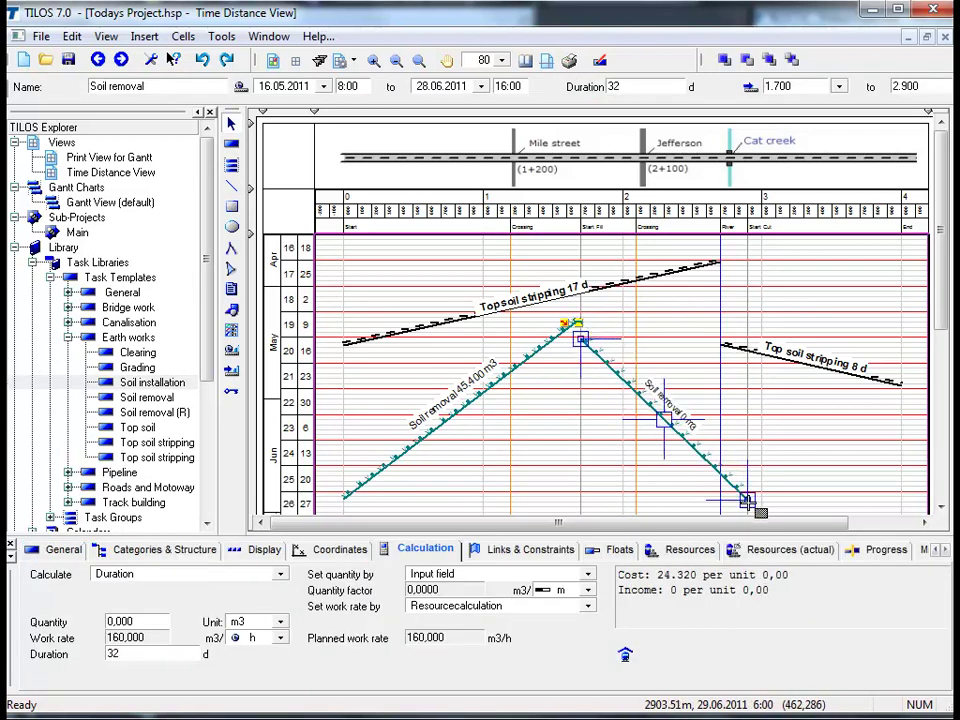
click(758, 510)
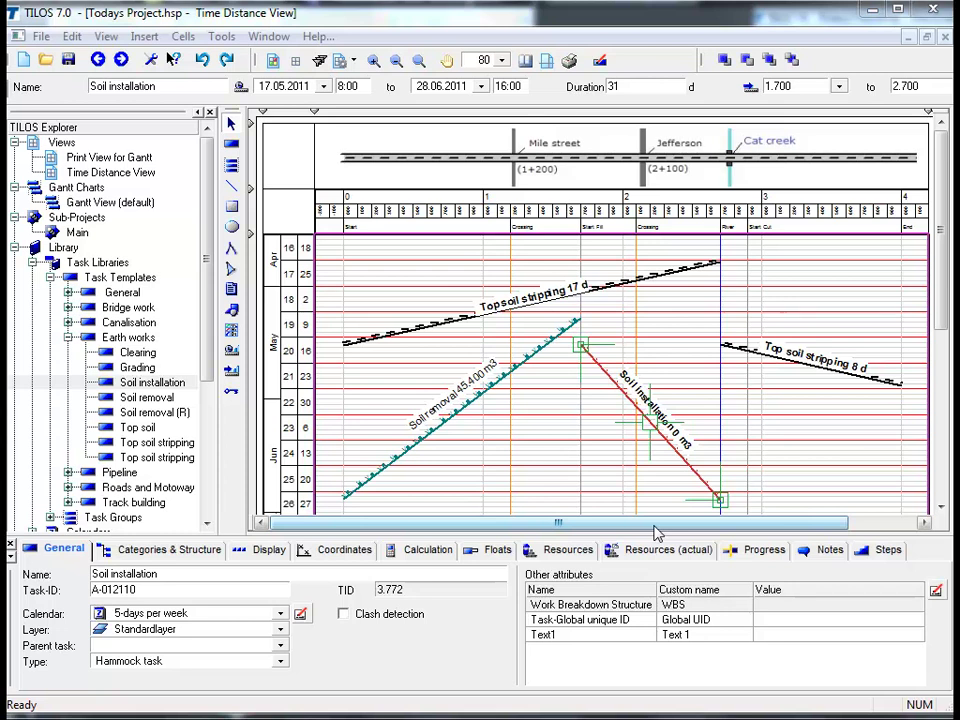
Add the Soil removal task to the Soil installation task's hammock, and deselect it.
click(167, 551)
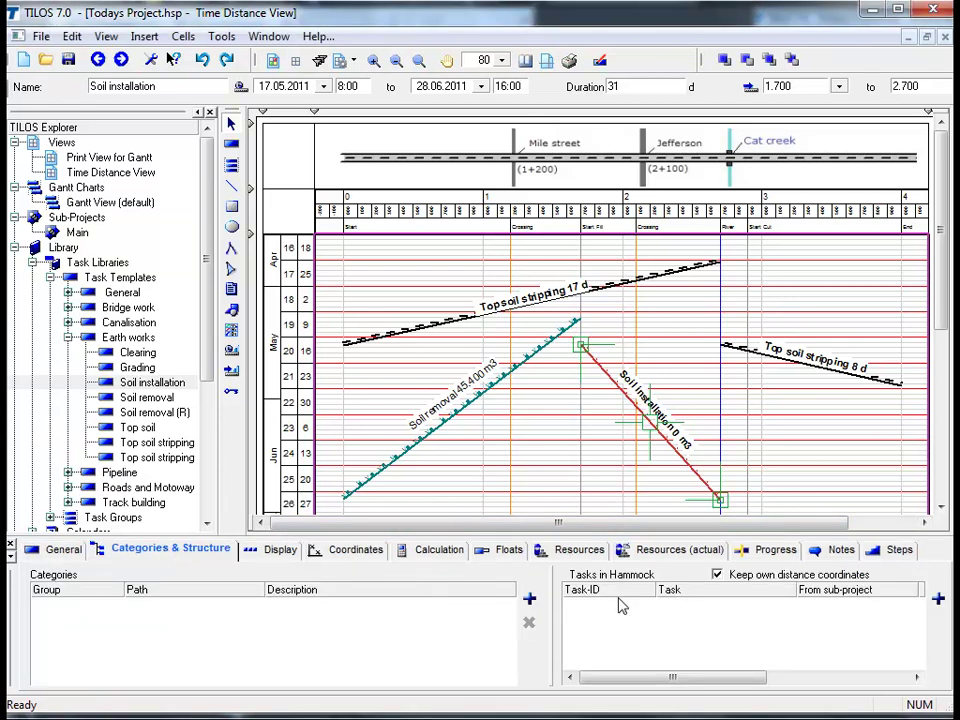
click(939, 599)
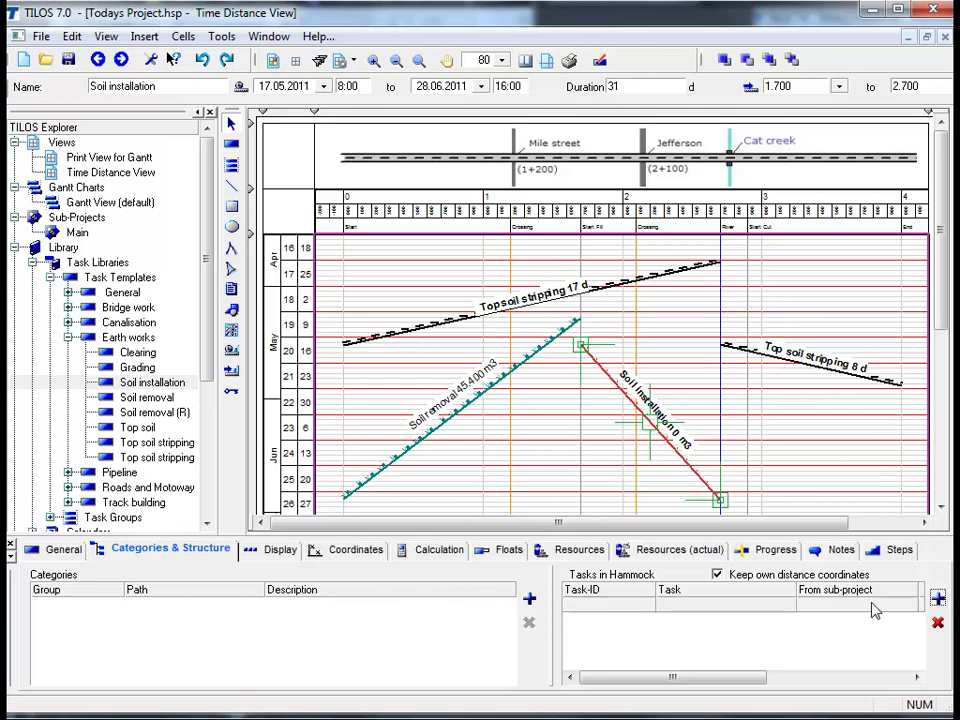
click(788, 609)
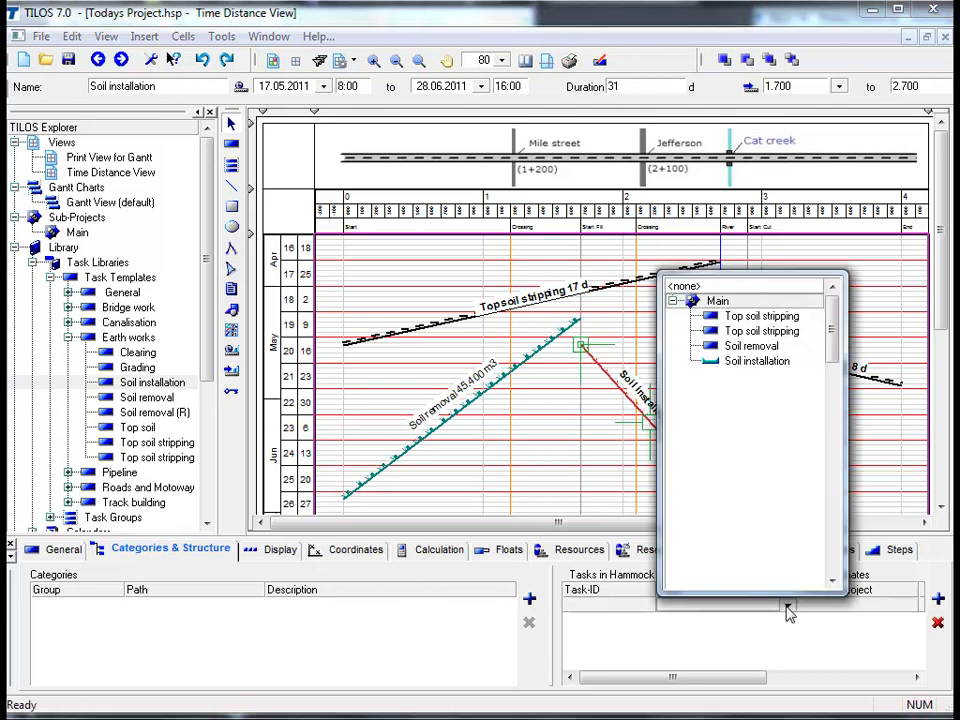
click(752, 346)
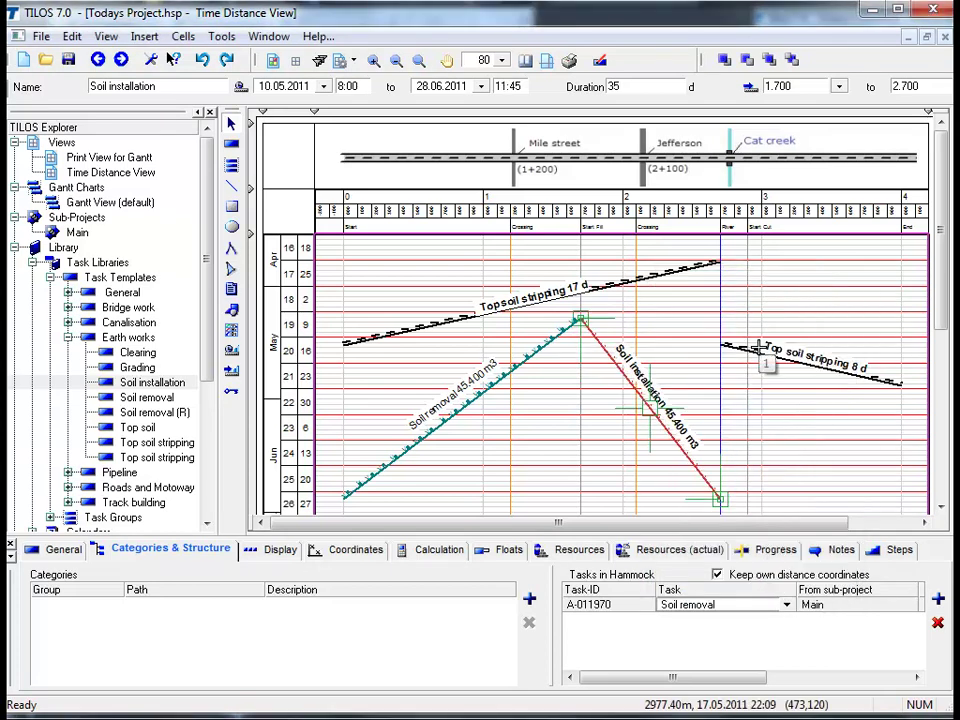
click(760, 438)
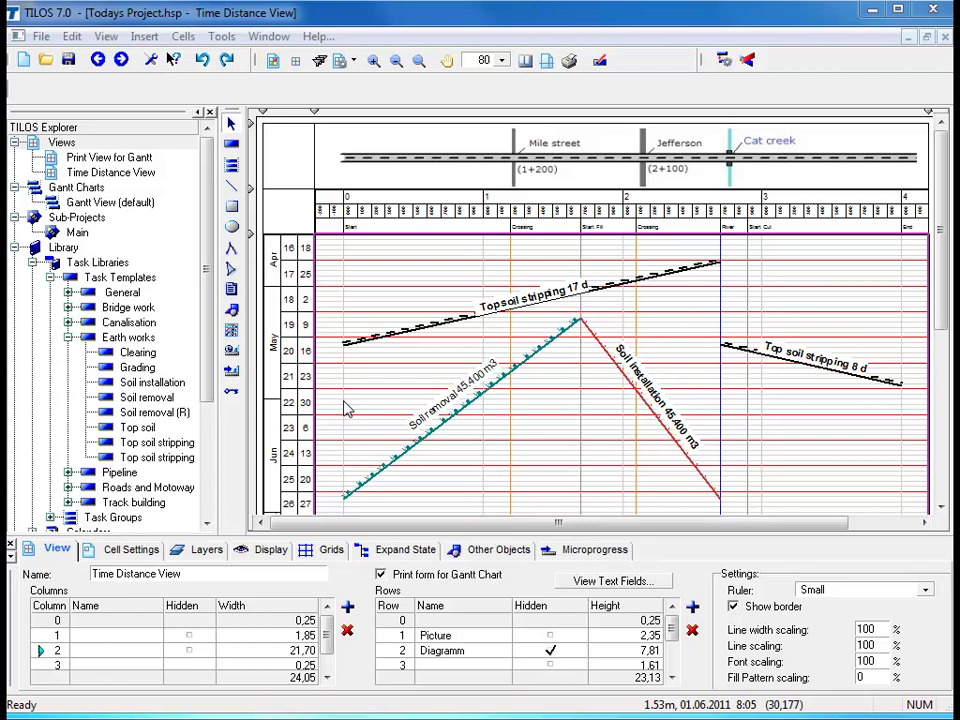
Link the finish of the 17-day Top soil stripping task to the start of the 8-day Top soil stripping task.
click(378, 335)
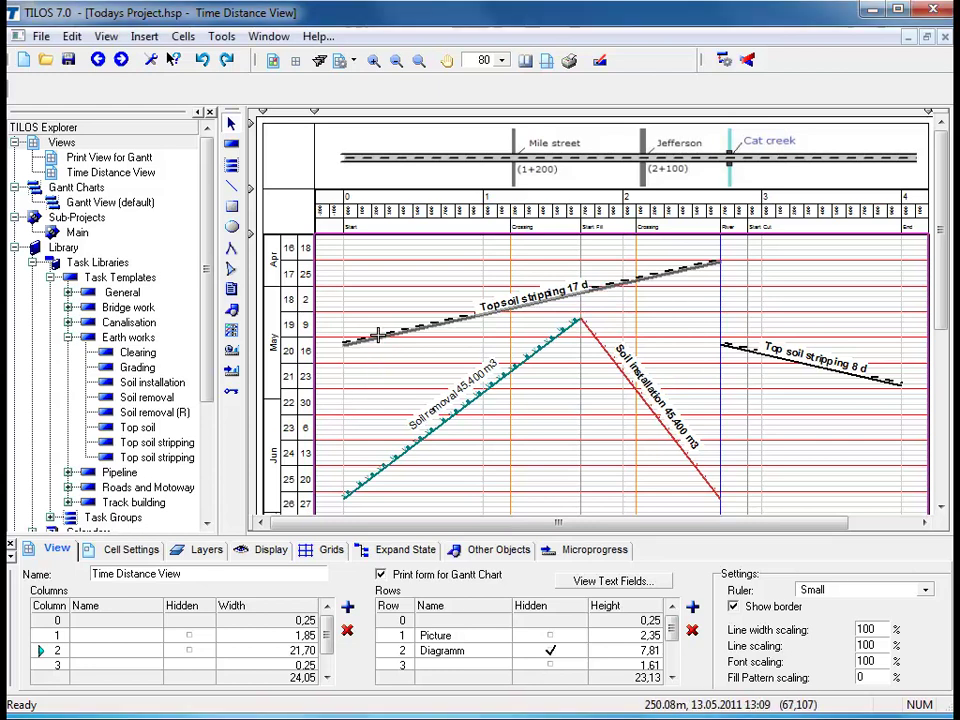
click(378, 335)
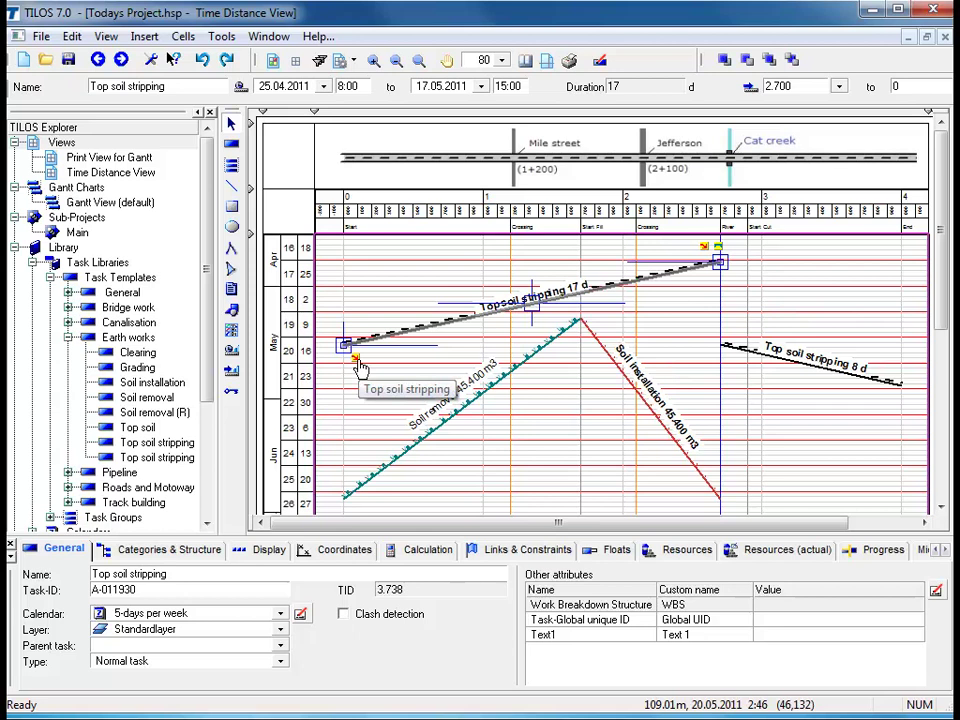
mouse_move(355, 362)
mouse_down()
mouse_move(356, 349)
mouse_move(720, 344)
mouse_up()
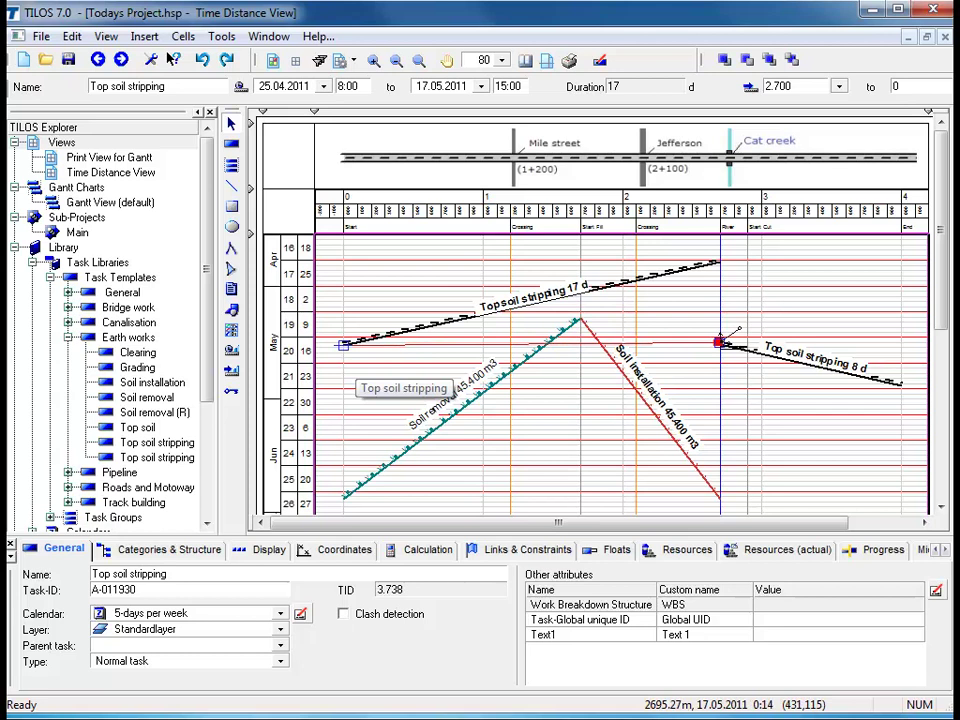
drag(720, 344, 720, 343)
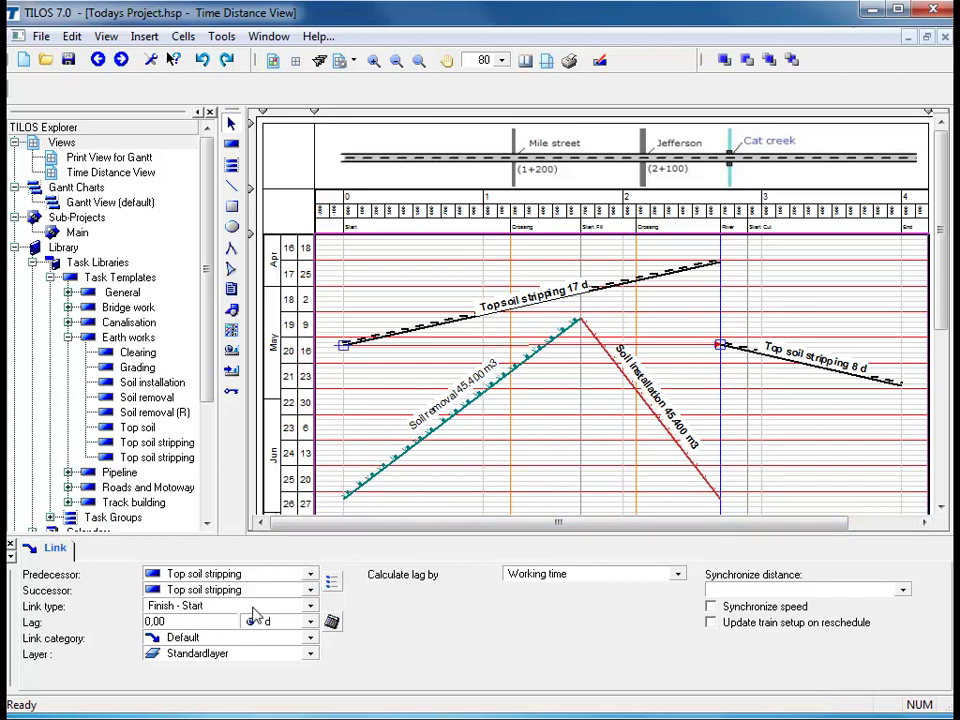
Review the available link types and lag calculation methods for the link between the two Top soil stripping tasks.
click(253, 608)
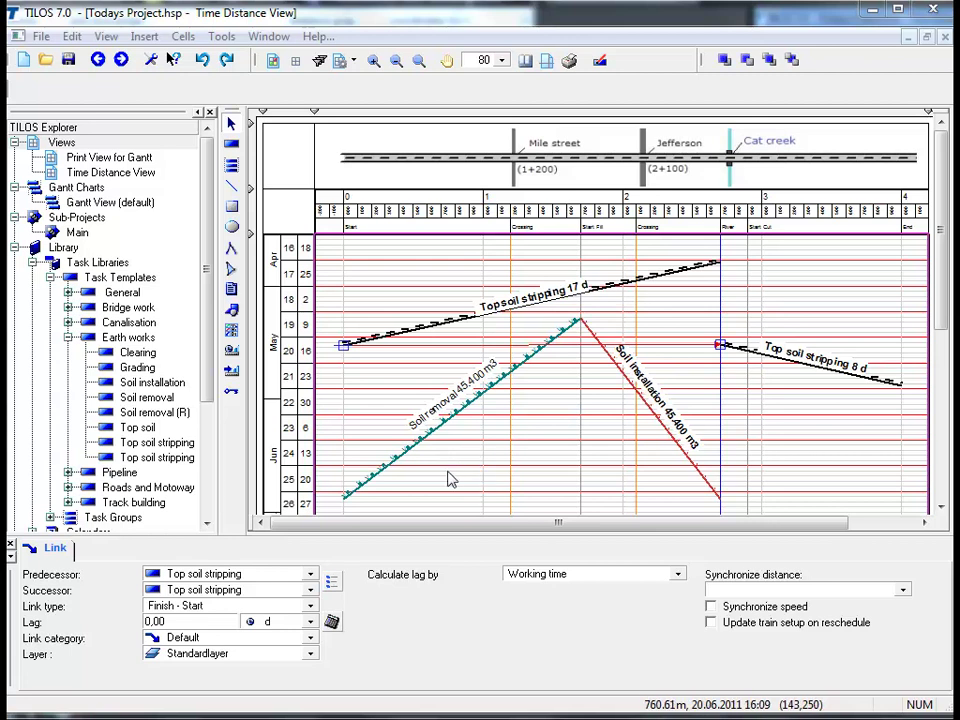
click(312, 607)
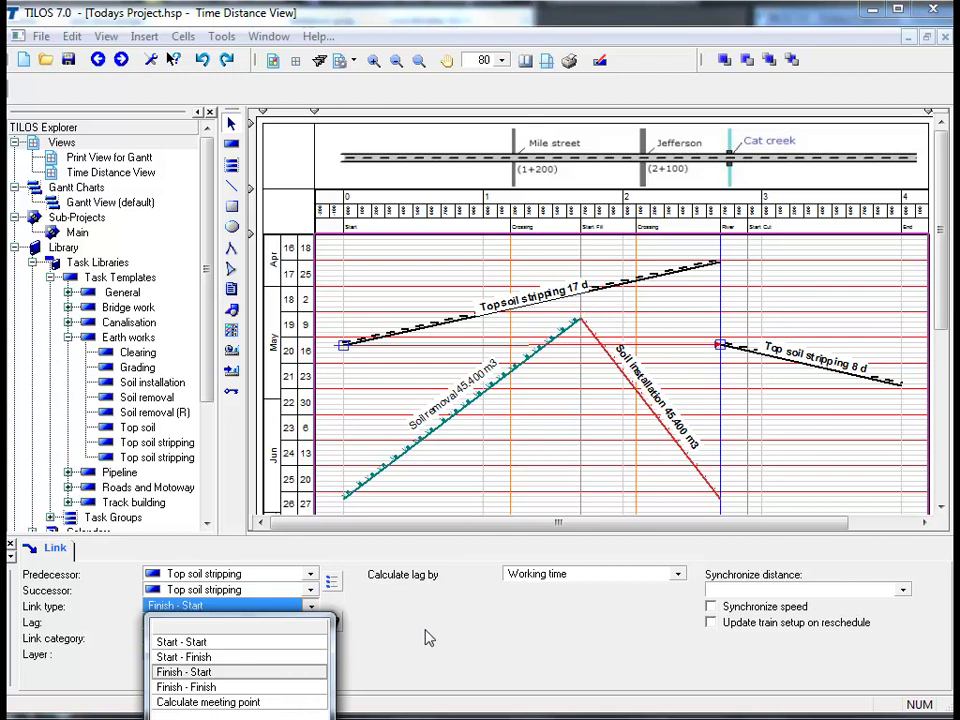
click(680, 580)
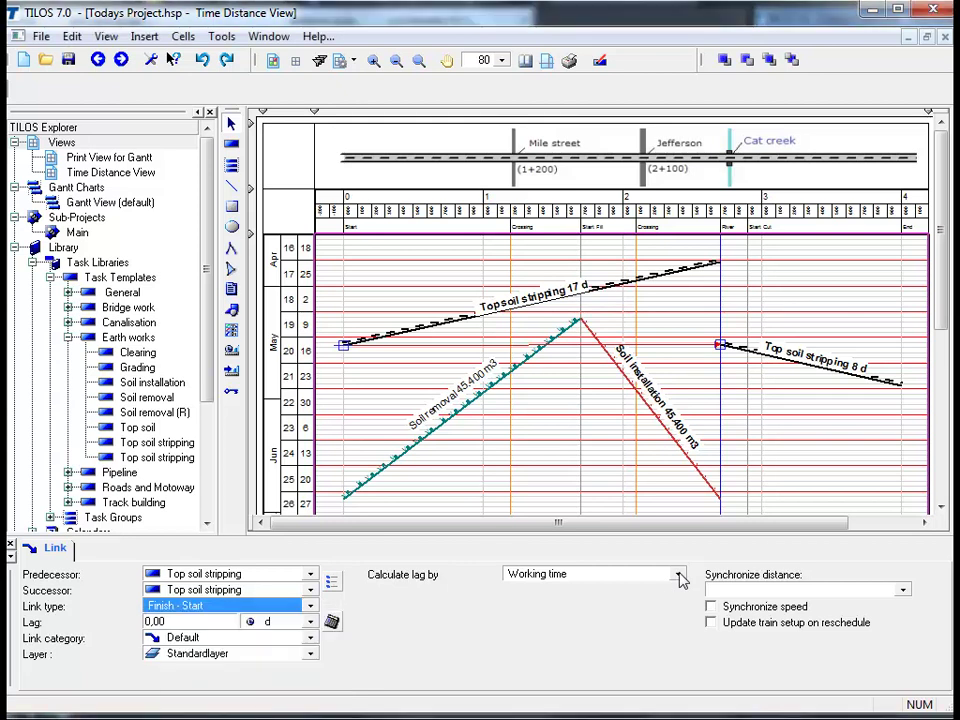
click(679, 576)
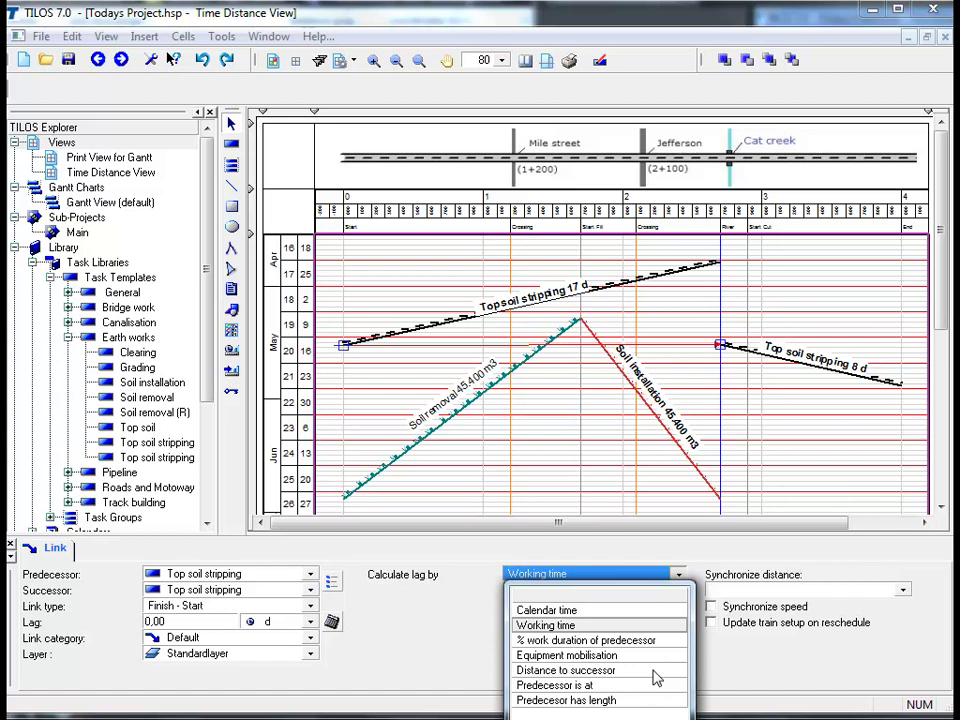
click(688, 563)
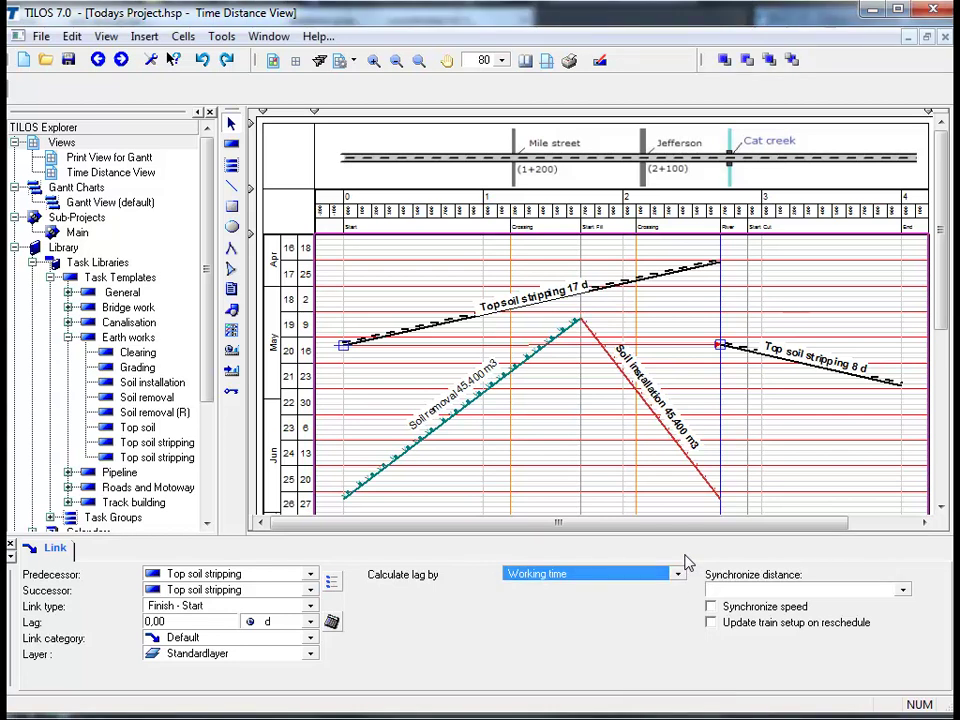
Select the 17-day Top soil stripping task together with the Soil removal task and link the unlinked tasks.
click(408, 375)
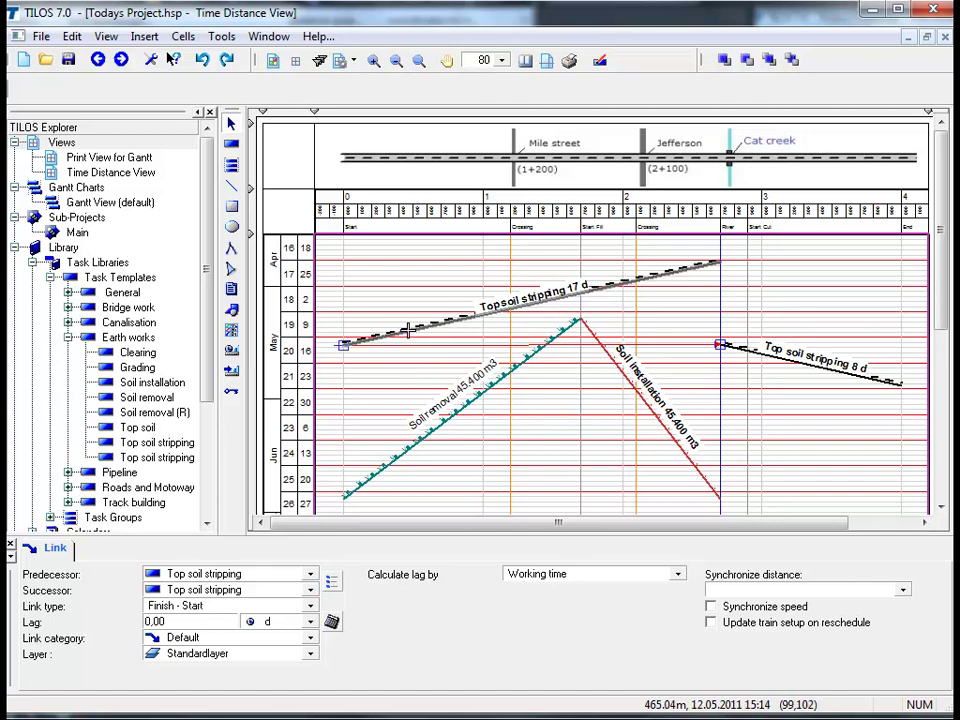
click(408, 330)
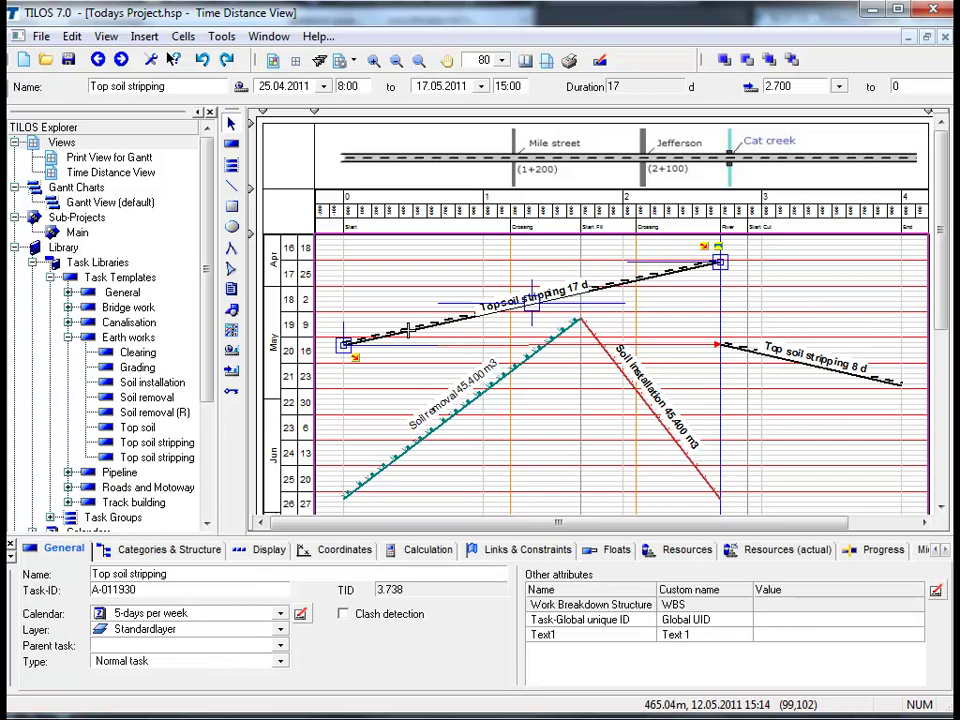
click(413, 443)
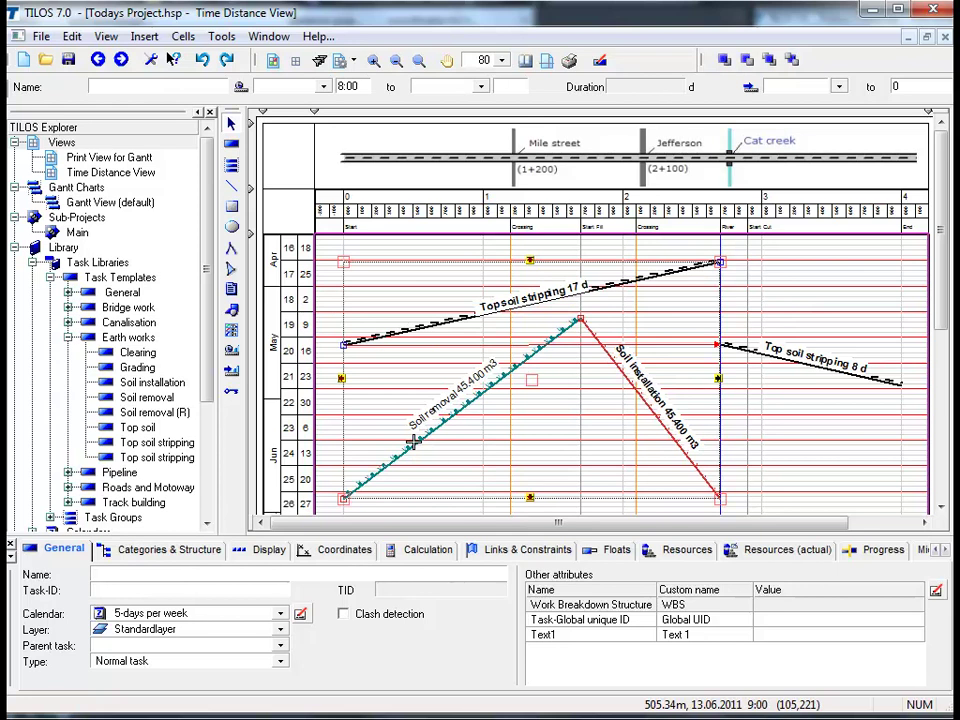
right_click(430, 375)
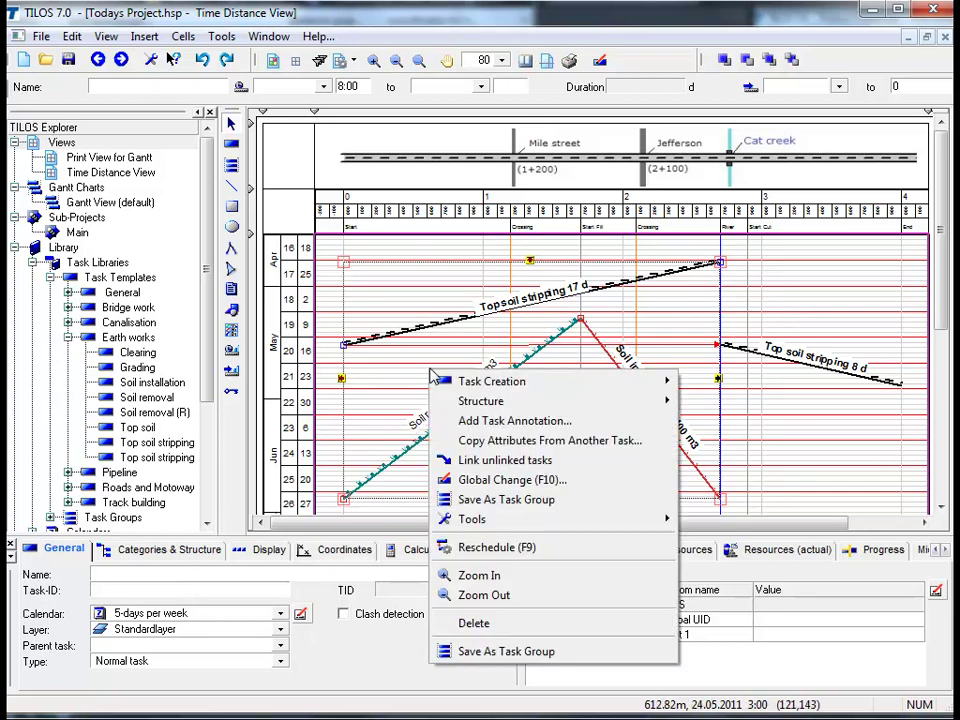
click(518, 462)
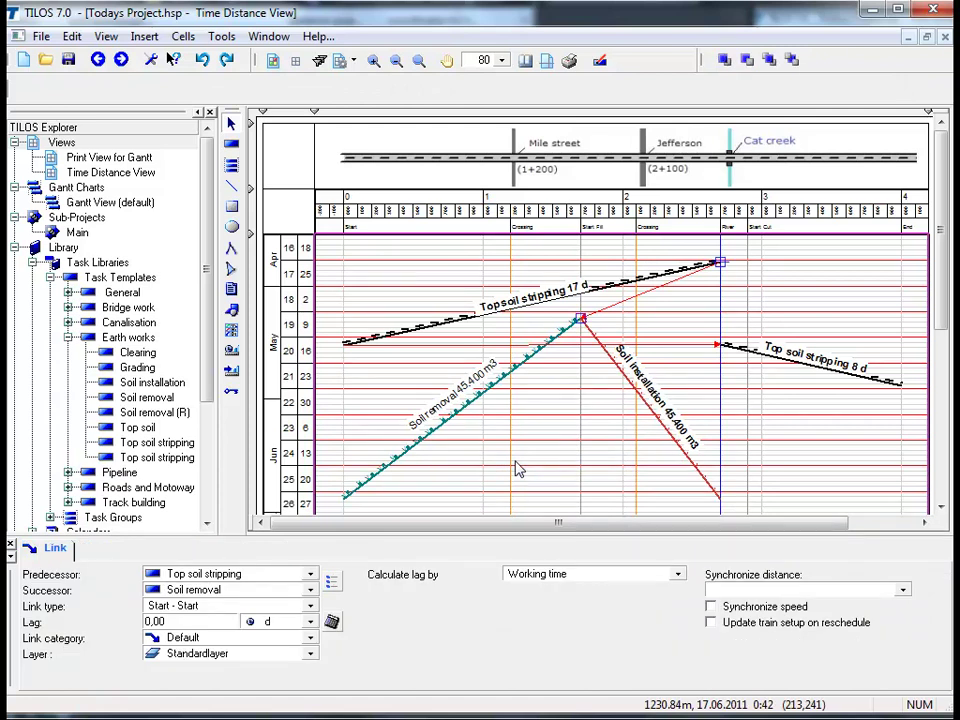
Calculate the Top soil stripping to Soil removal link's lag by Distance to successor, with a distance lag of 250 m.
click(258, 608)
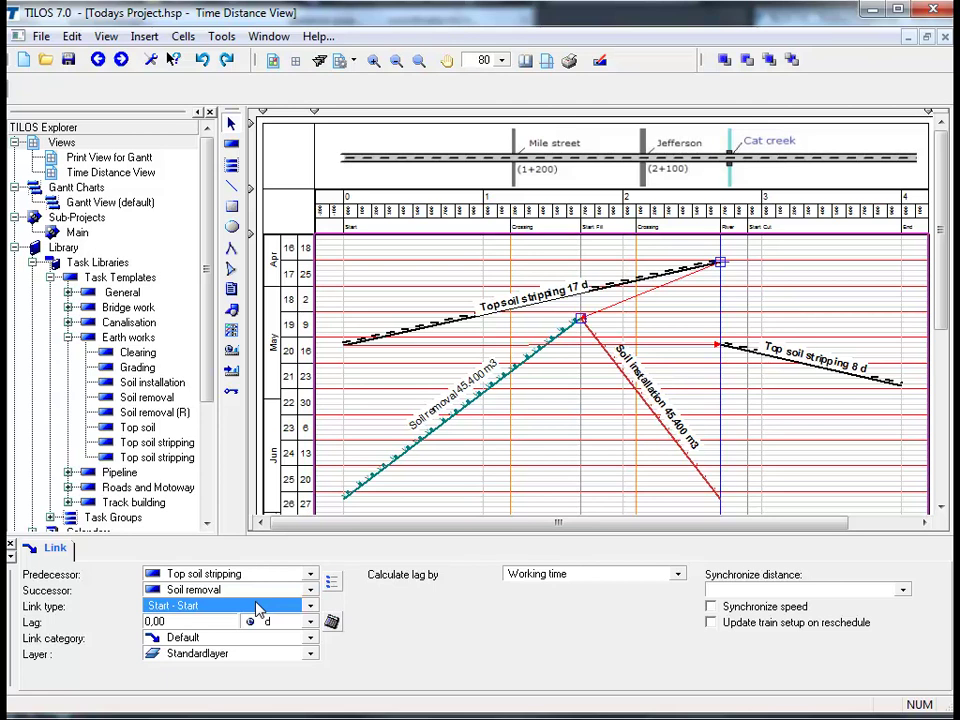
click(540, 435)
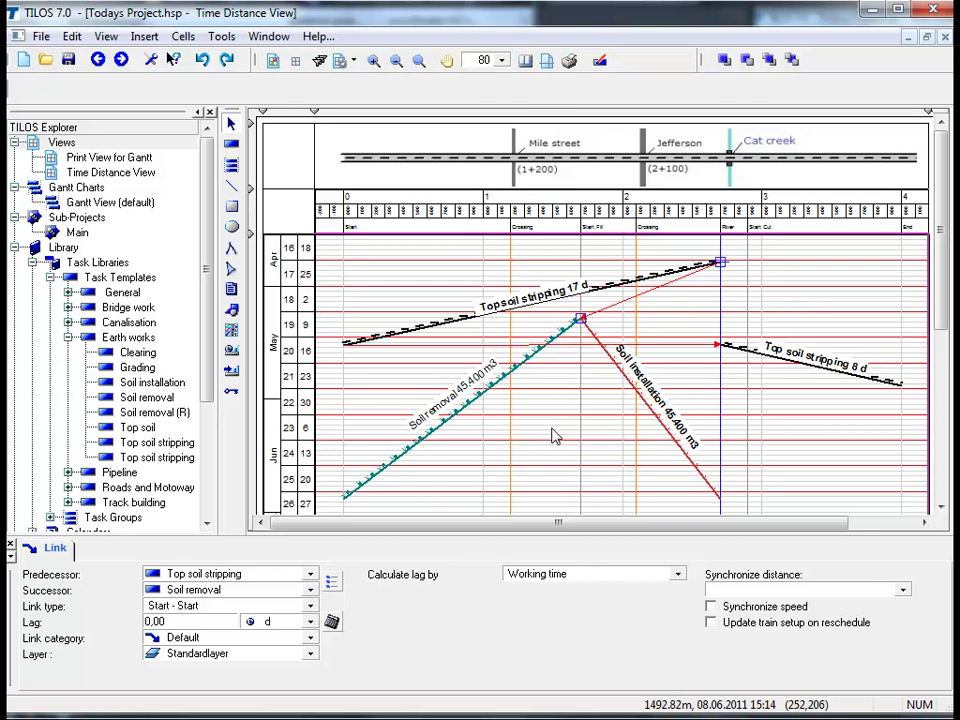
click(678, 574)
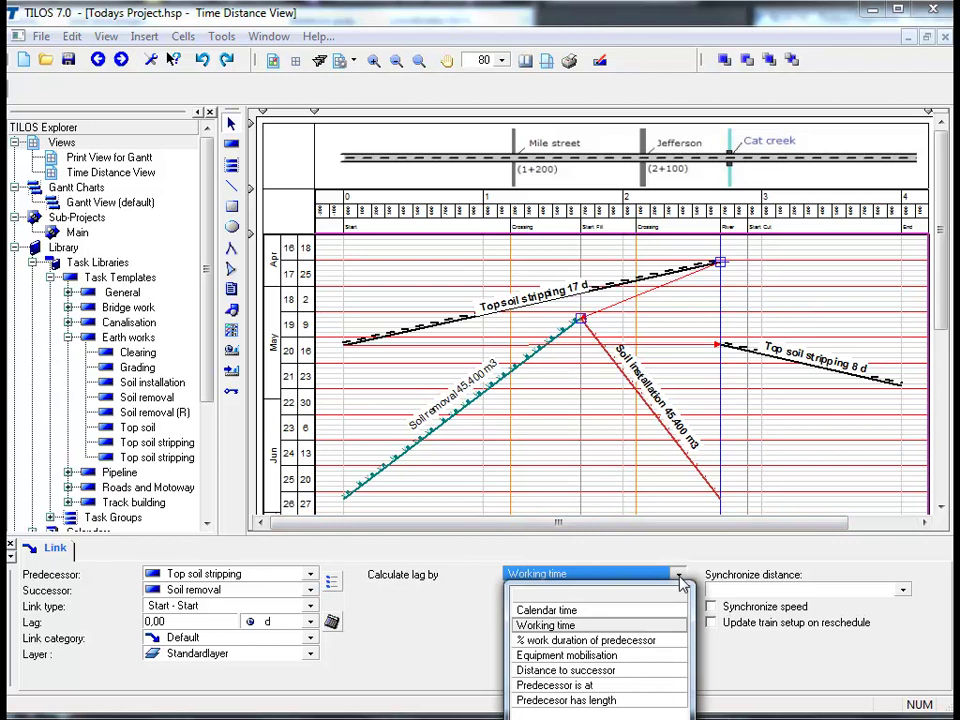
click(648, 670)
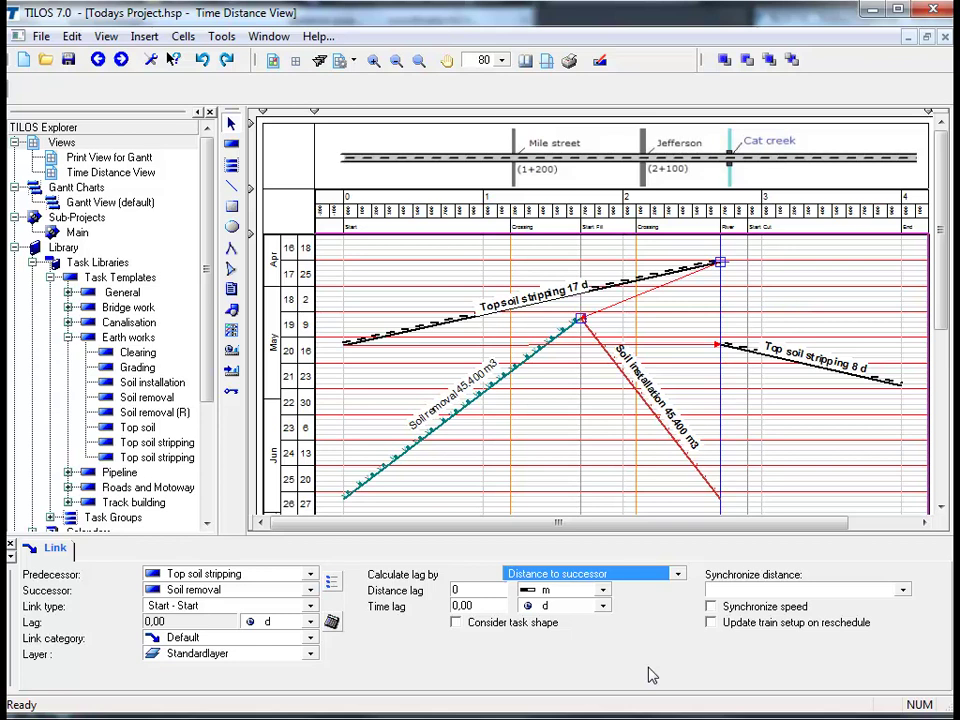
click(486, 591)
text(250)
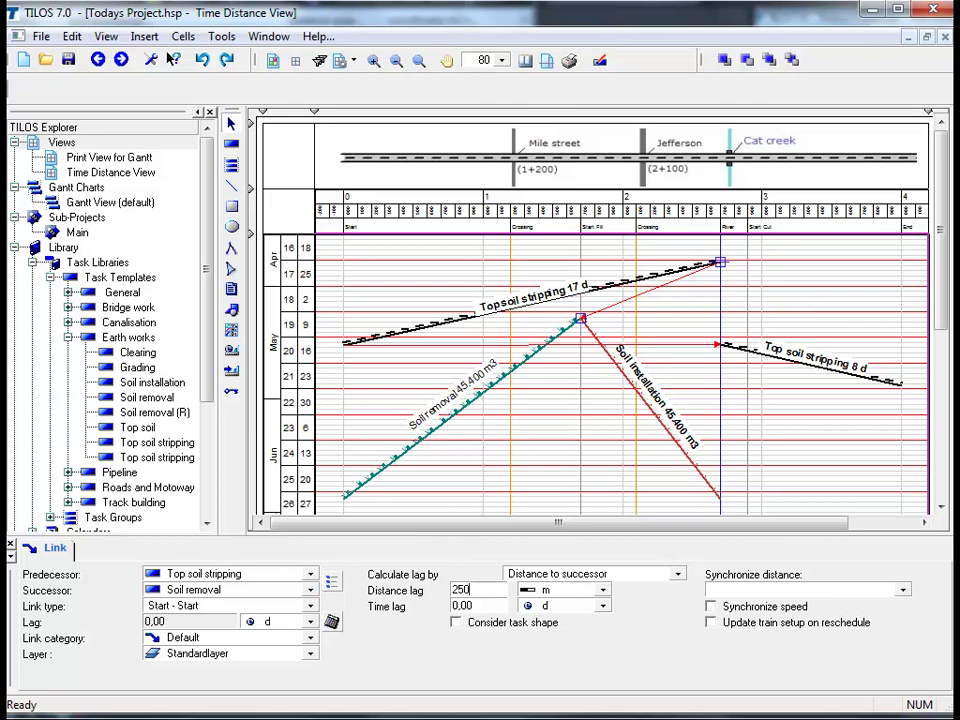
Reschedule the project and check the lag calculated for the link from Top soil stripping to Soil removal.
click(548, 450)
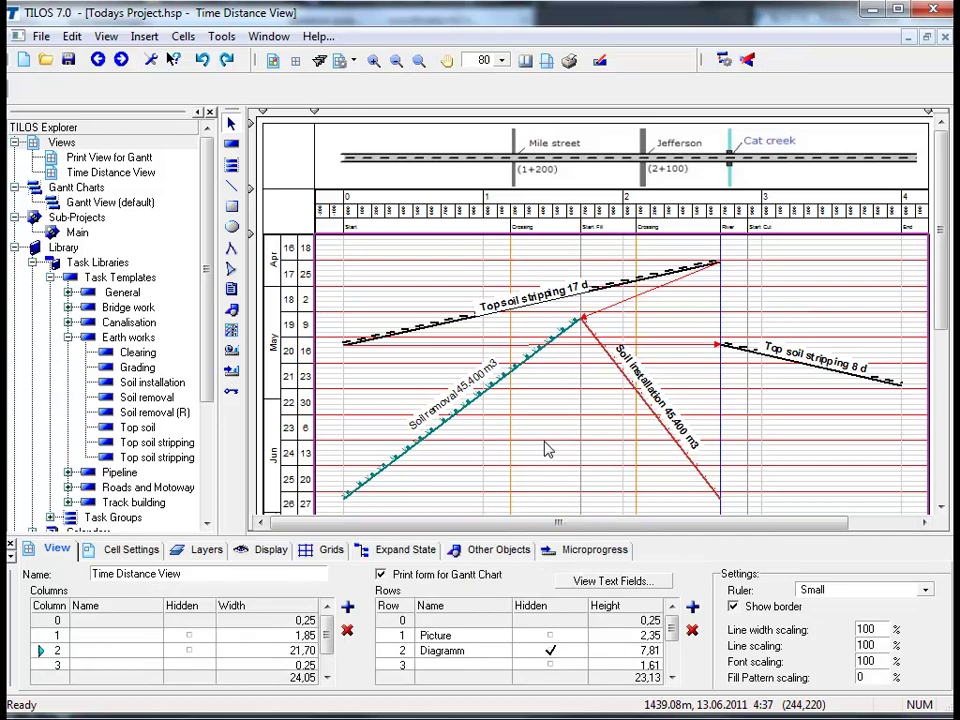
right_click(548, 450)
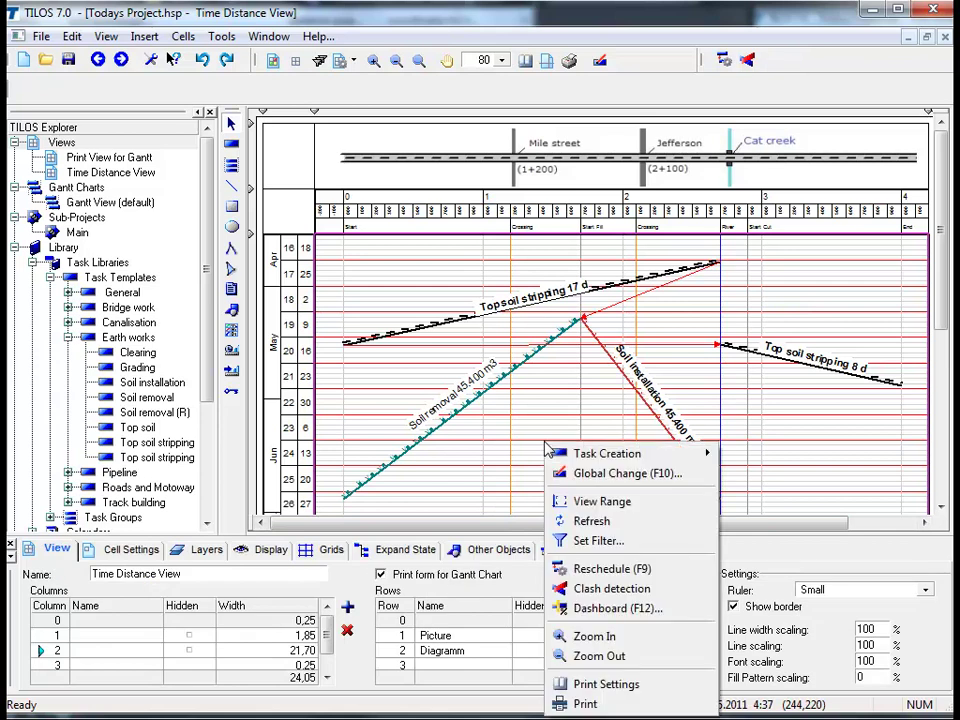
click(588, 568)
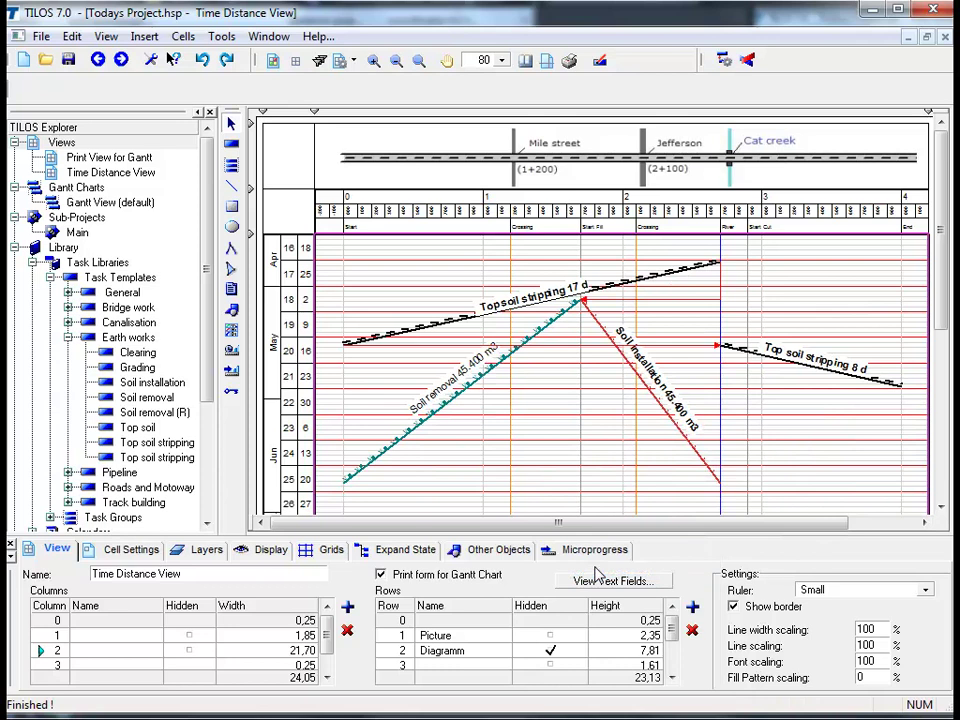
click(635, 305)
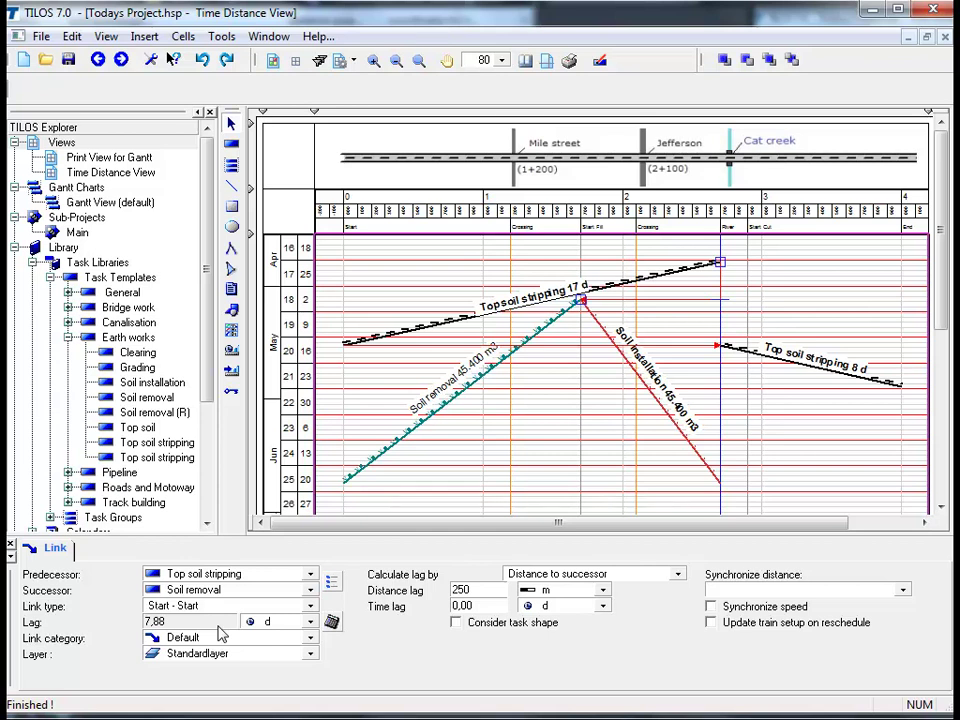
click(535, 450)
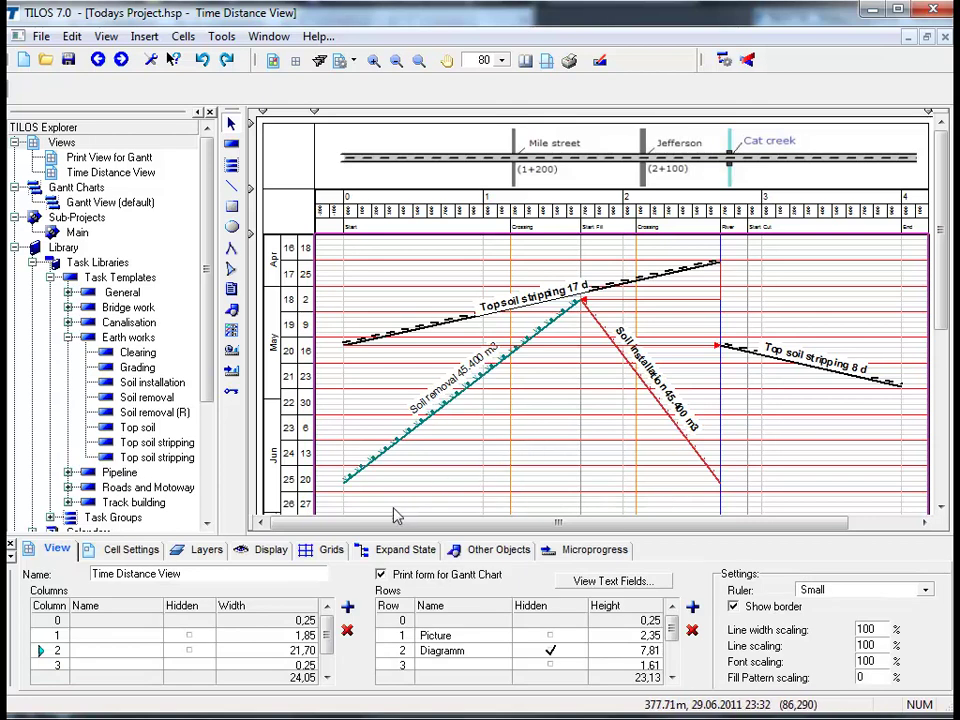
Display total float, free float and the critical path in the time-distance diagram.
click(270, 553)
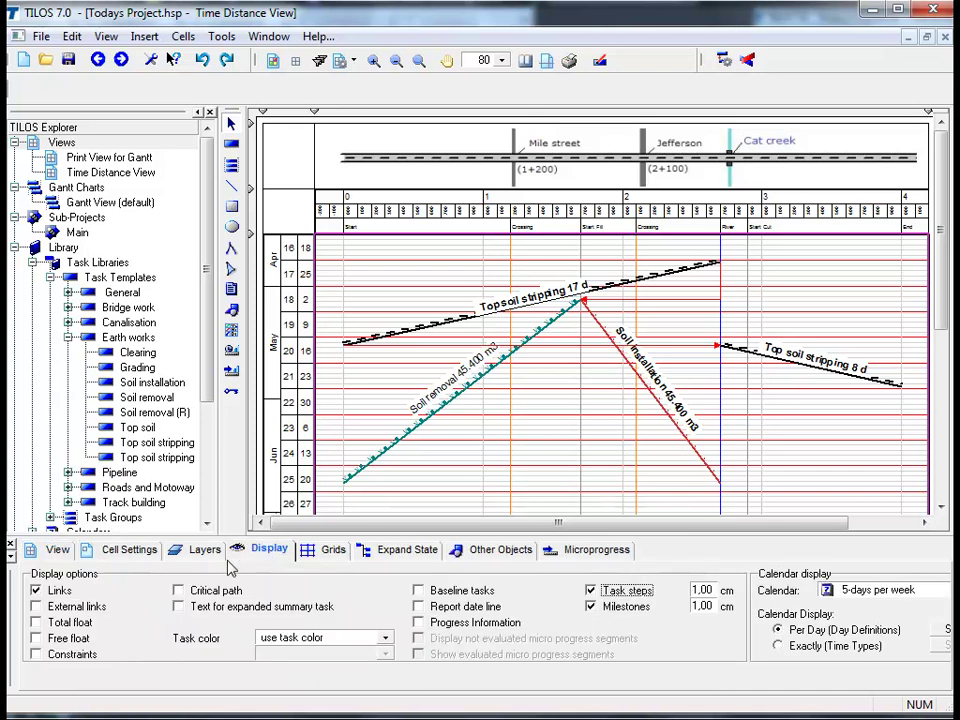
click(36, 622)
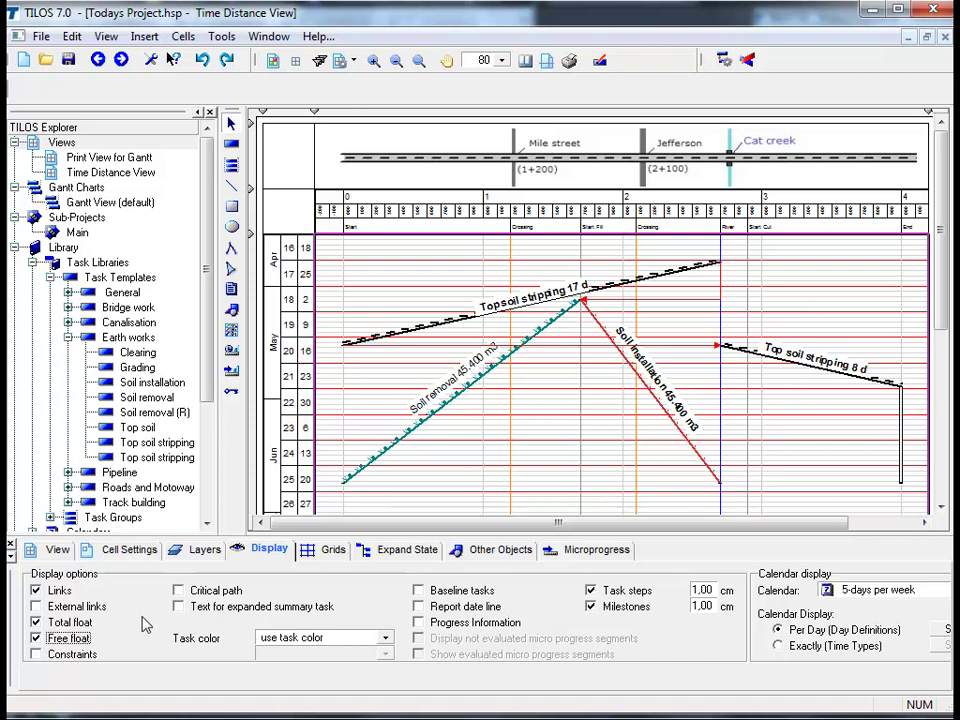
click(178, 591)
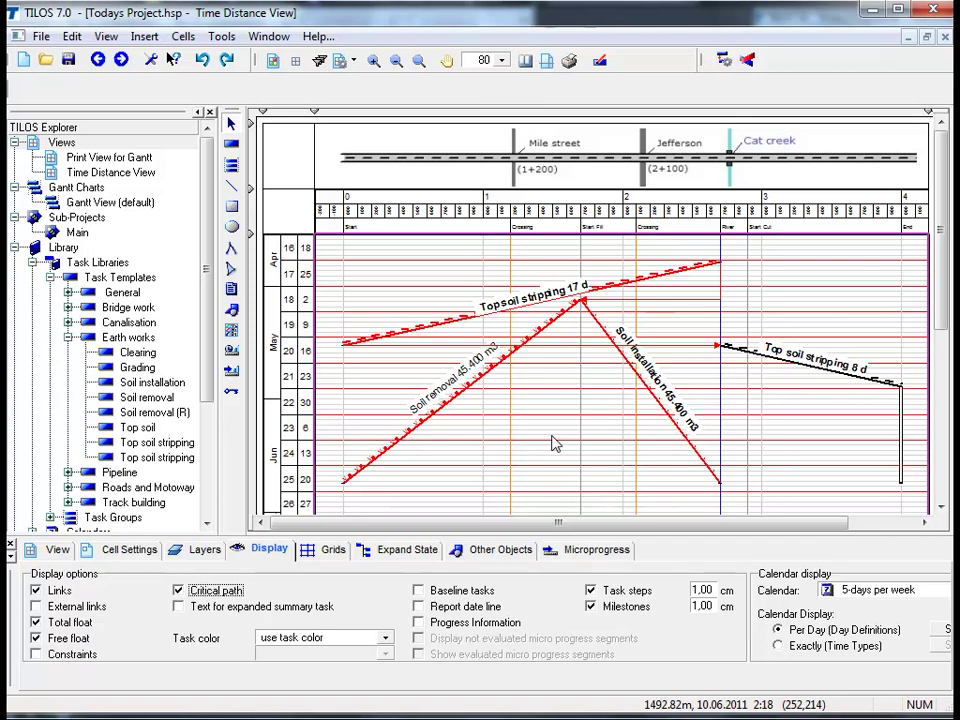
click(588, 418)
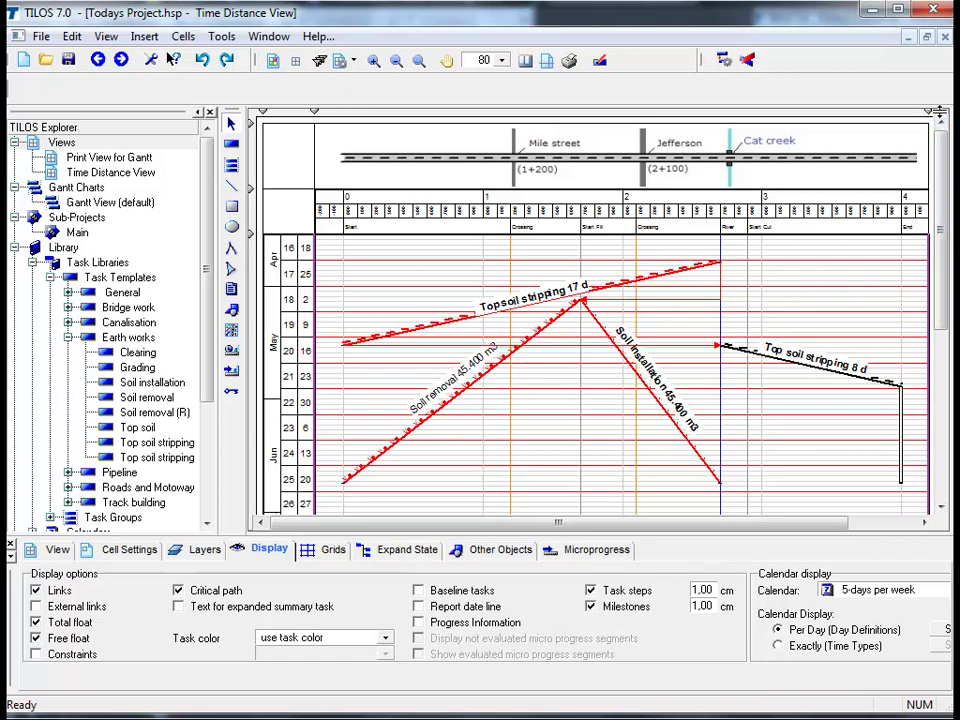
Split the view horizontally below the distance ruler and bring the free period after June into the lower pane.
drag(938, 113, 942, 232)
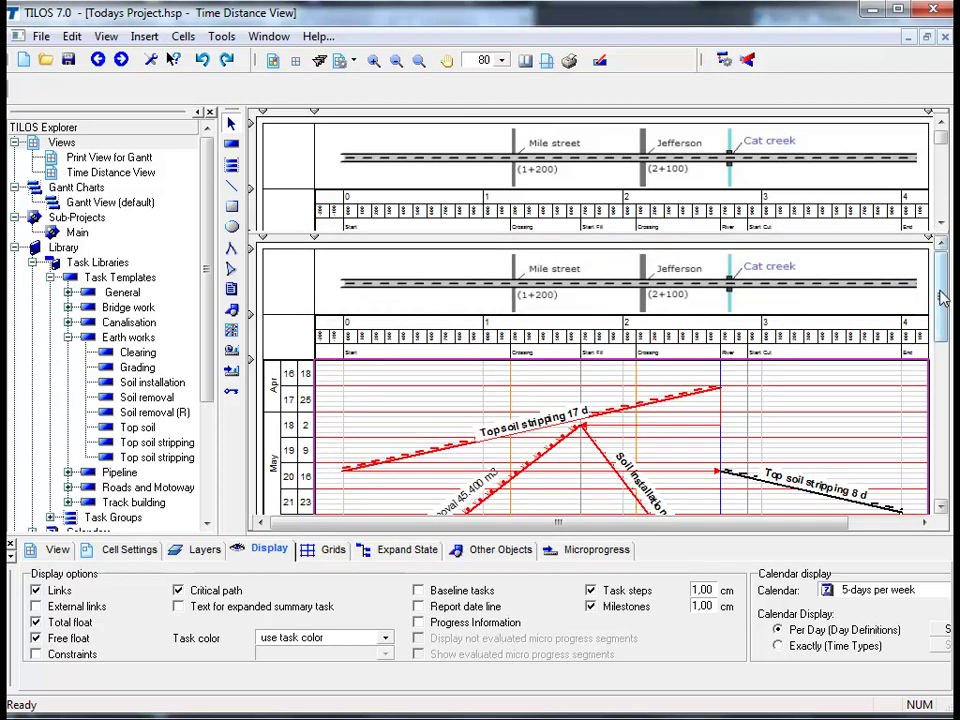
drag(941, 297, 941, 403)
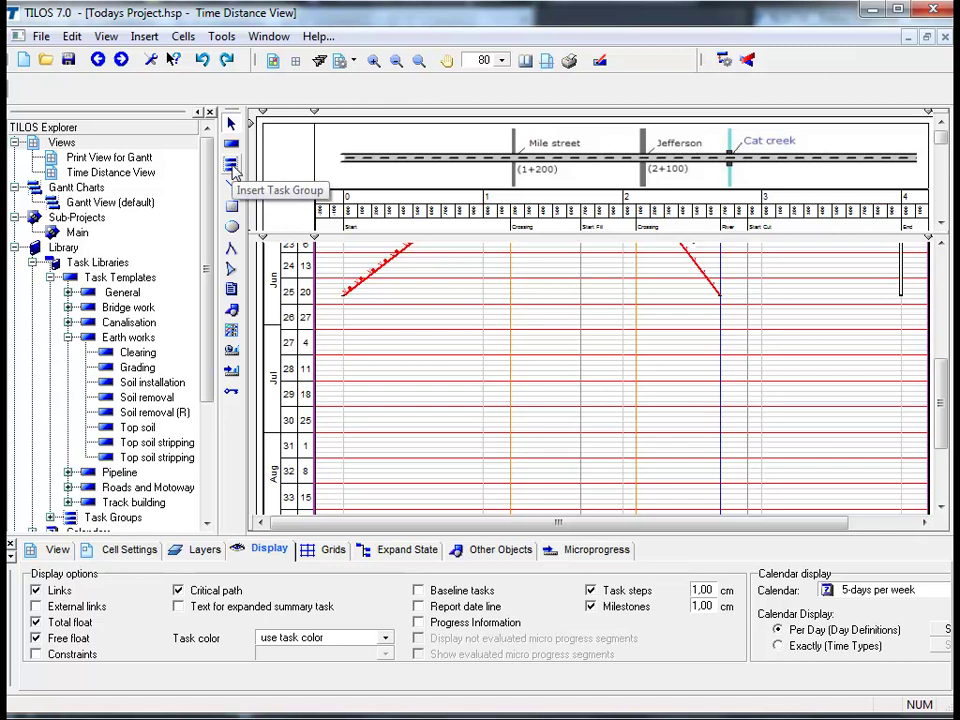
Insert the Canalisation task group by coordinates from 2.700 to 1.200, starting 30.06.2011, and reschedule the project.
click(231, 165)
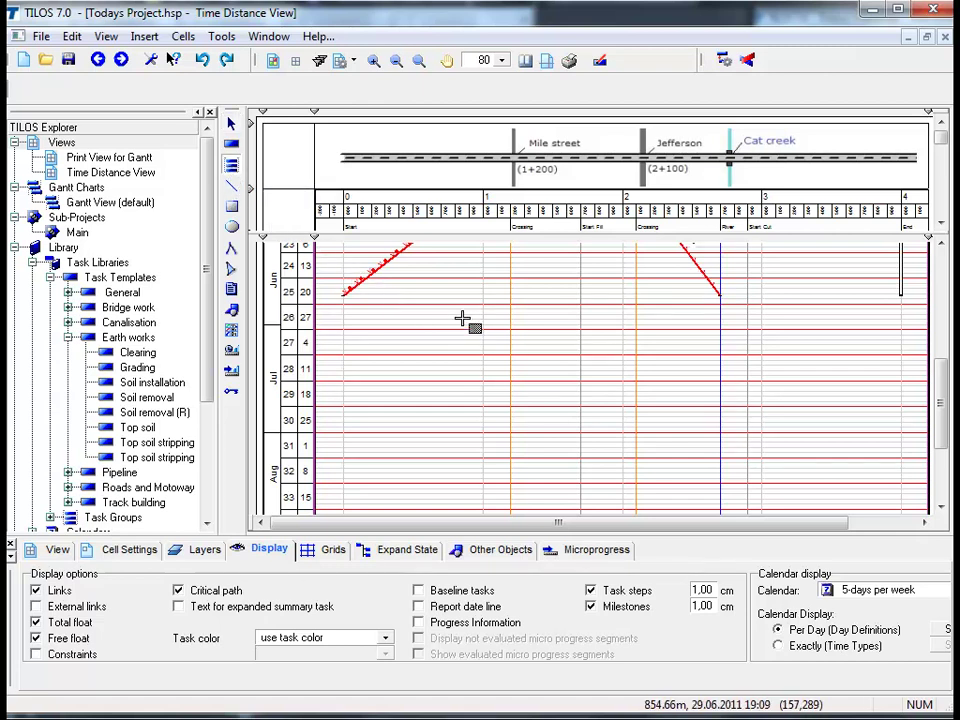
drag(462, 318, 697, 401)
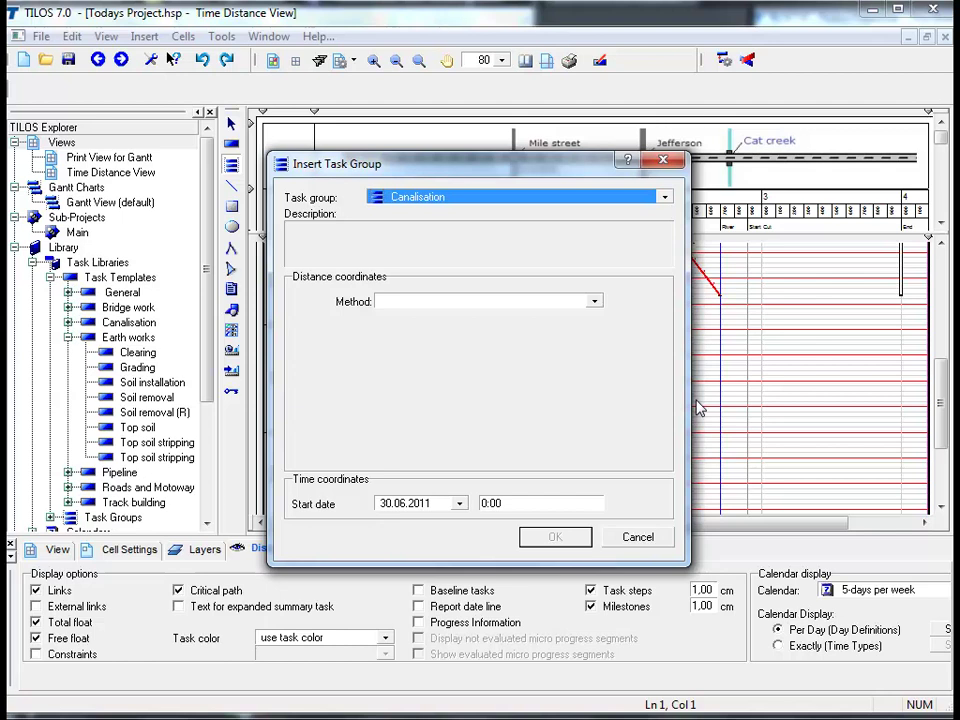
click(595, 304)
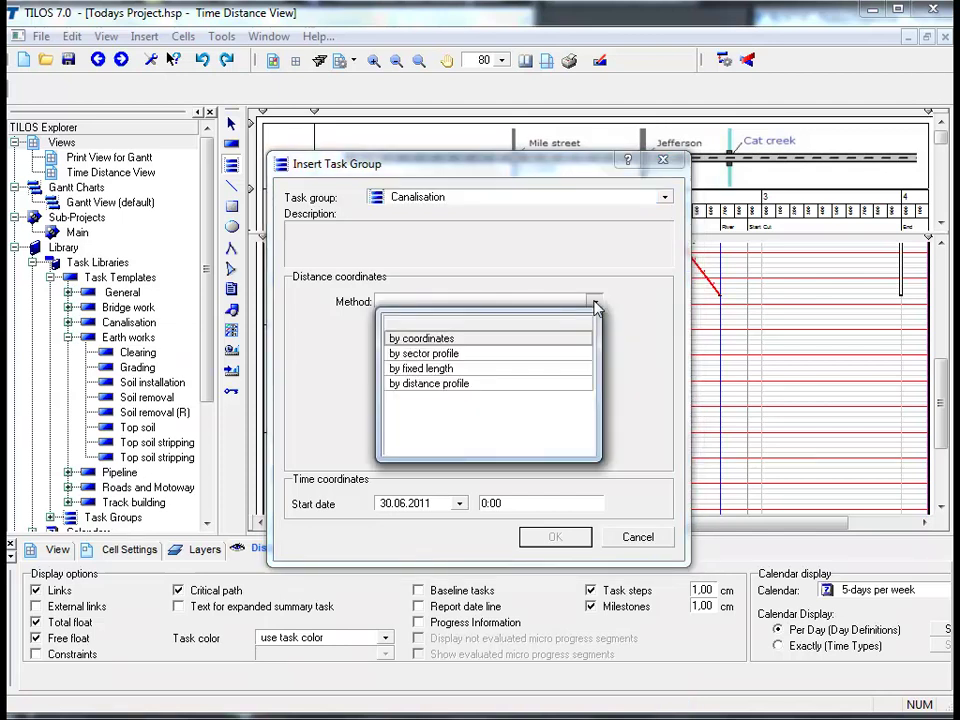
click(557, 345)
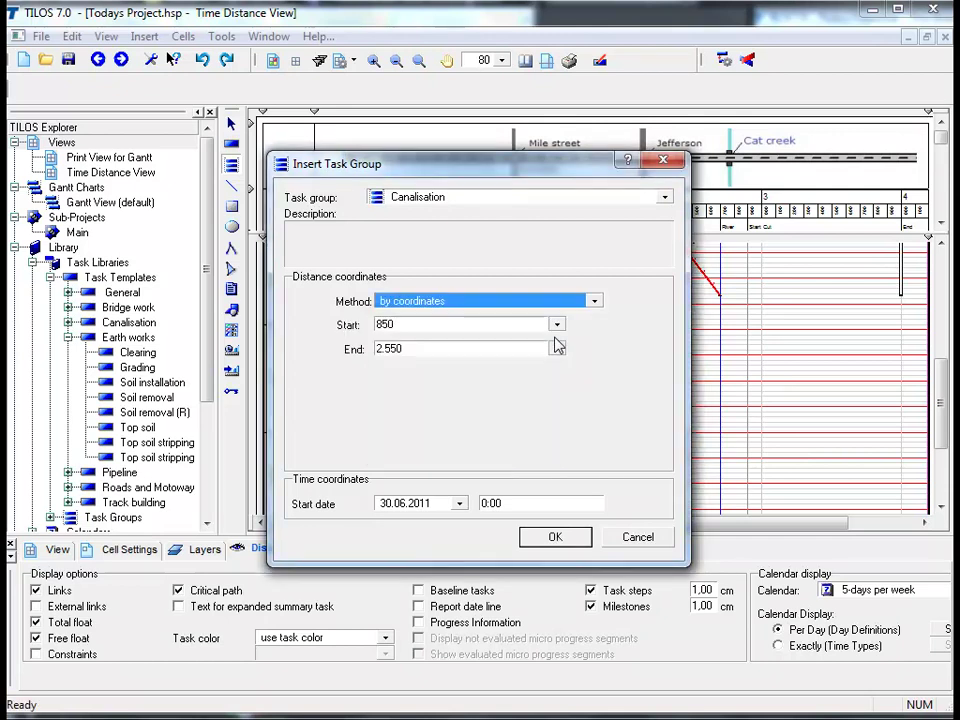
click(463, 326)
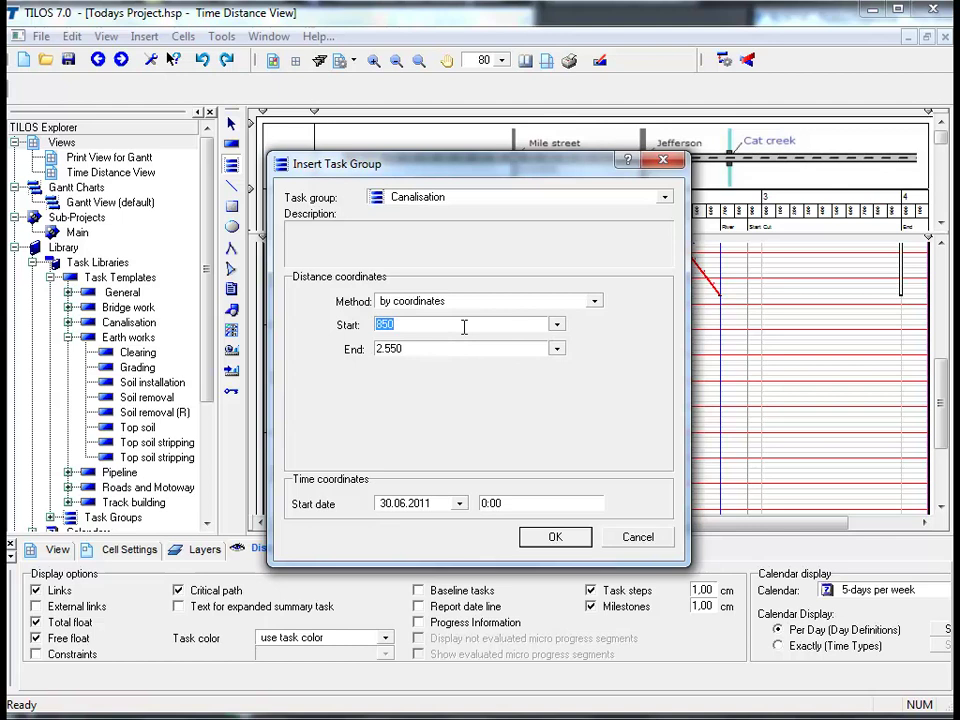
text(2.700)
click(461, 348)
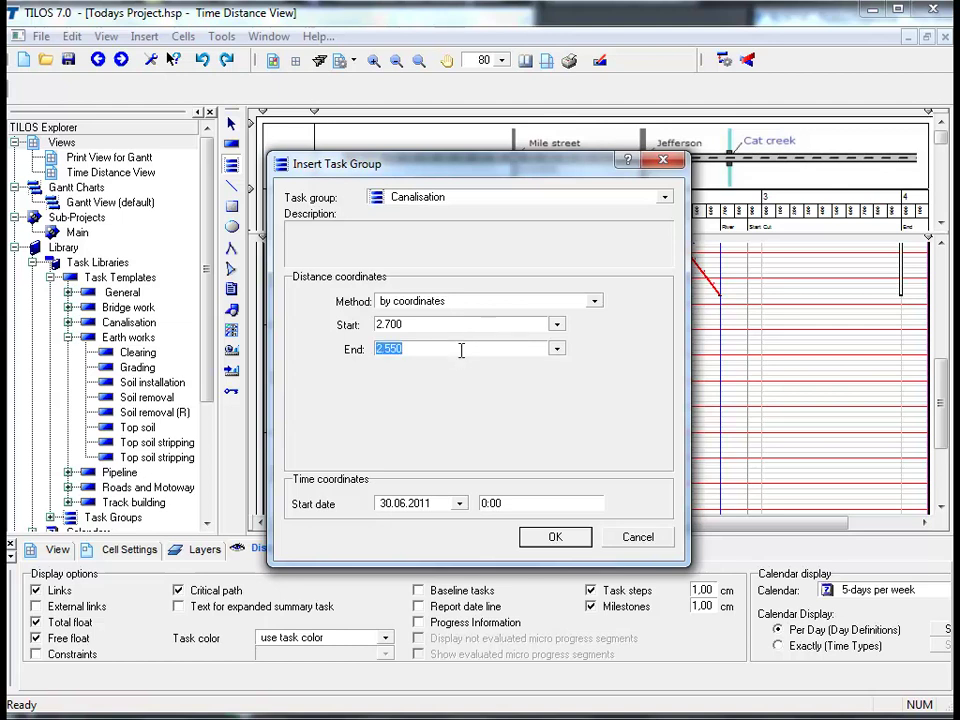
text(1200)
click(551, 537)
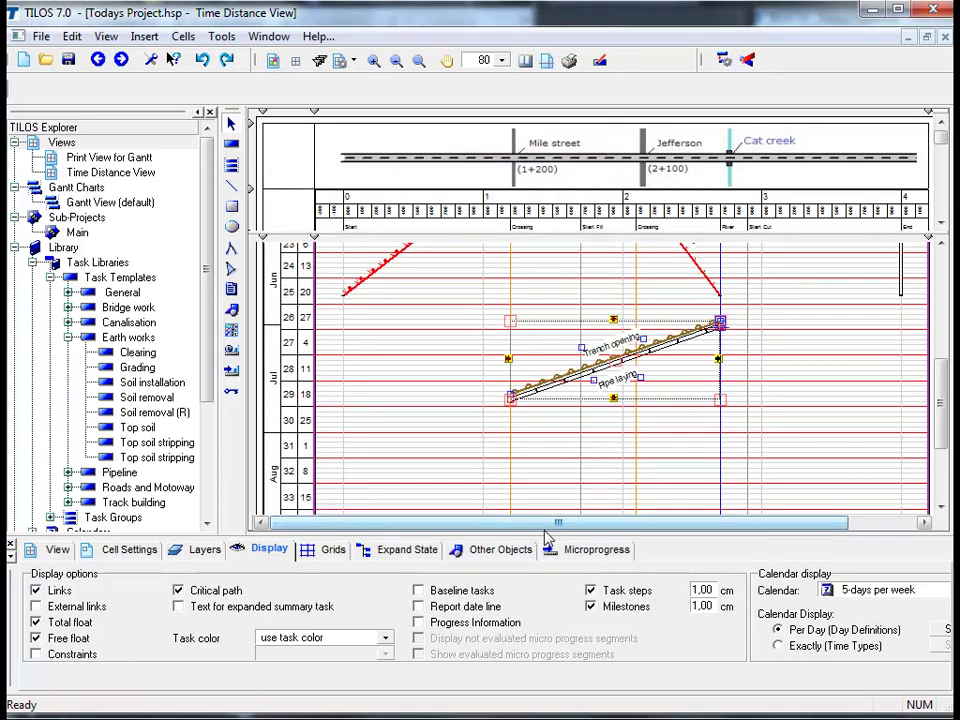
click(477, 366)
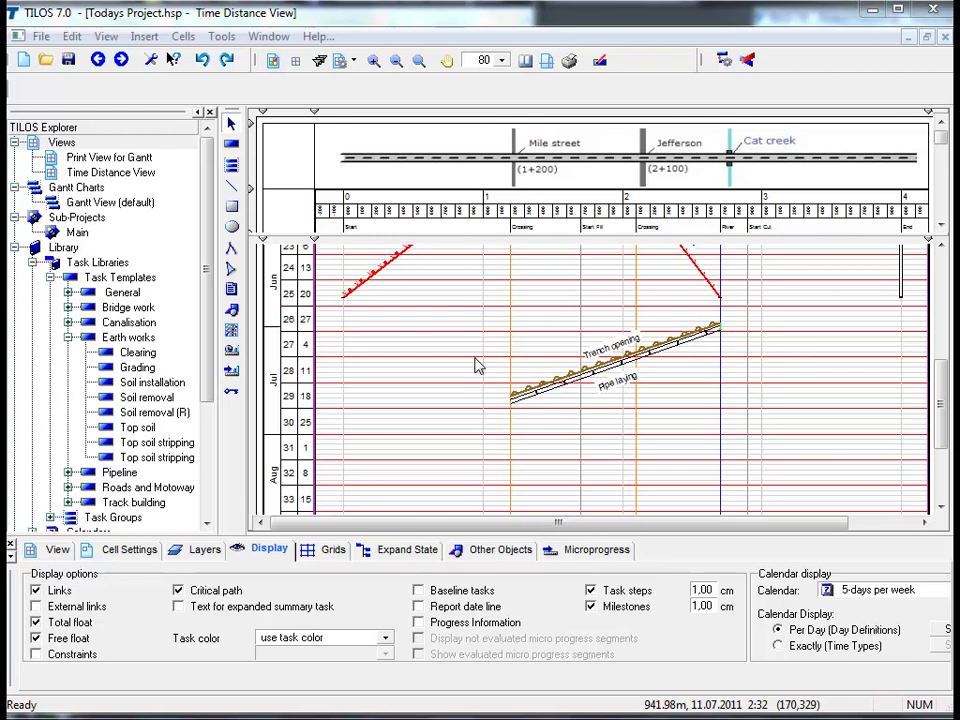
click(722, 60)
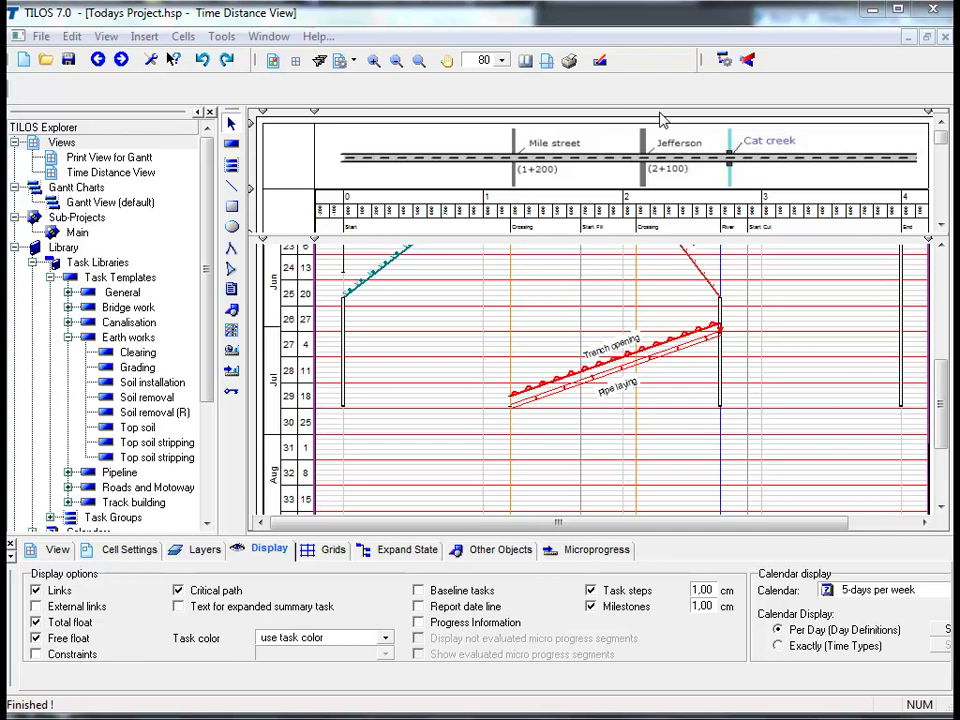
Link the finish of the Soil removal task to the start of Trench opening.
click(368, 281)
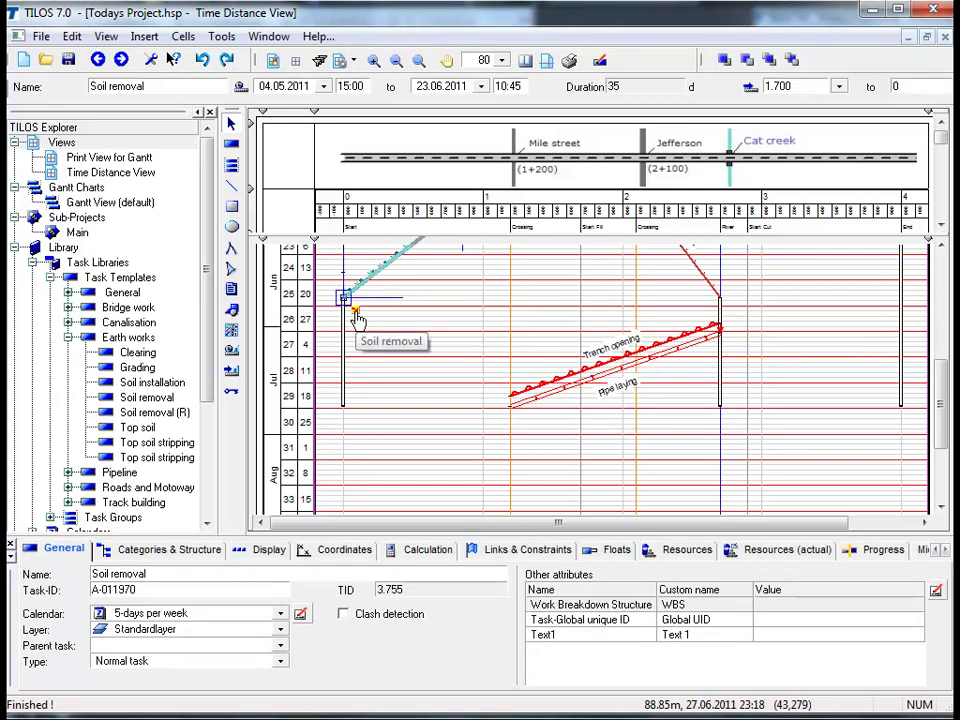
click(355, 311)
drag(357, 316, 718, 318)
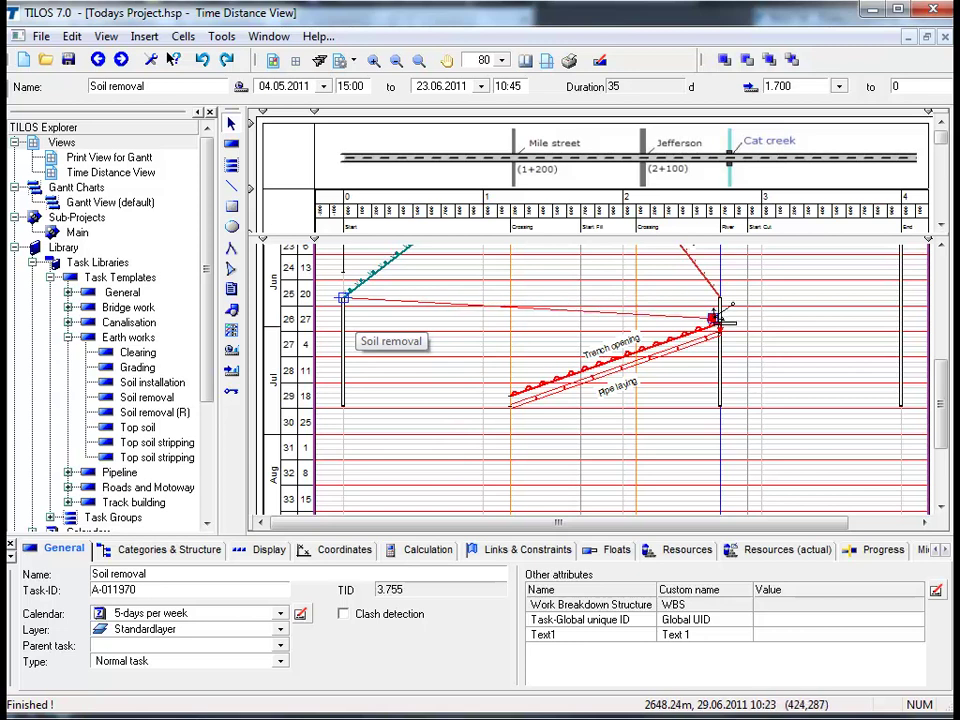
drag(727, 310, 717, 321)
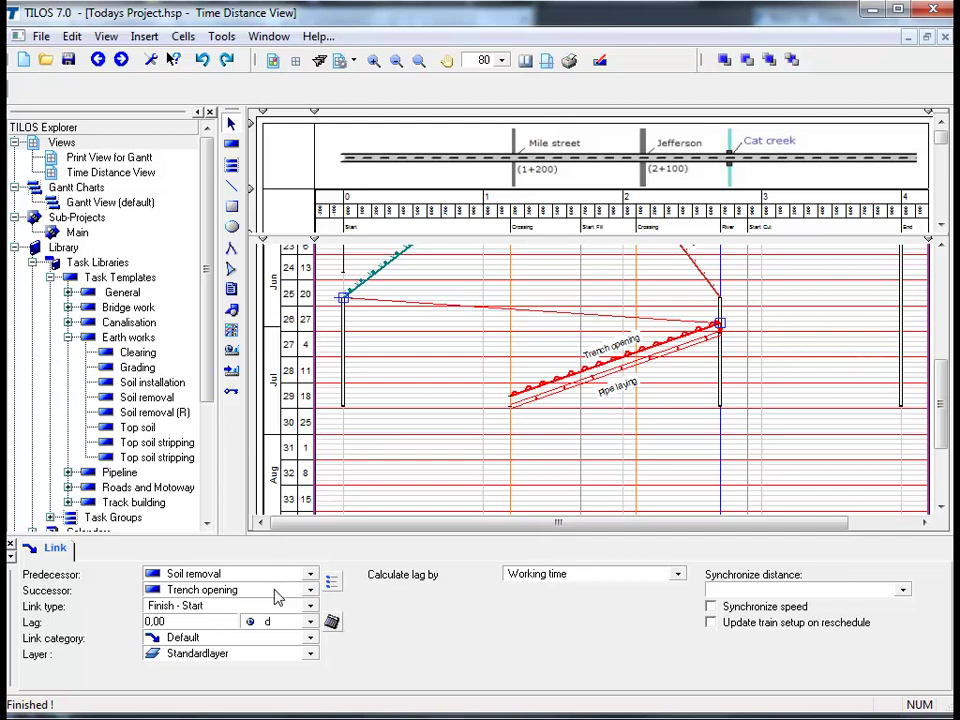
Reschedule the project and check the synchronization settings of the link from Soil removal to Trench opening.
click(483, 368)
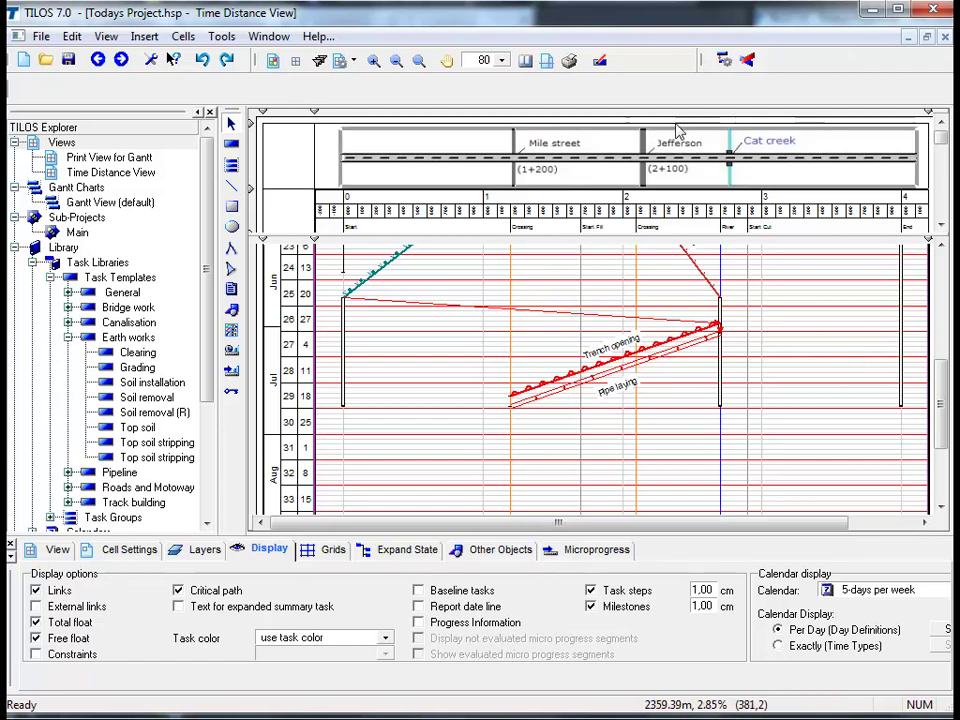
click(728, 64)
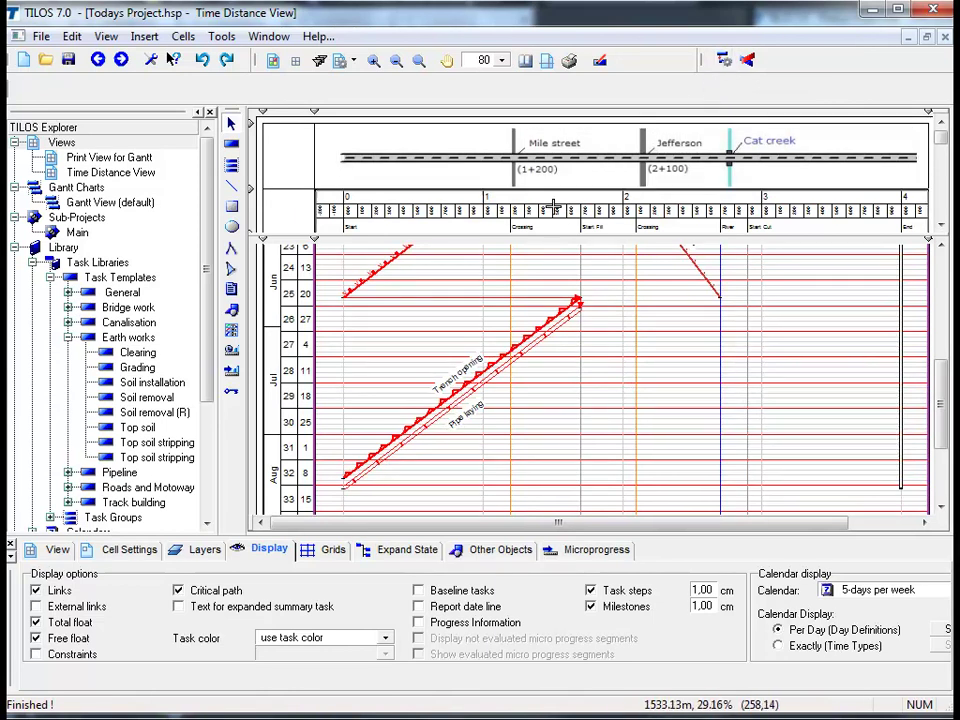
click(493, 297)
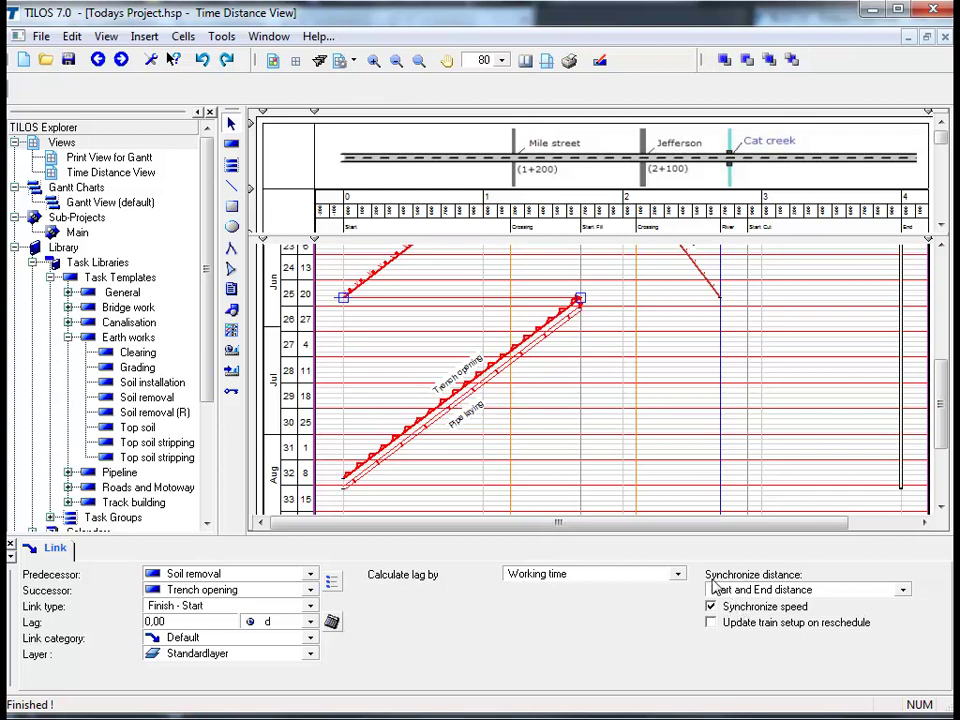
Try a planned work rate of 15 m/h for Trench opening and reschedule the project to test the speed synchronization.
click(528, 336)
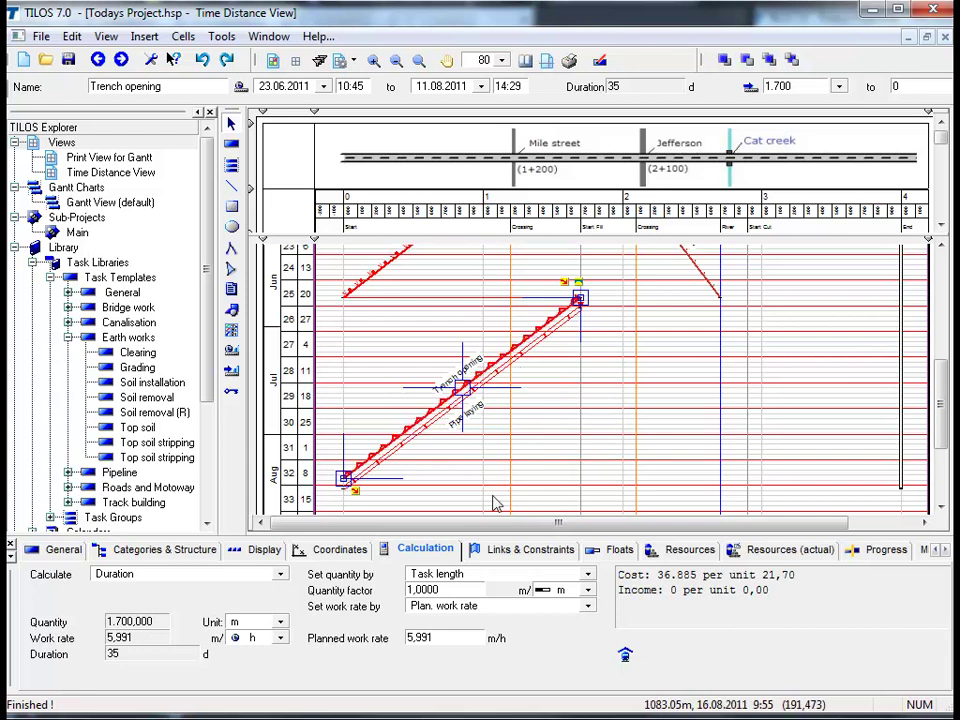
double_click(451, 638)
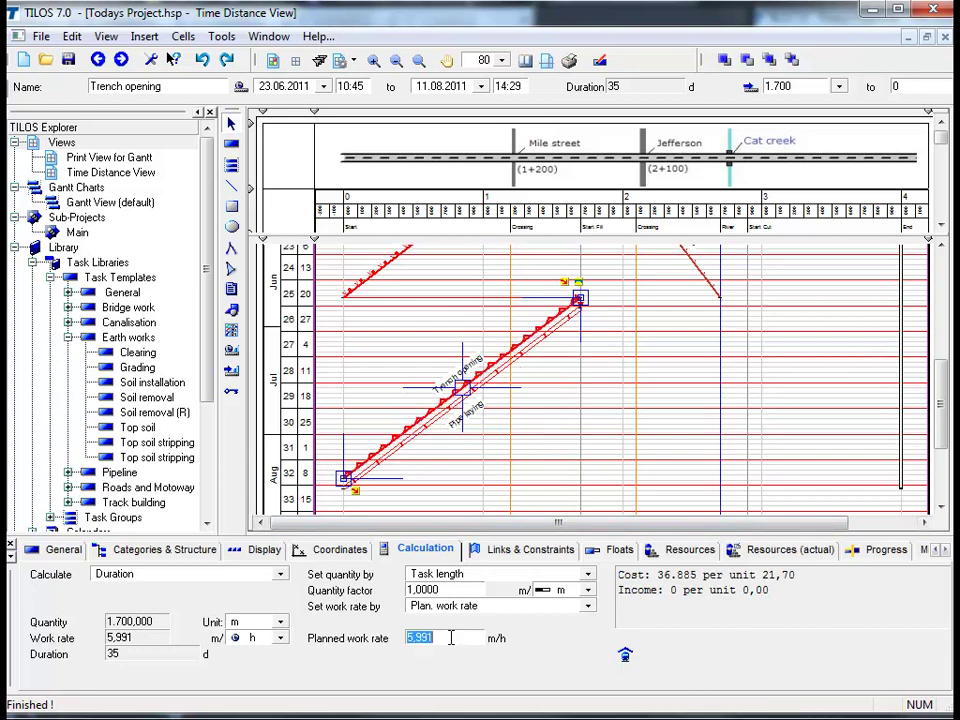
text(15)
click(545, 495)
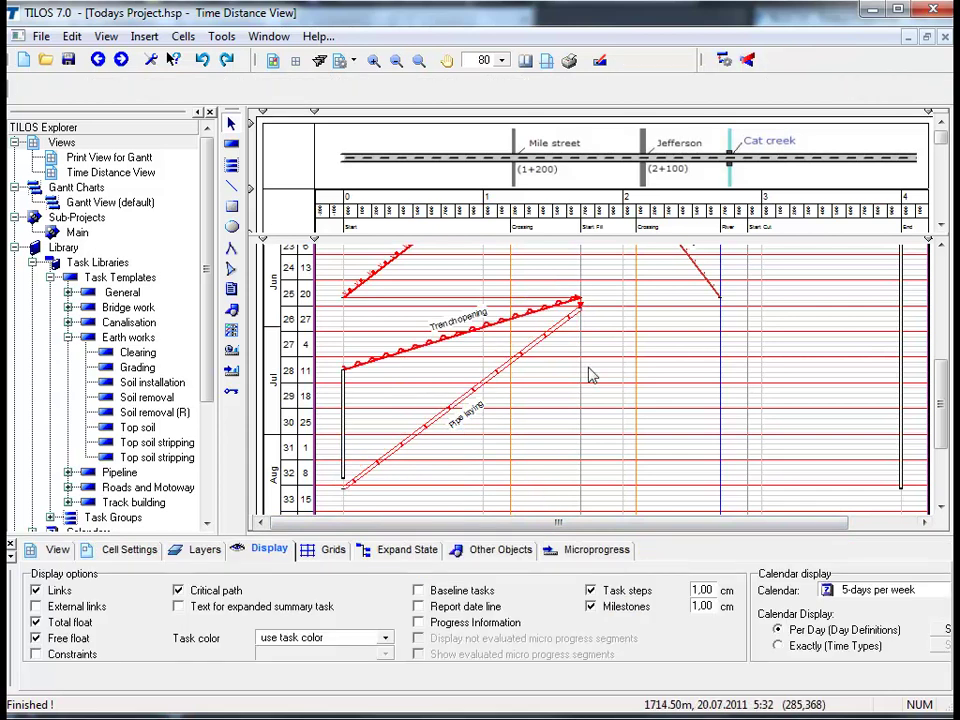
click(724, 62)
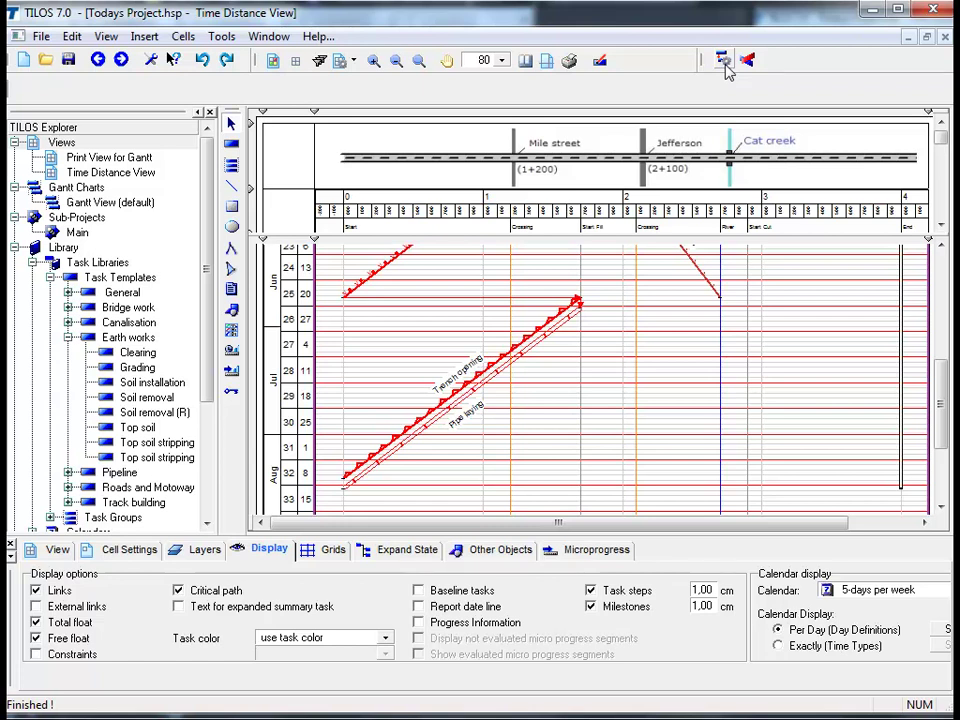
click(545, 440)
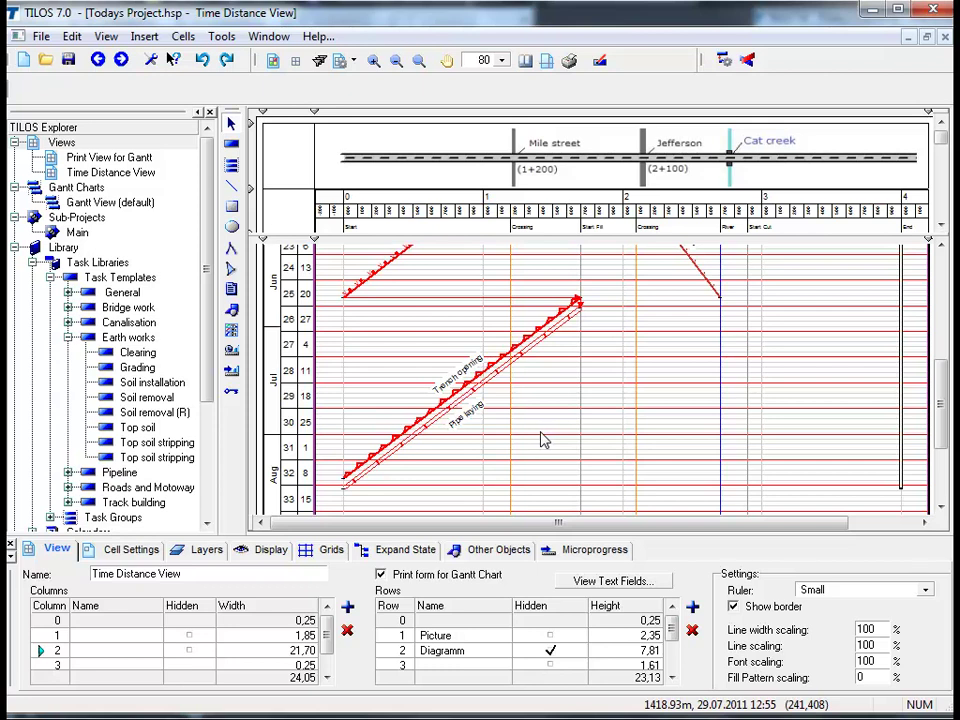
Copy the Trench opening and Pipe laying tasks by coordinates to start 4.000 and end 2.700, with destination date 30.06.2011.
click(403, 428)
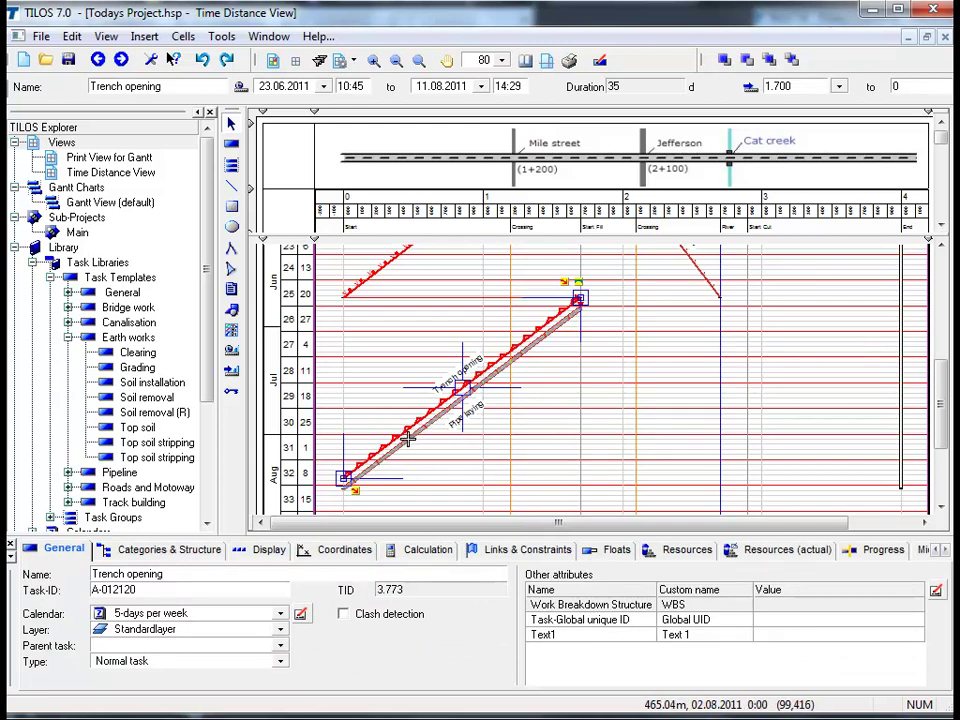
shift+click(407, 440)
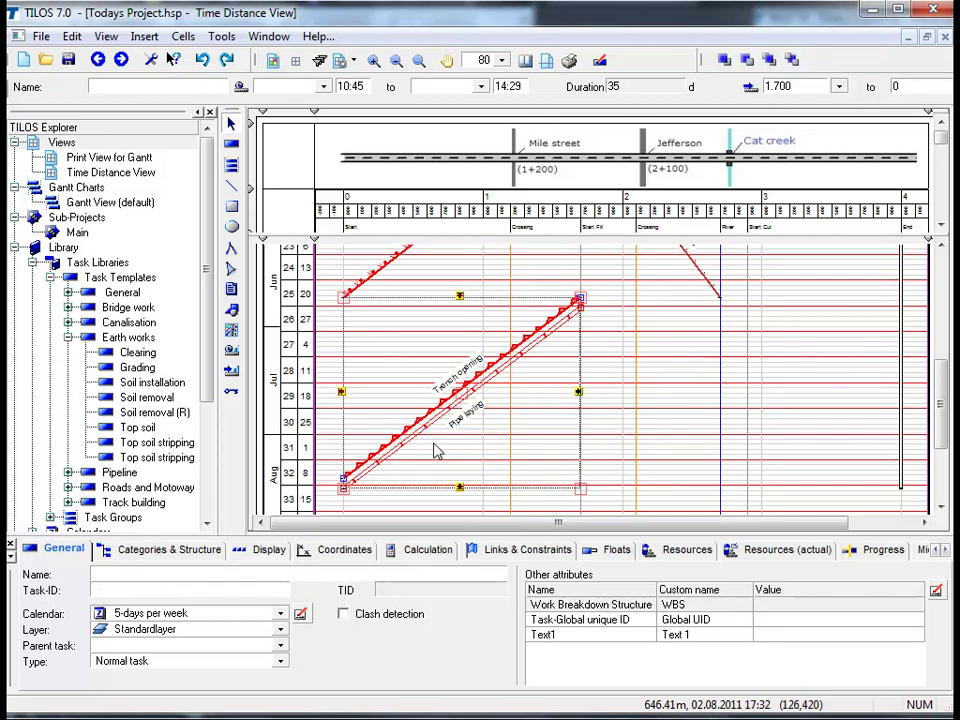
right_click(436, 452)
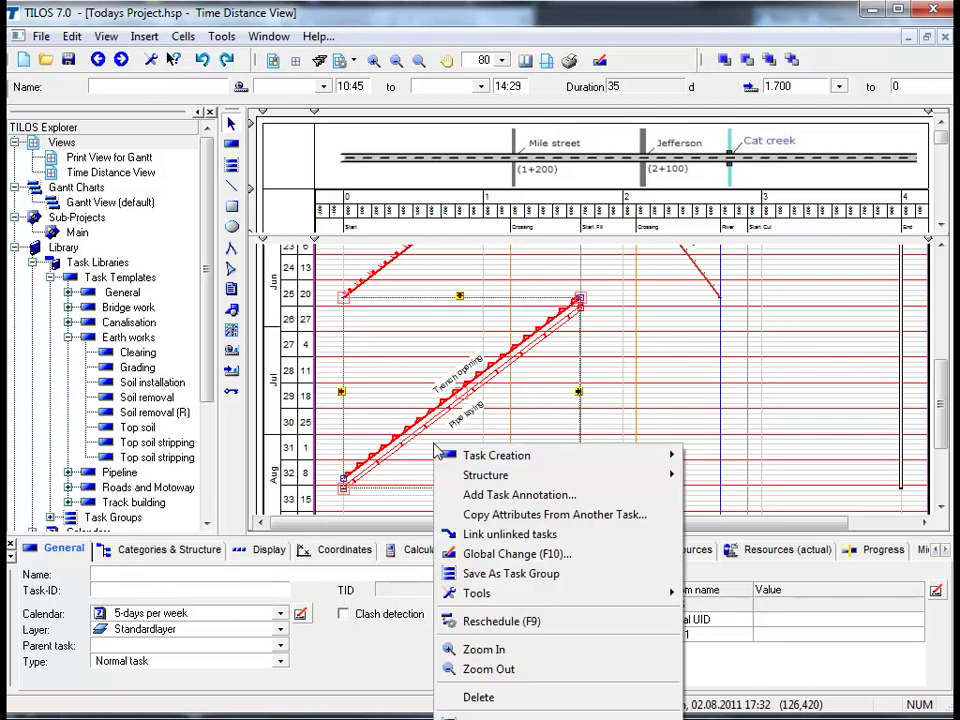
mouse_move(456, 455)
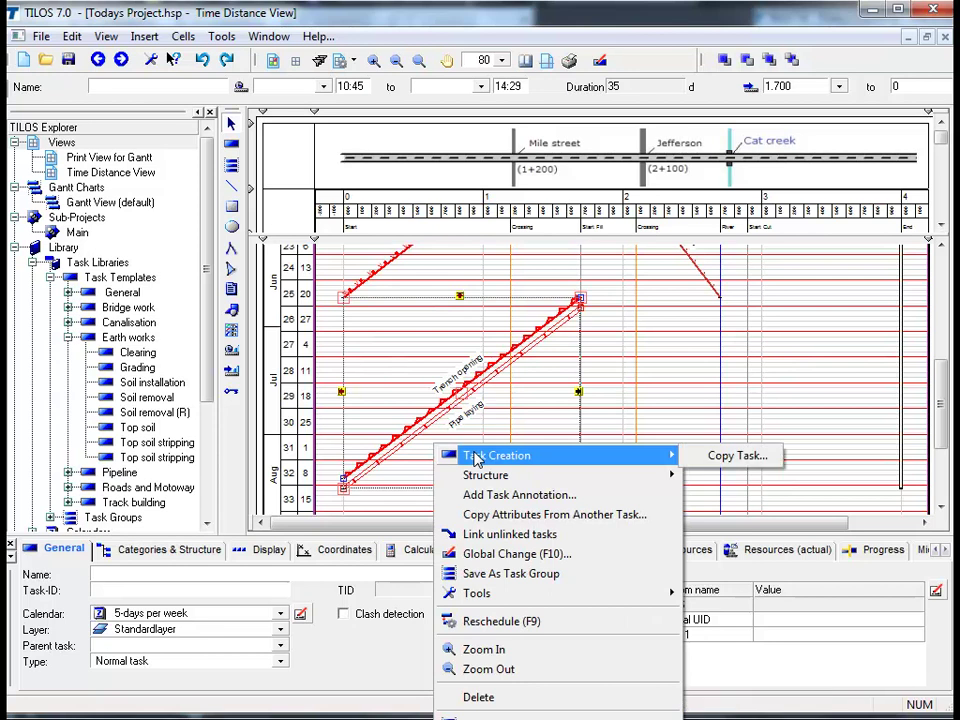
click(735, 456)
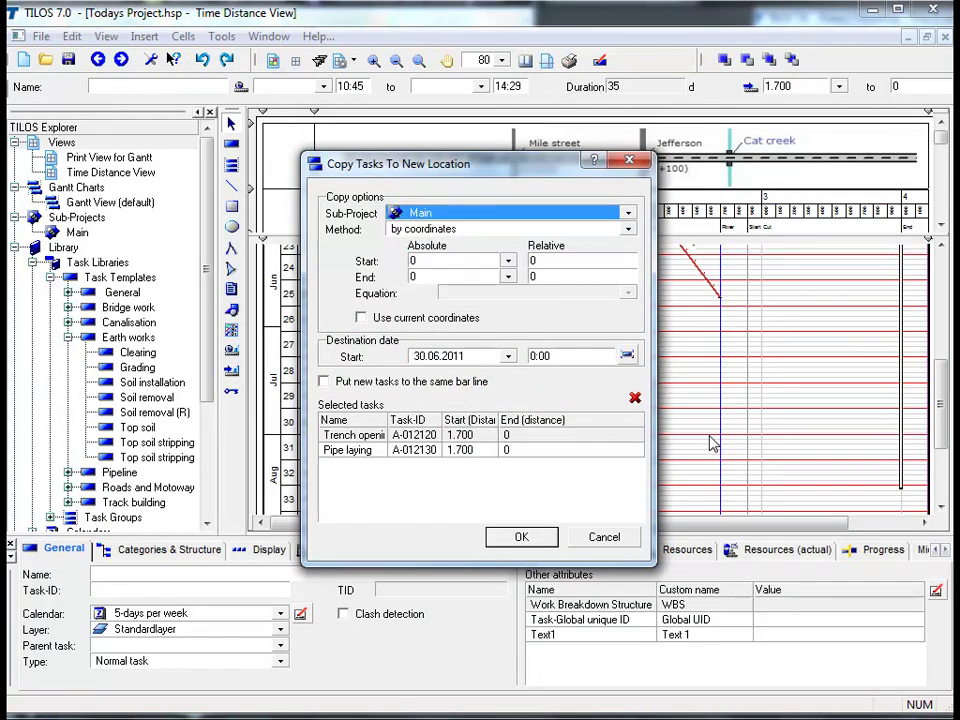
click(449, 261)
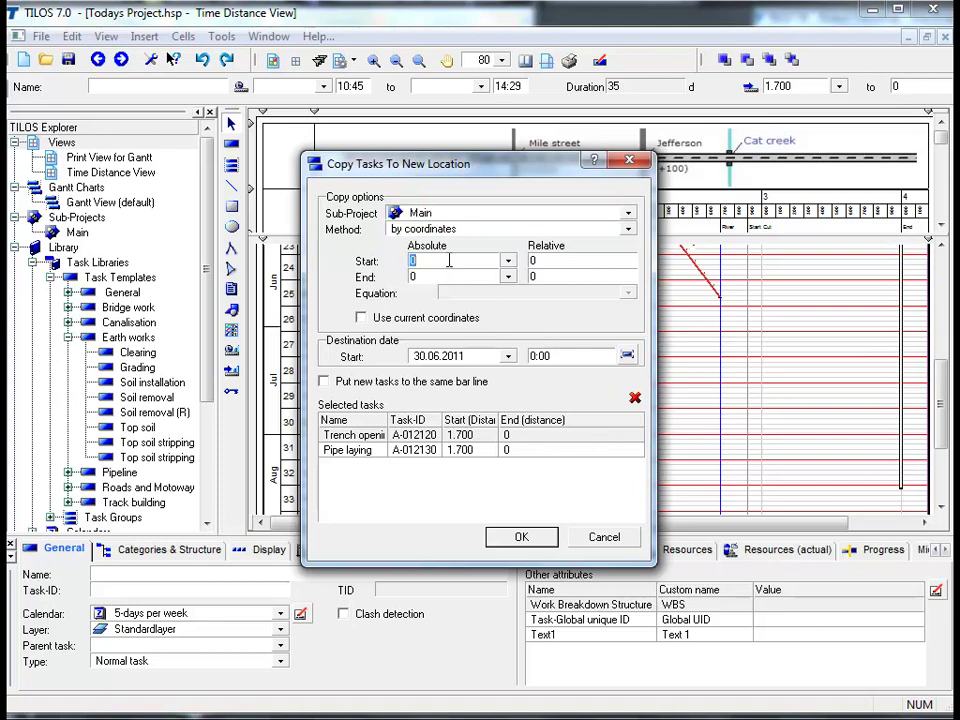
text(4.000)
key(Tab)
key(Tab)
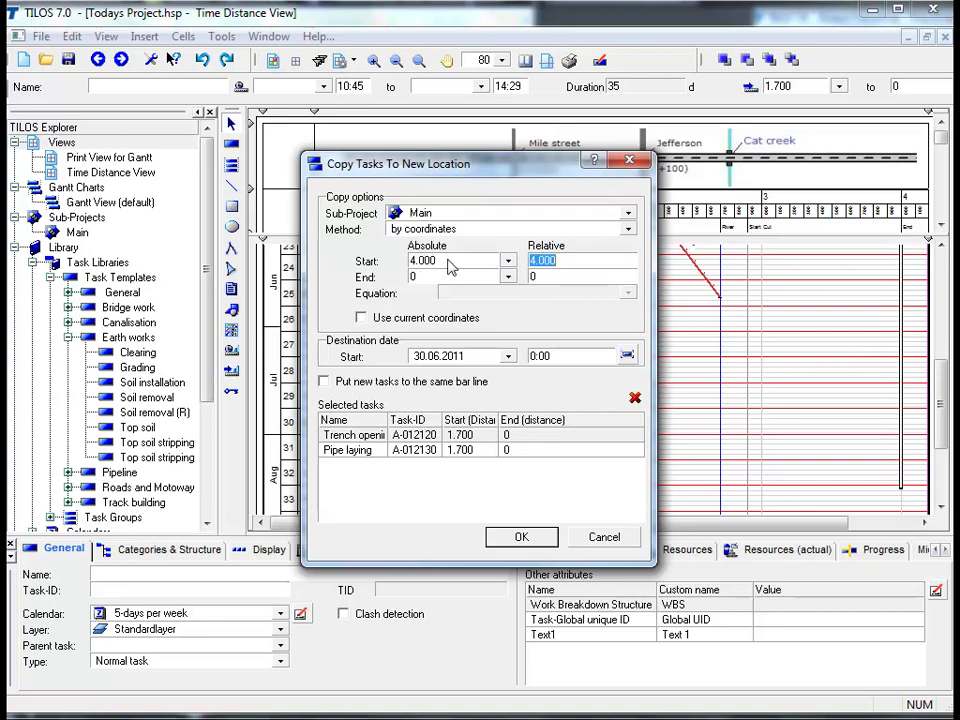
text(2700)
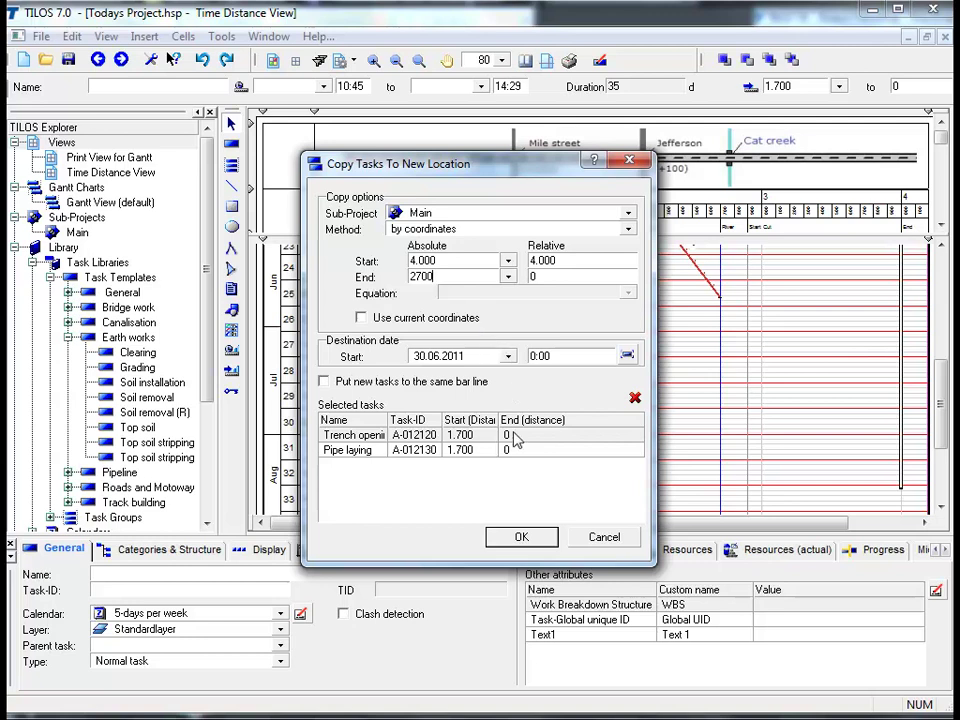
click(540, 539)
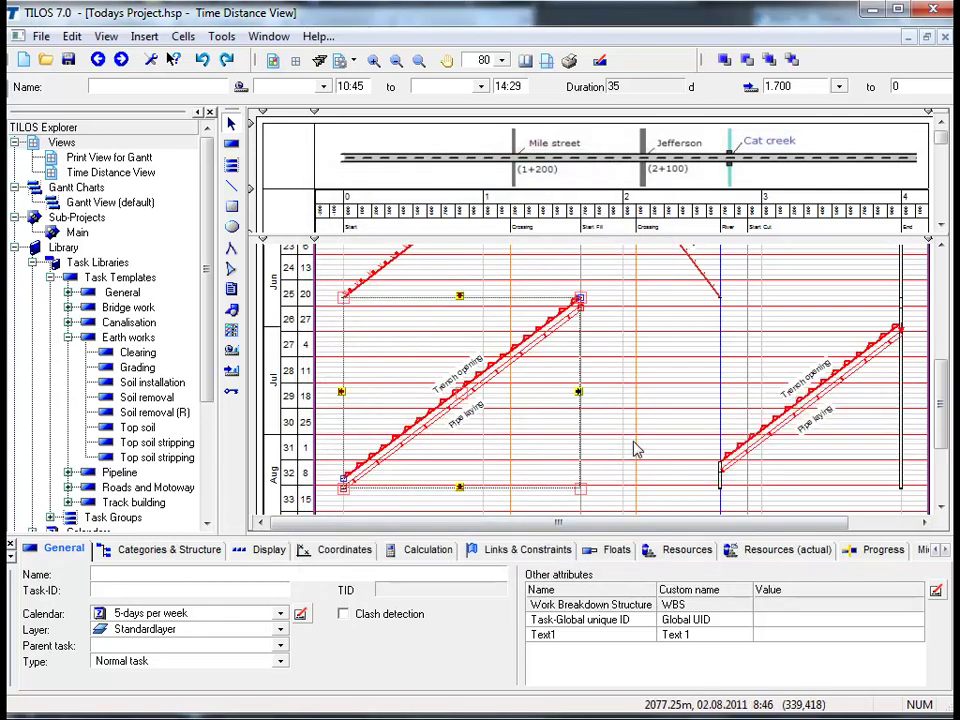
click(636, 449)
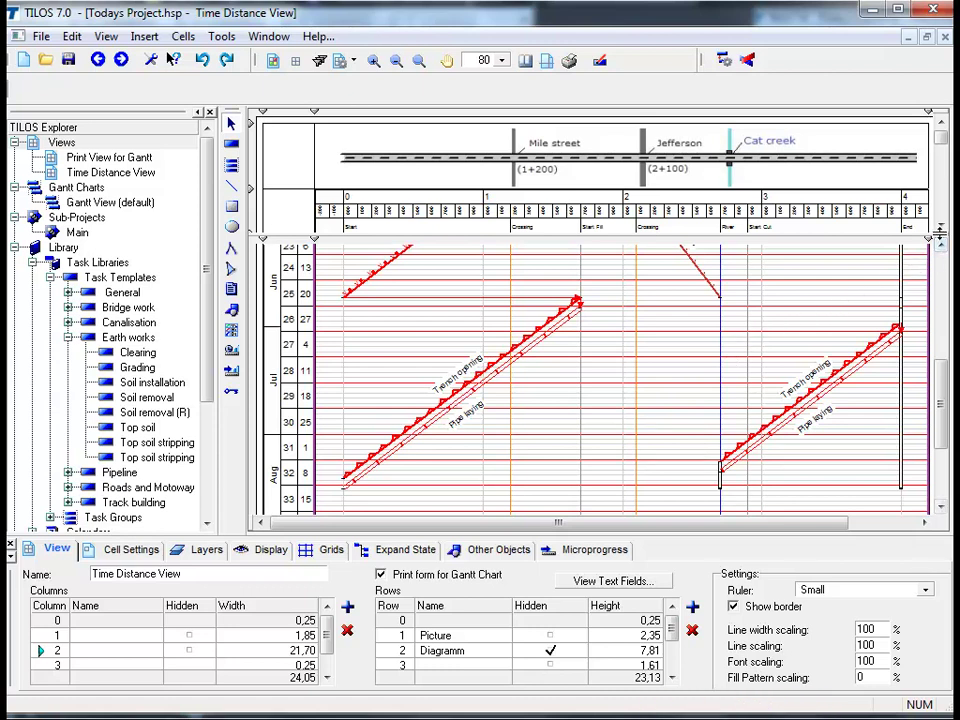
Remove the horizontal split from the time-distance view and return to the beginning of the schedule.
drag(928, 236, 938, 118)
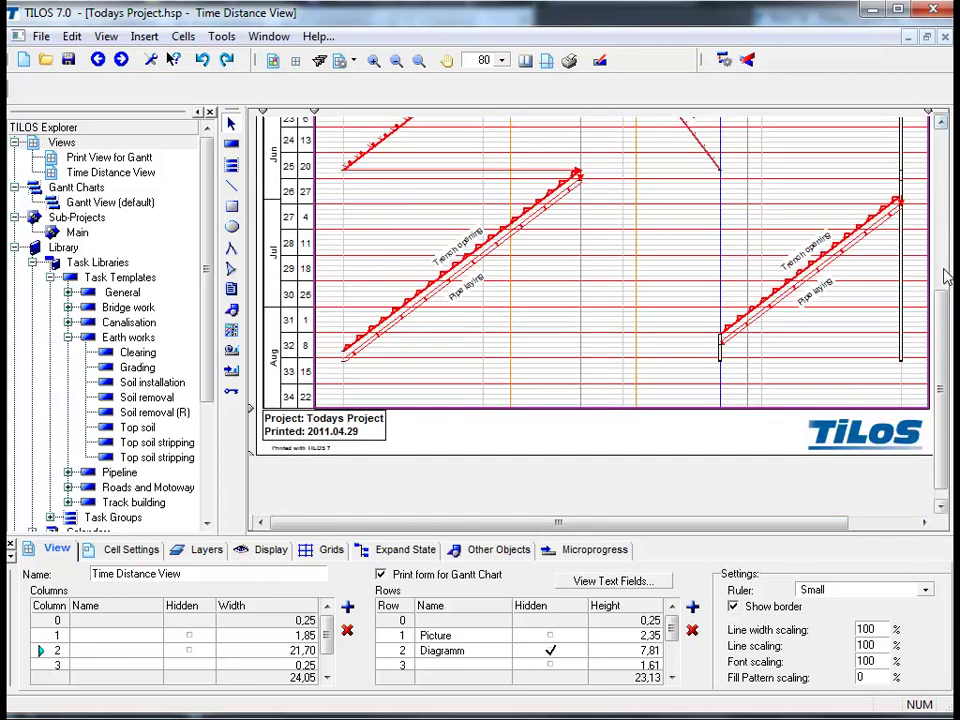
drag(946, 372, 940, 208)
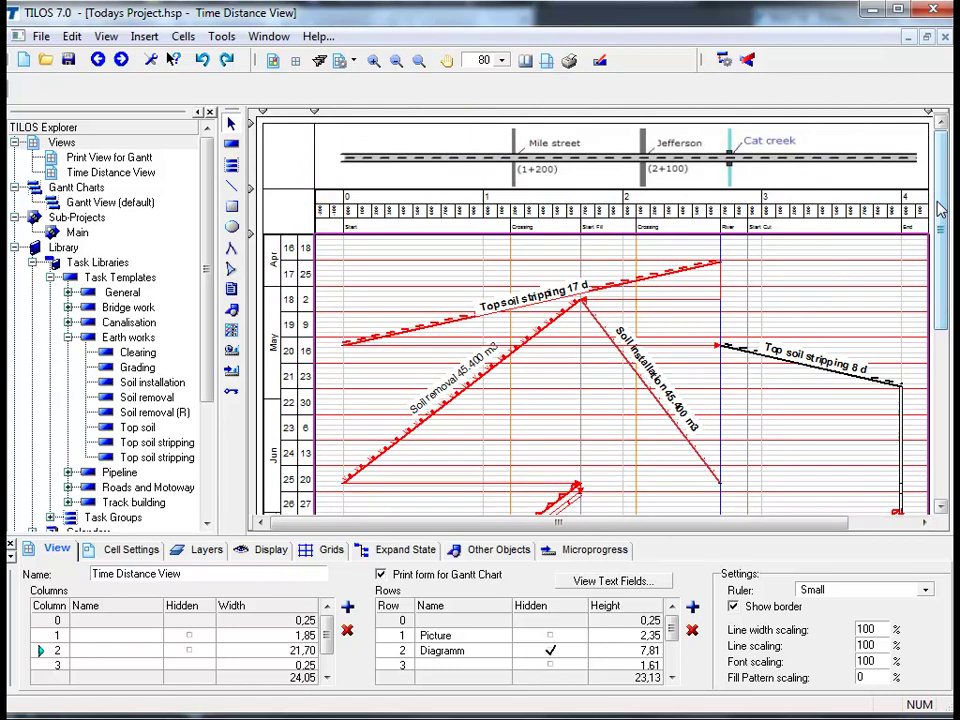